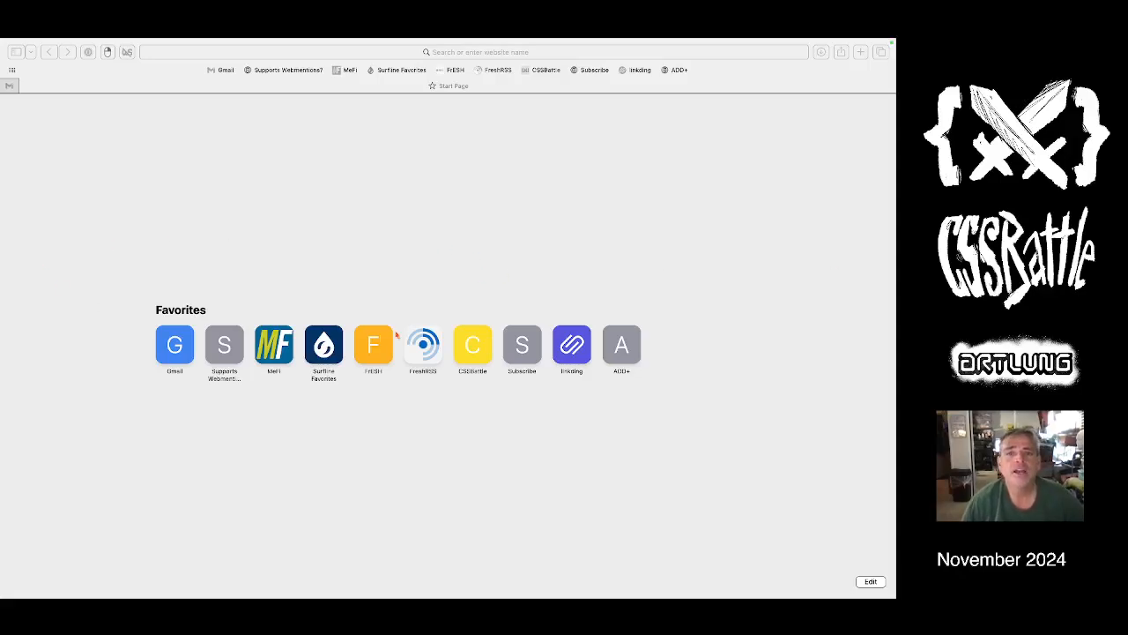
Open CSSBattle from the start page and start today's daily target (Nov 4).
left_click(473, 350)
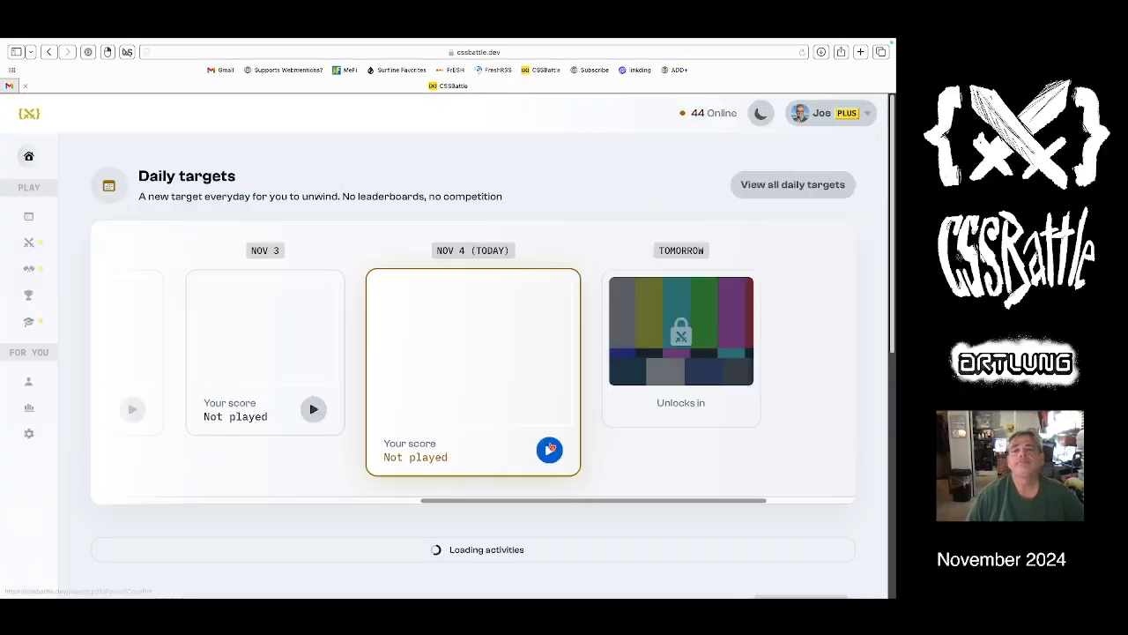
left_click(553, 451)
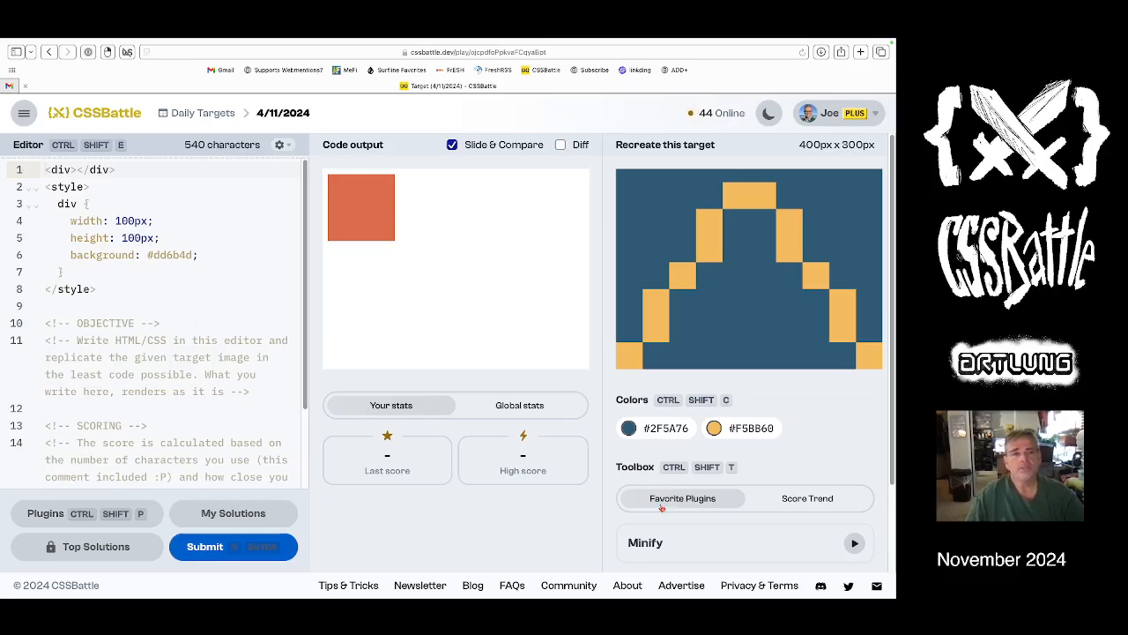
Select the starter markup in the editor to prepare replacing it with the blank template.
left_click(175, 306)
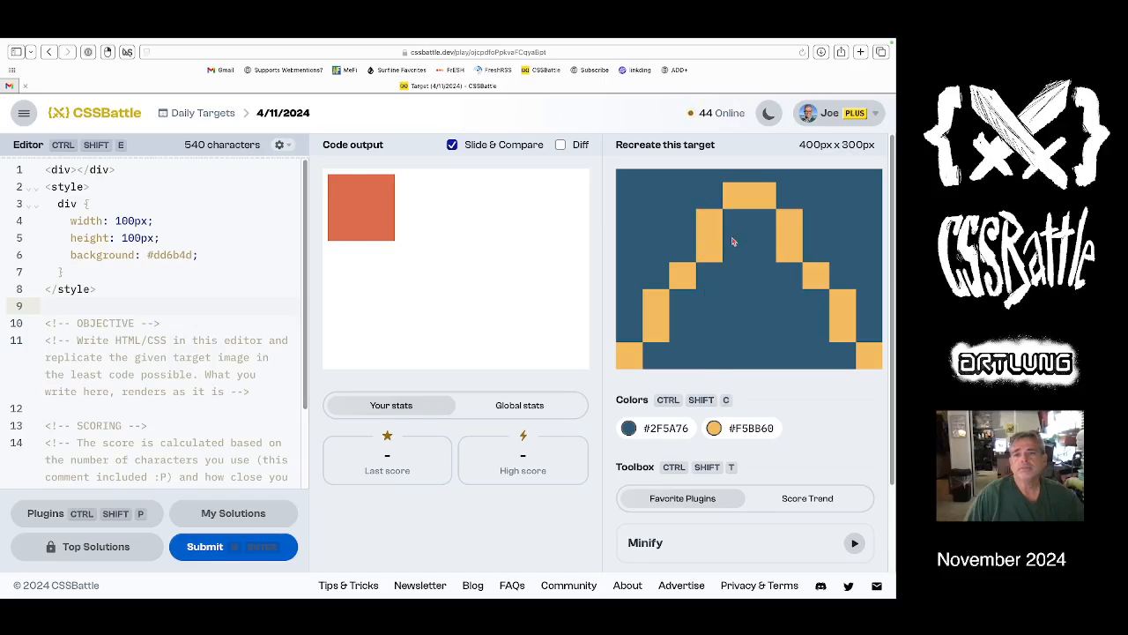
left_click(183, 186)
left_click_drag(119, 169, 35, 174)
scroll(691, 457, "down", 2)
scroll(793, 476, "down", 2)
Apply the Blank Template plugin and change the body margin to 20 0 with the diff overlay on.
left_click(853, 537)
type("<p>")
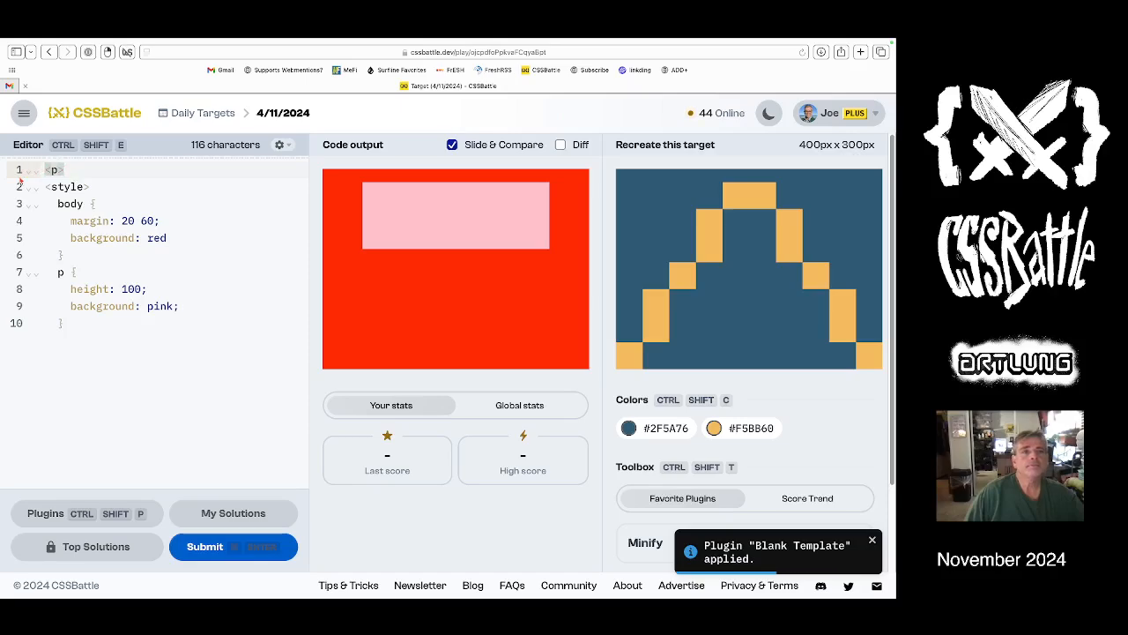
type("<p>")
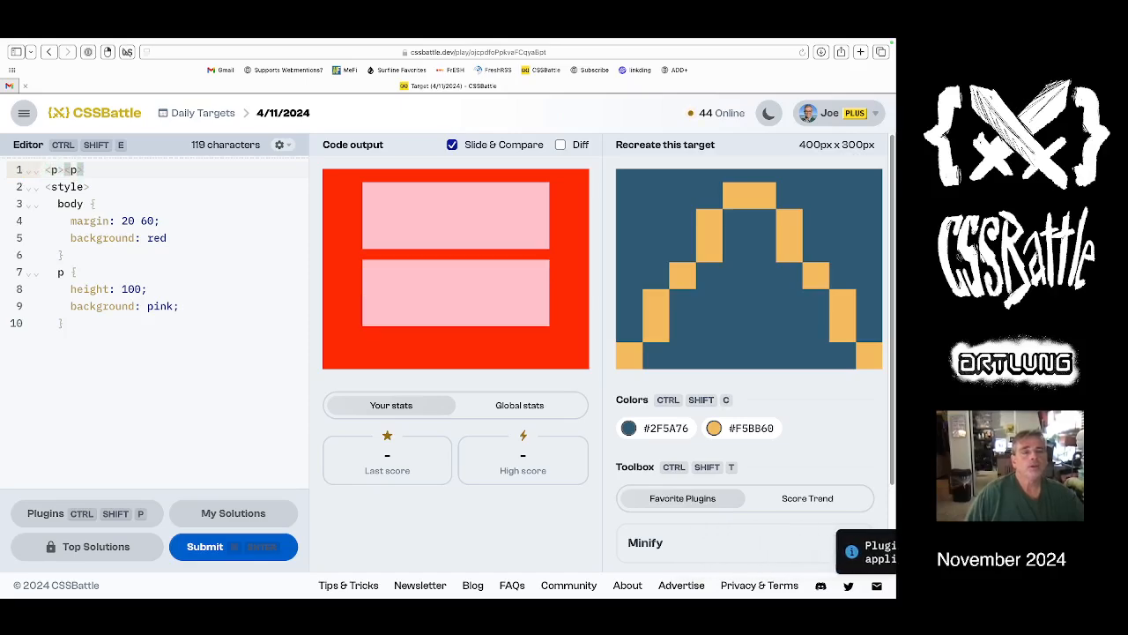
left_click(134, 204)
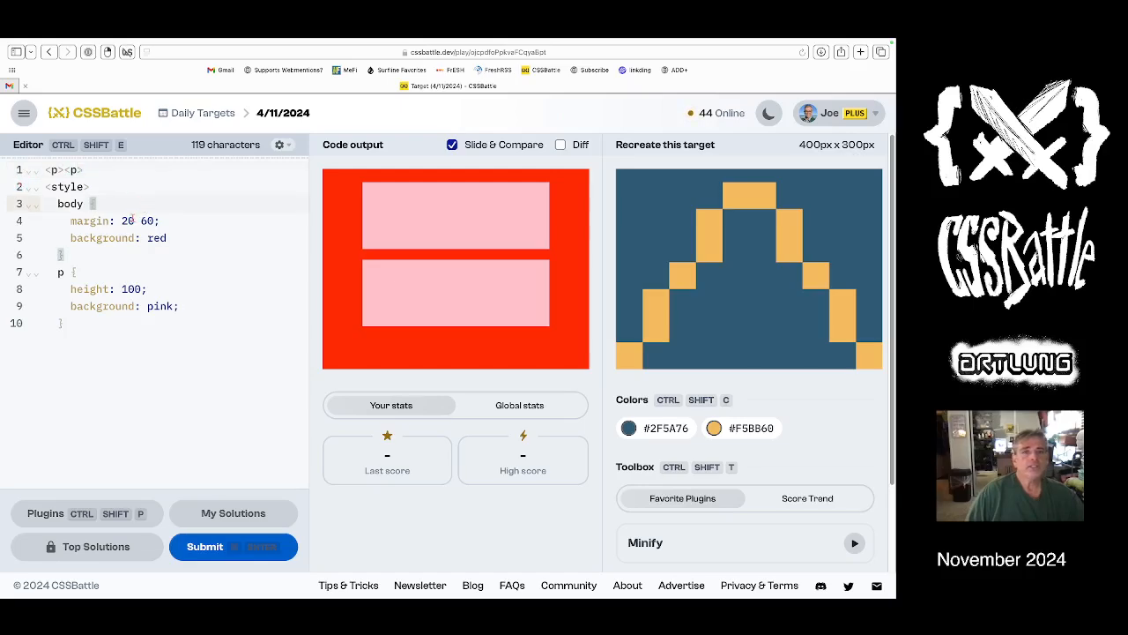
left_click(133, 221)
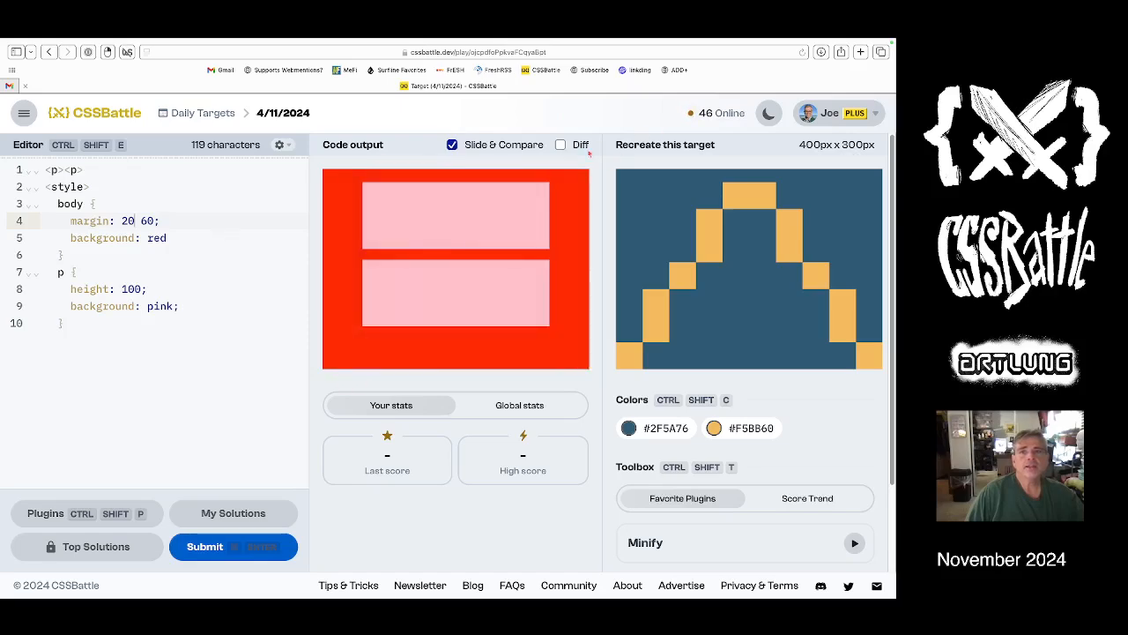
left_click(561, 144)
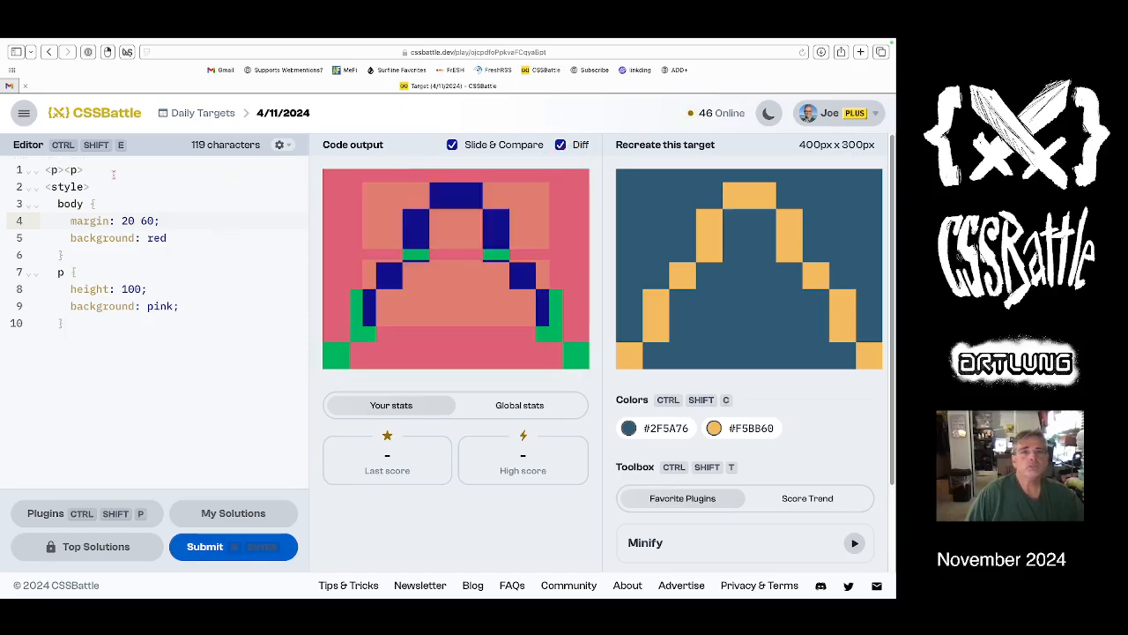
double_click(143, 220)
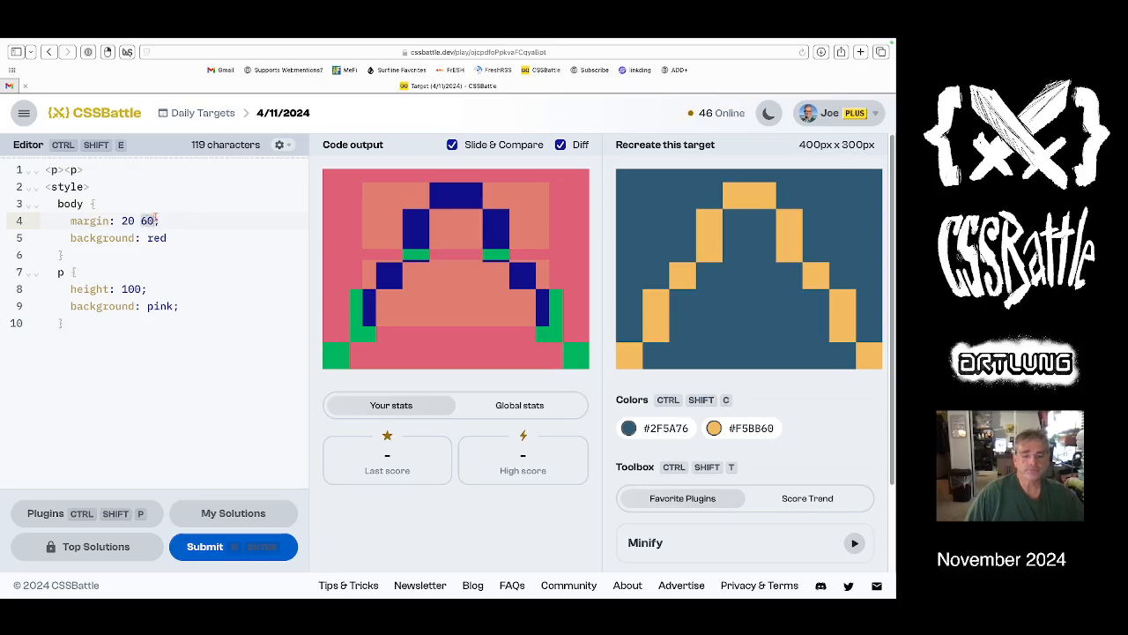
key("BackSpace")
type("0")
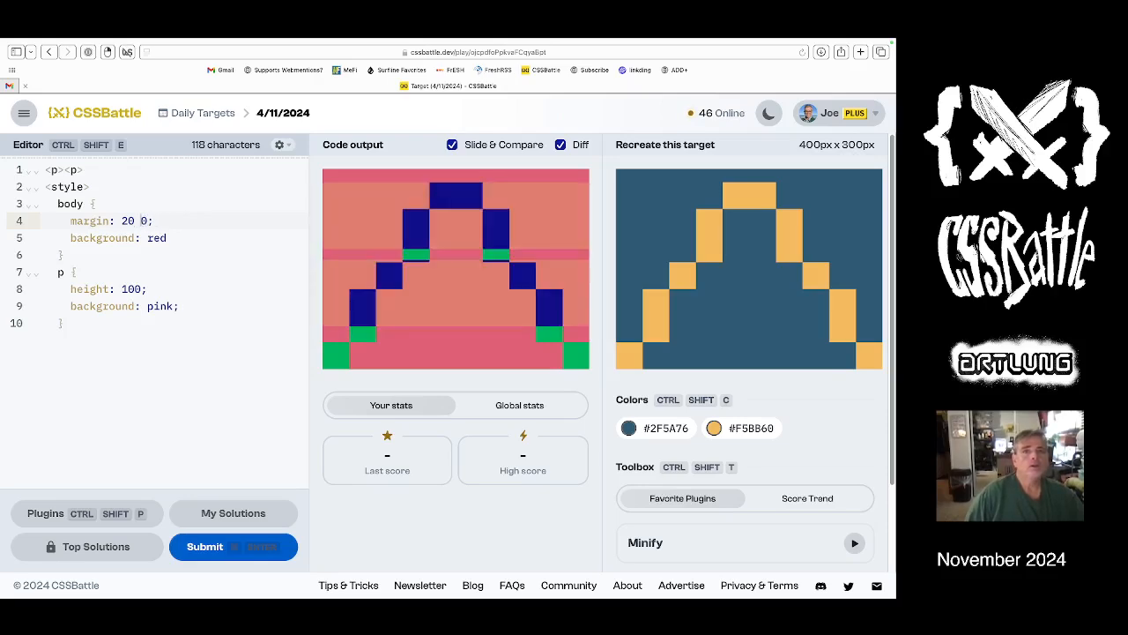
Clear the red background value, add display: flex; to the body, and turn the diff off.
left_click(191, 238)
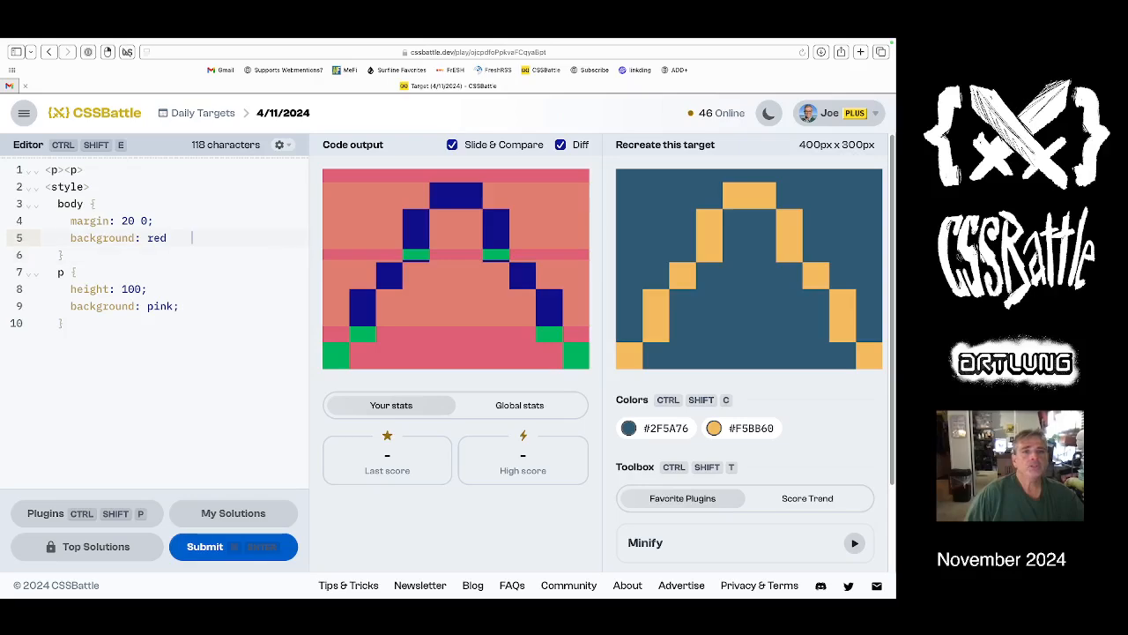
key("BackSpace")
key("BackSpace")
key("BackSpace")
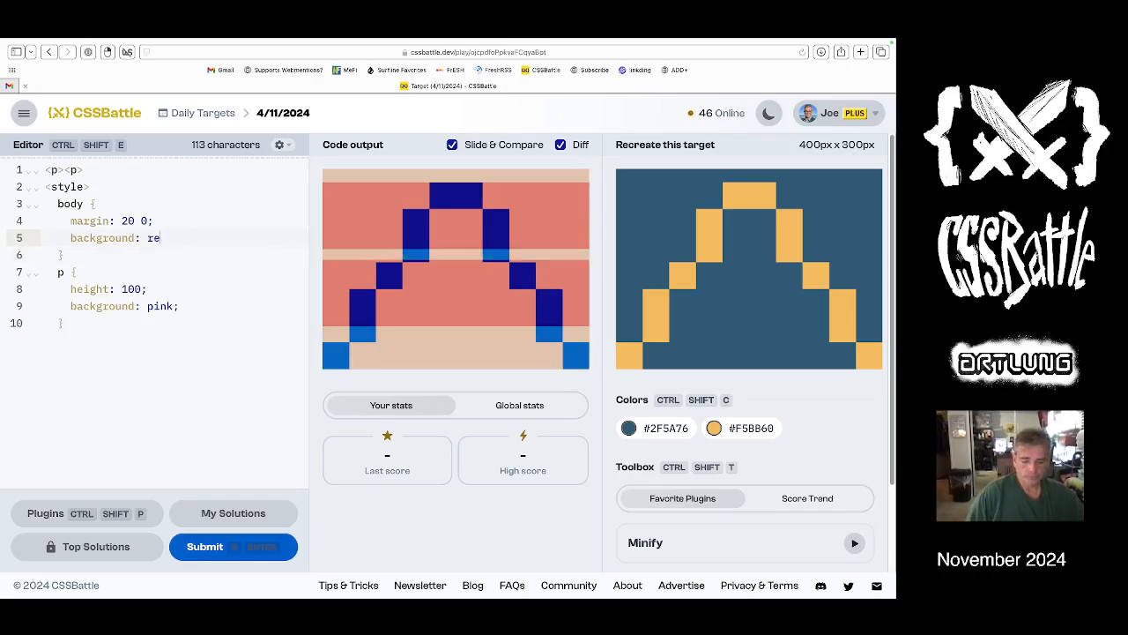
type("d;")
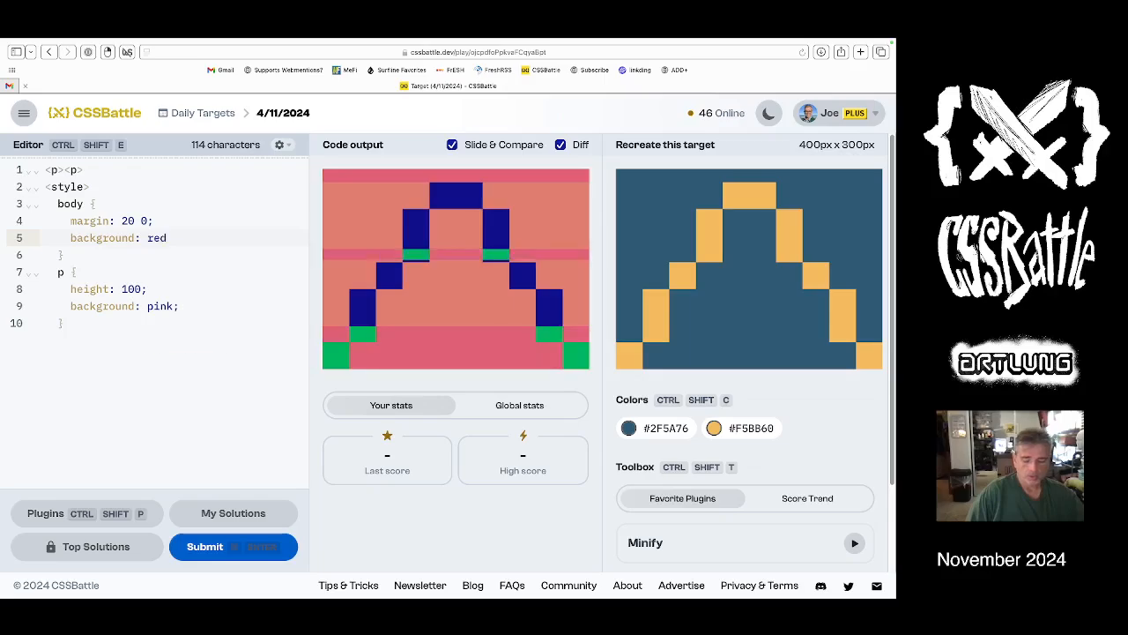
key("Return")
type("display: flex; '")
key("BackSpace")
key("Down")
key("Down")
key("Down")
key("Down")
key("Up")
key("Down")
key("Up")
key("Down")
key("Up")
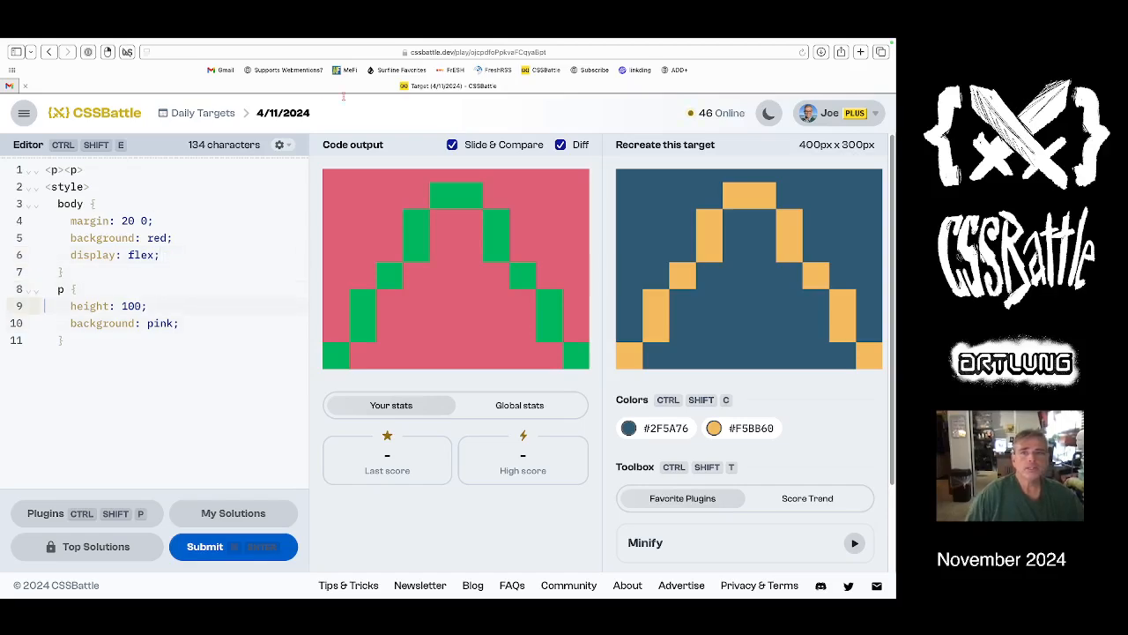
left_click(560, 145)
Paste the target colours: body background #2F5A76 and paragraph background #F5BB60.
left_click(666, 427)
double_click(157, 238)
key("BackSpace")
key("BackSpace")
key("ctrl+v")
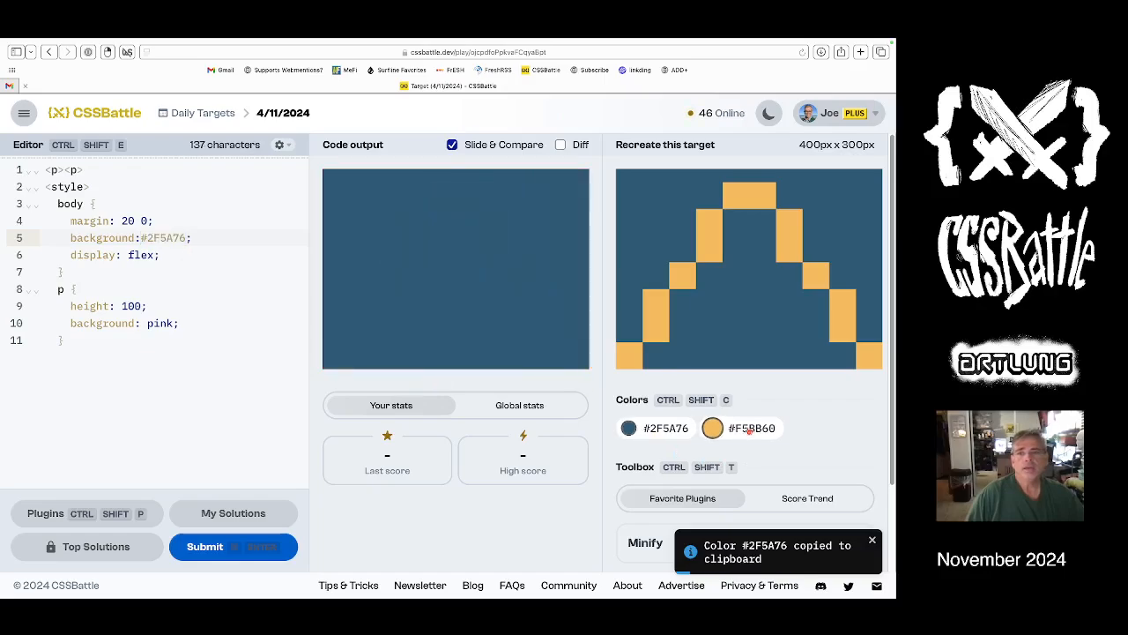
left_click(714, 428)
double_click(161, 323)
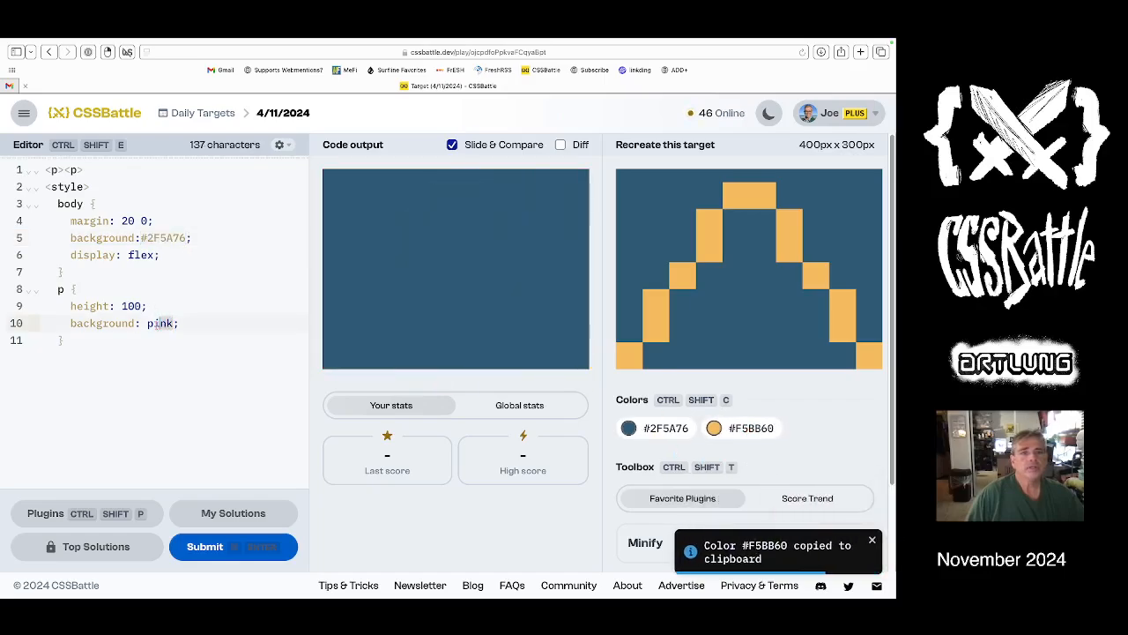
double_click(161, 322)
key("ctrl+v")
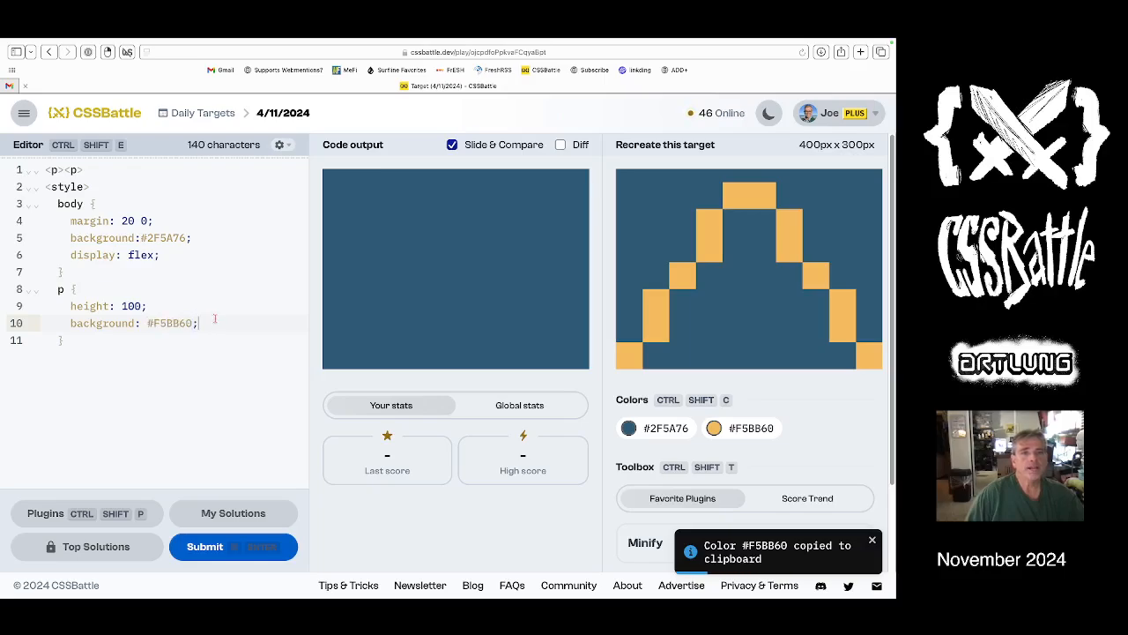
Add width: 200; to the paragraph rule and compare with the target using the diff overlay.
key("Return")
type("width")
key("BackSpace")
key("BackSpace")
type("th")
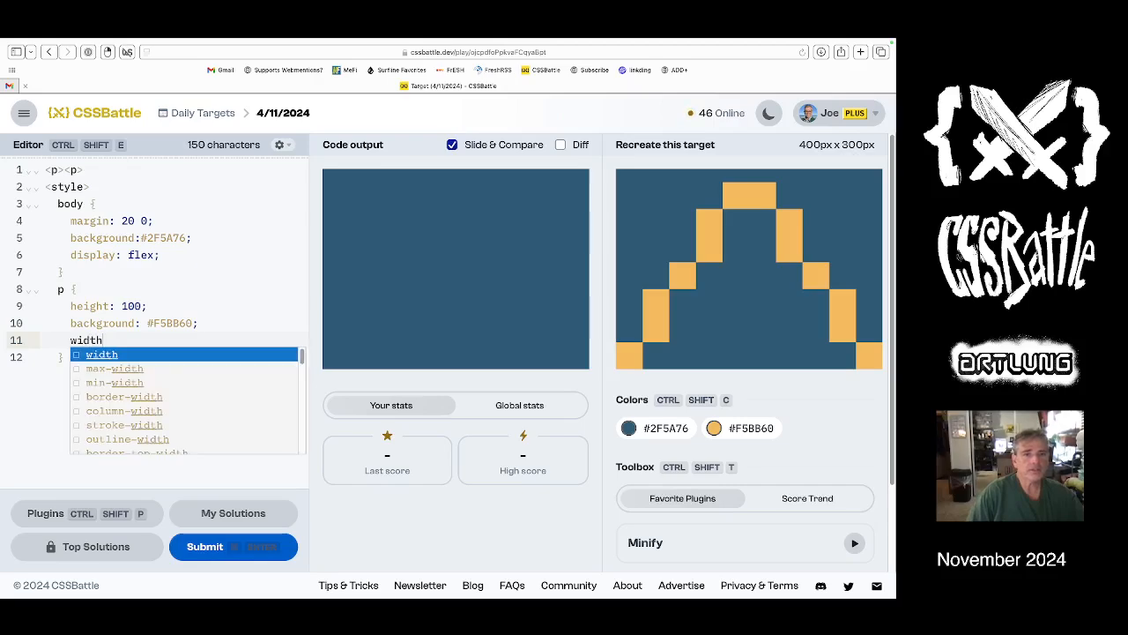
type(":200;")
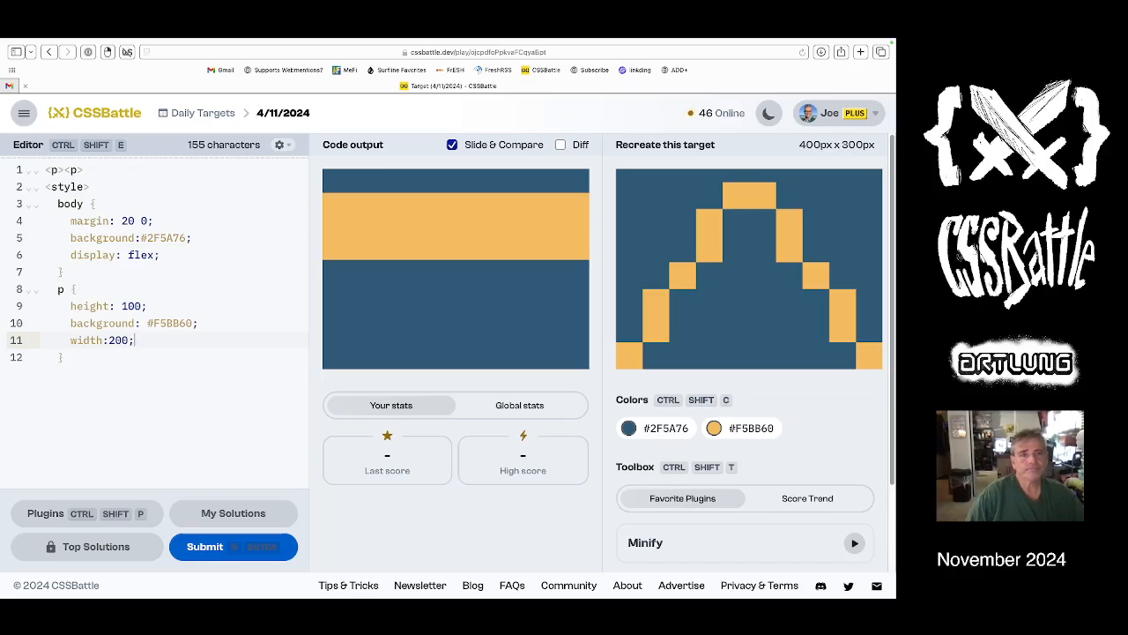
left_click(560, 144)
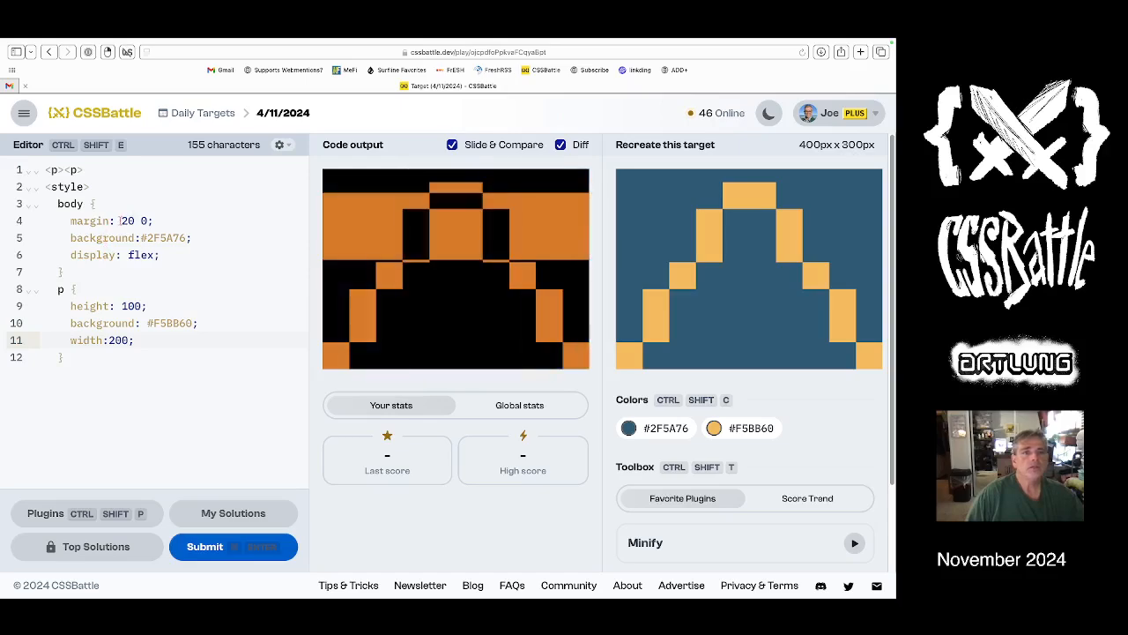
type("1")
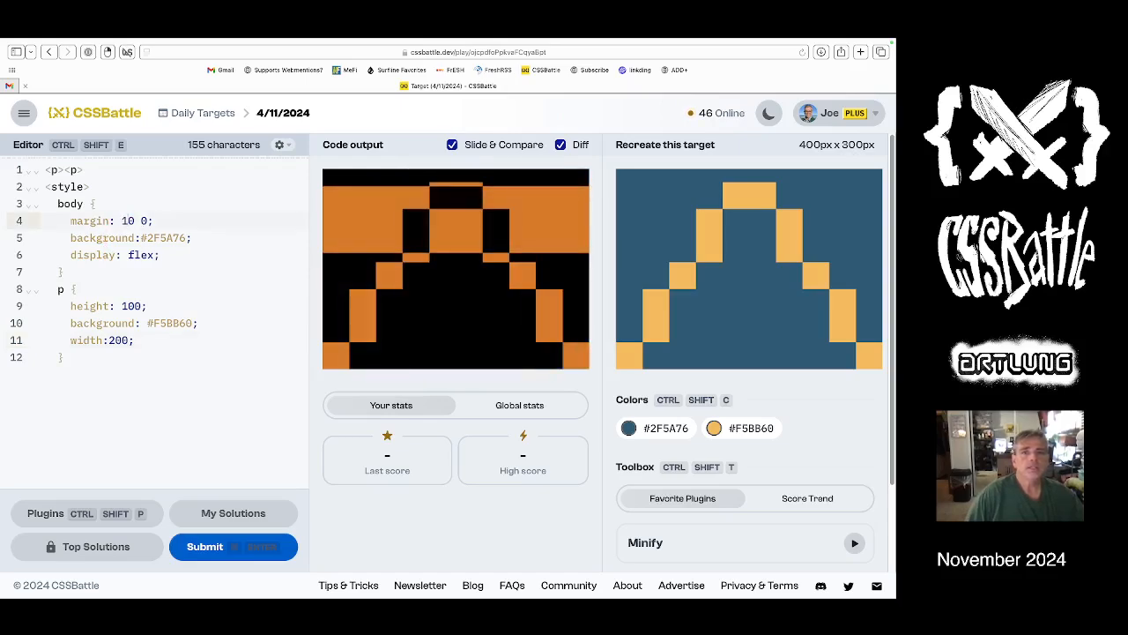
Change the body margin to 4 0 and adjust the paragraph width value.
key("BackSpace")
key("BackSpace")
type("6")
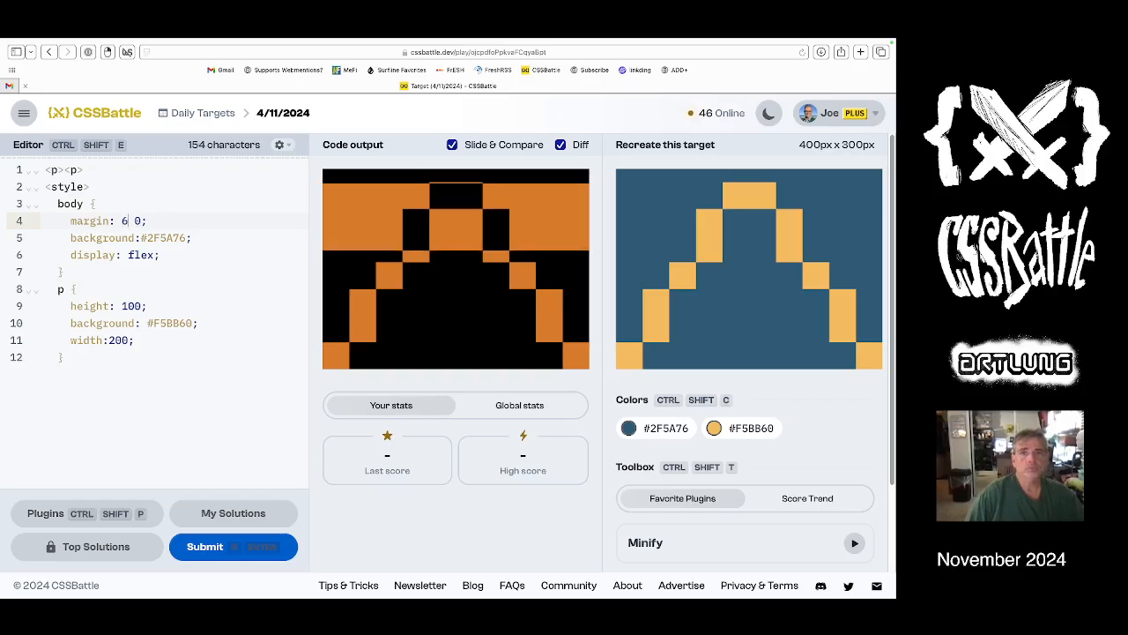
key("Right")
key("BackSpace")
type("4")
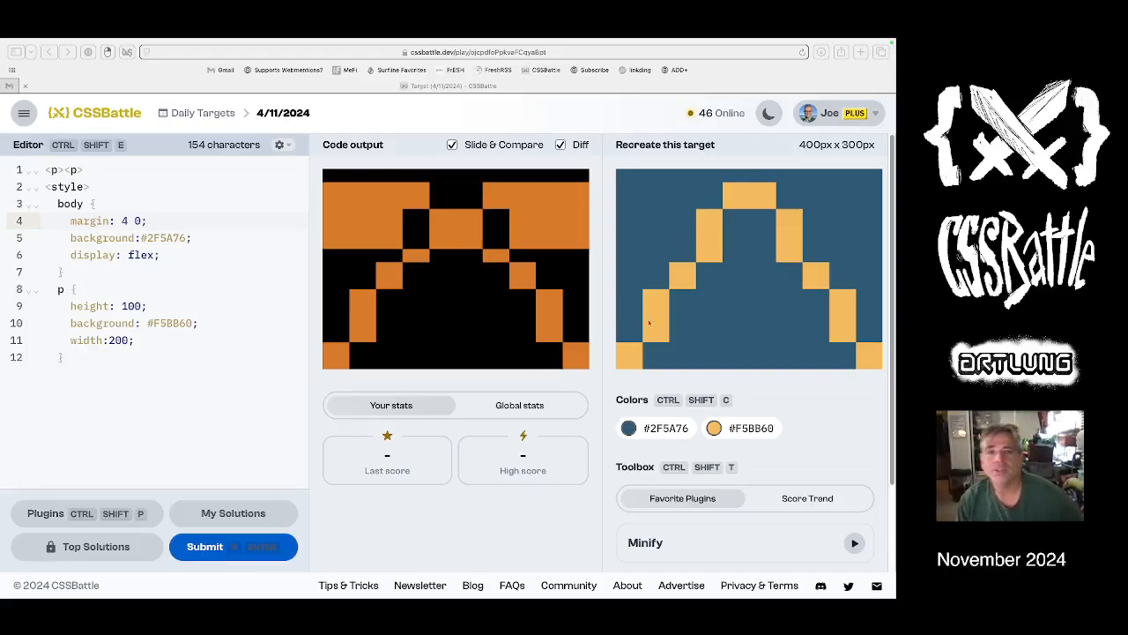
left_click(130, 306)
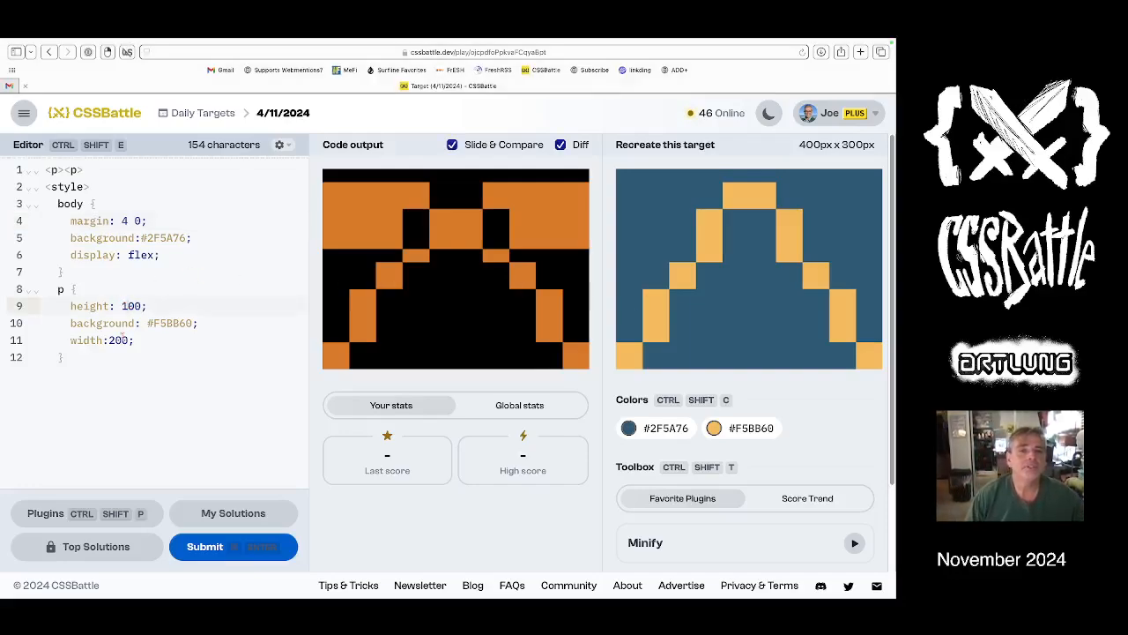
left_click(114, 340)
key("BackSpace")
type("3")
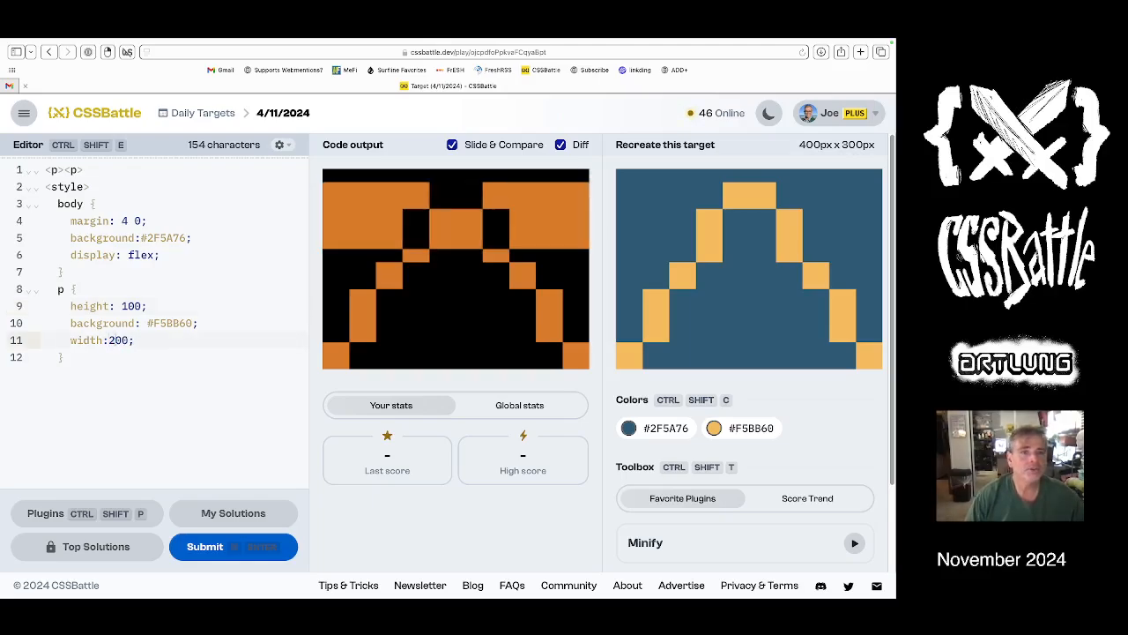
Tune the paragraph height through 250, 260, 270 towards 279.
key("Up")
key("Up")
key("BackSpace")
type("2")
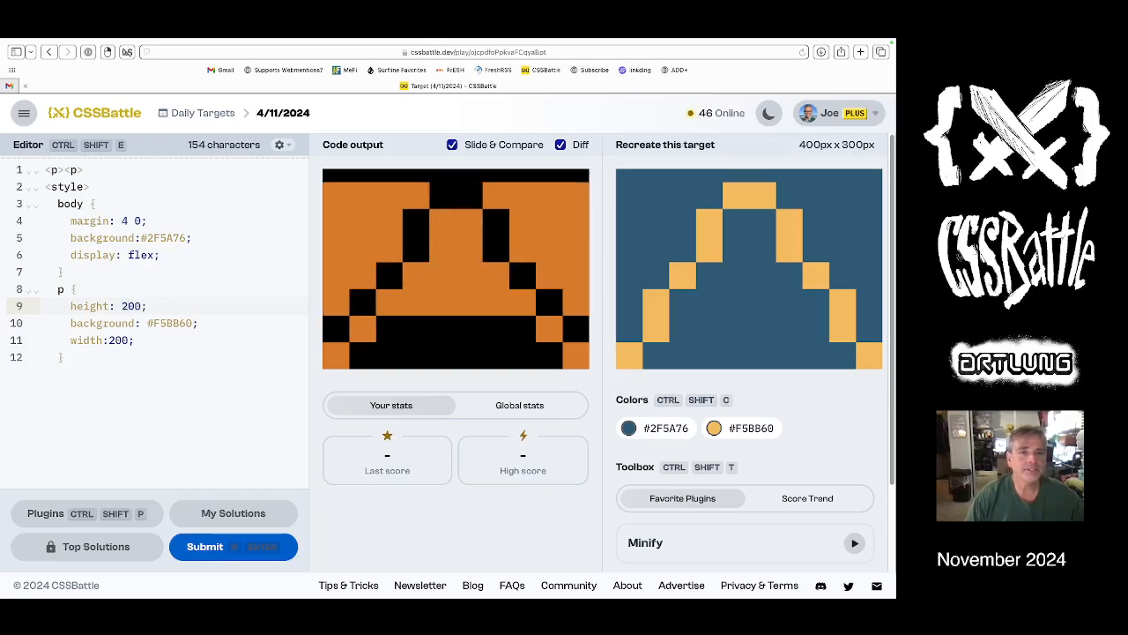
key("Delete")
type("5")
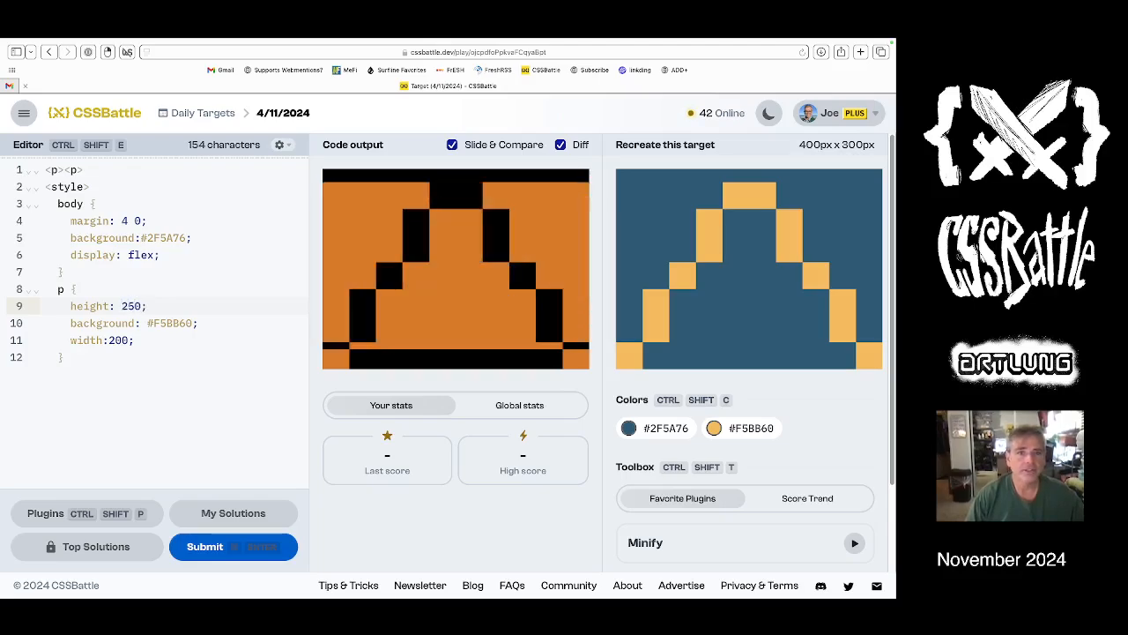
key("BackSpace")
type("6")
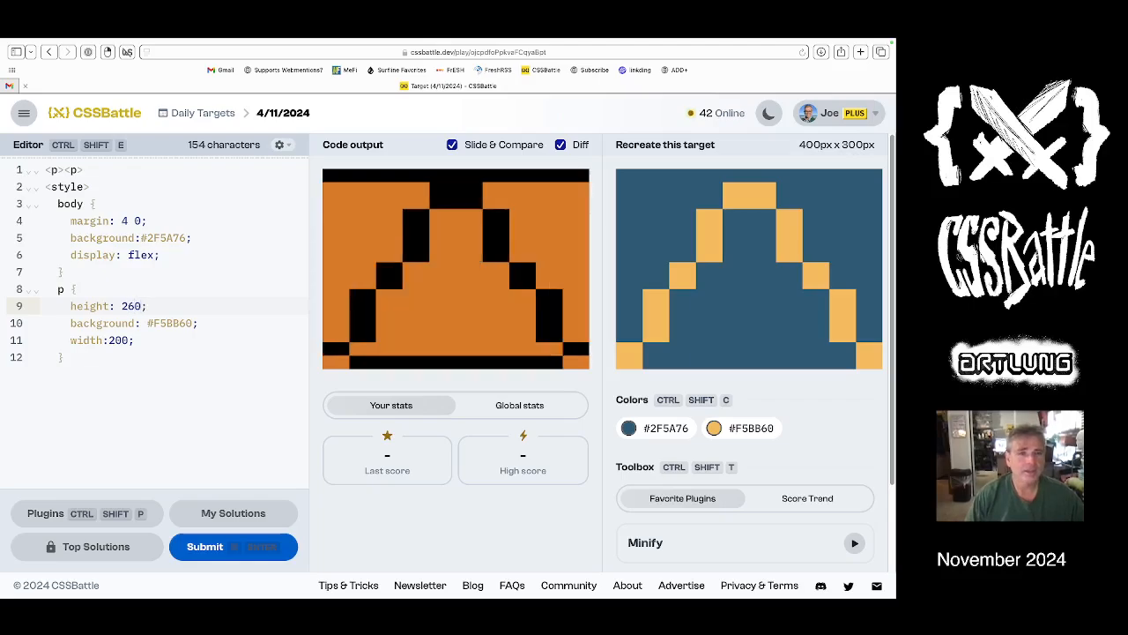
key("BackSpace")
key("BackSpace")
type("70")
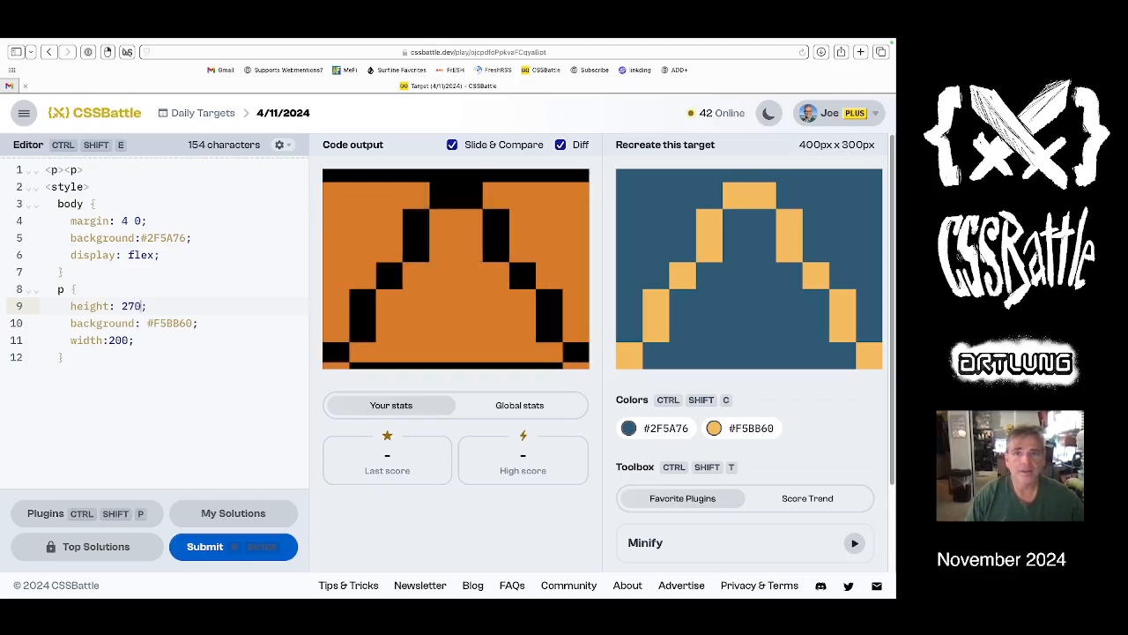
key("BackSpace")
type("4")
key("BackSpace")
key("BackSpace")
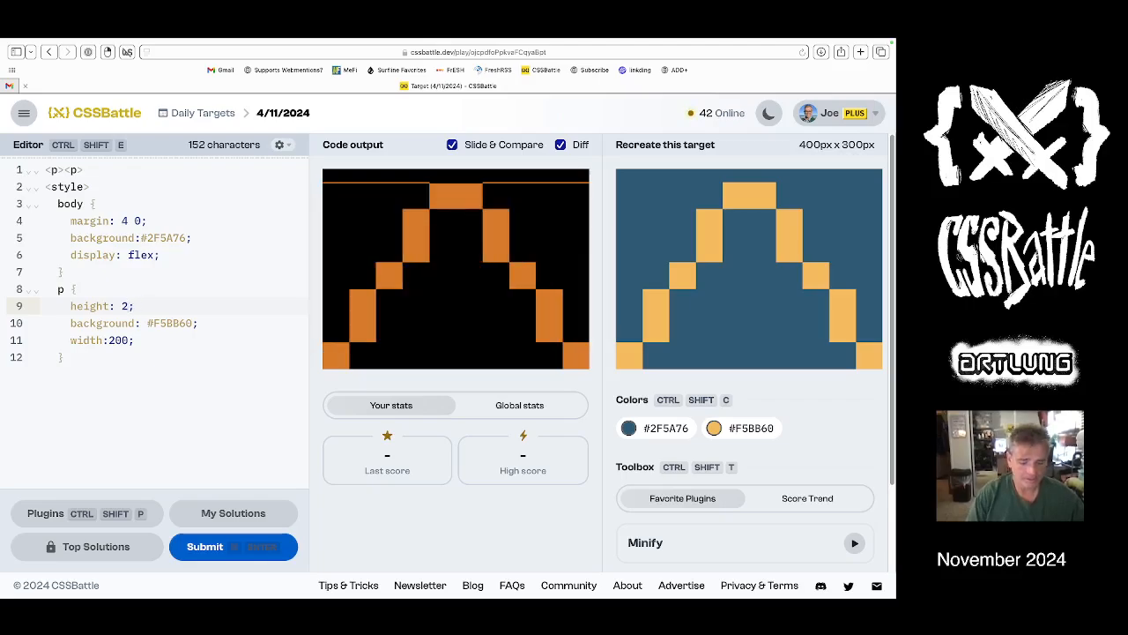
type("80")
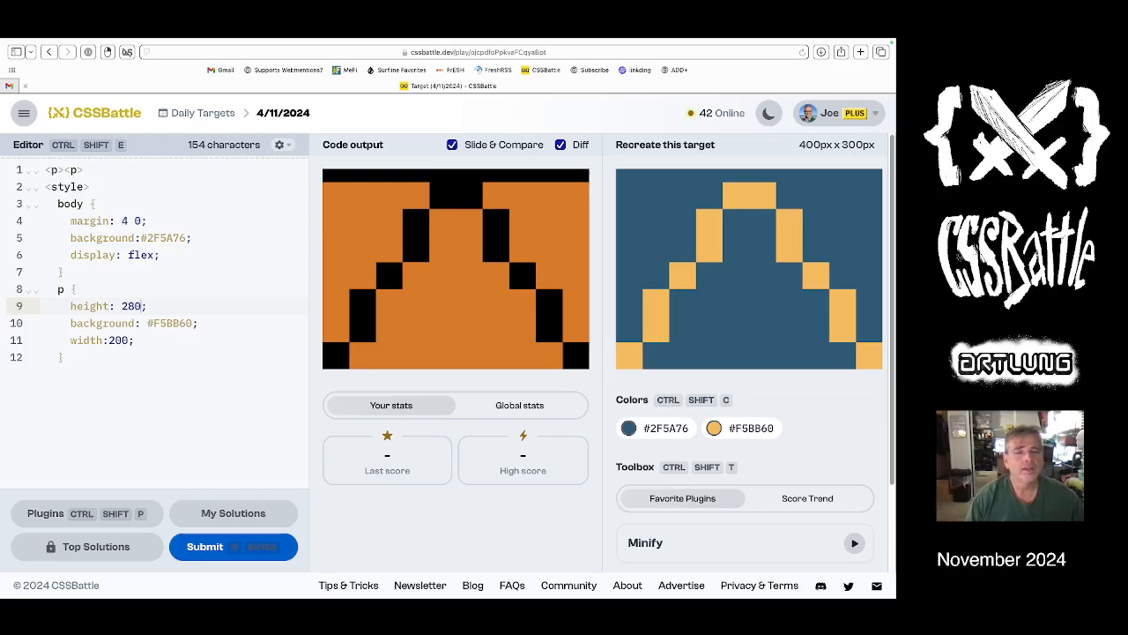
key("BackSpace")
key("BackSpace")
type("7")
type("5")
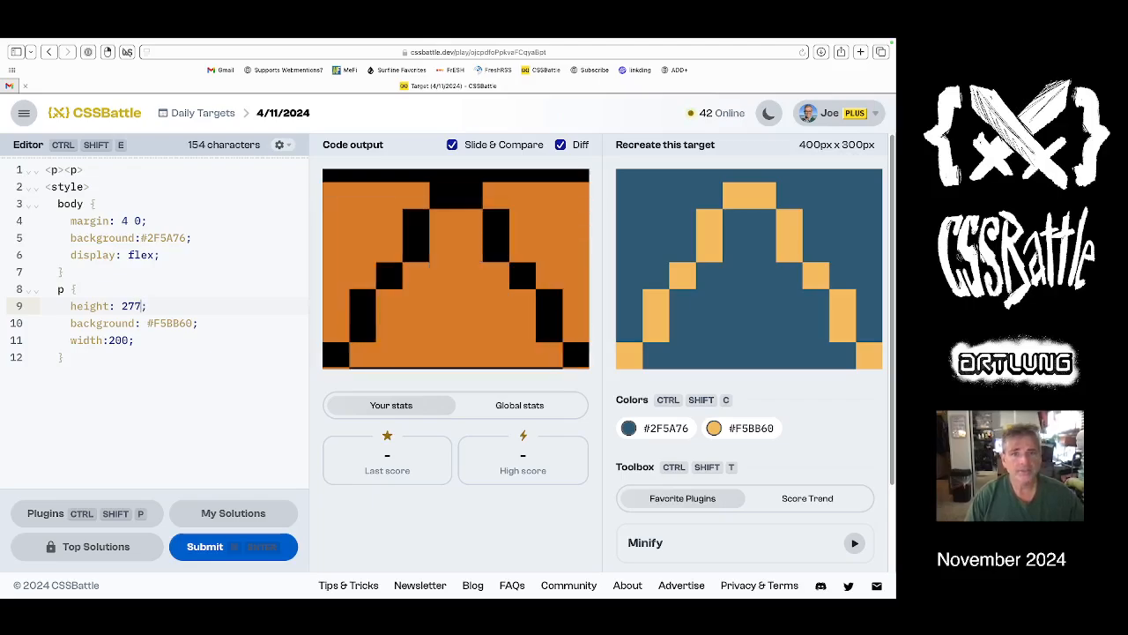
key("BackSpace")
type("9")
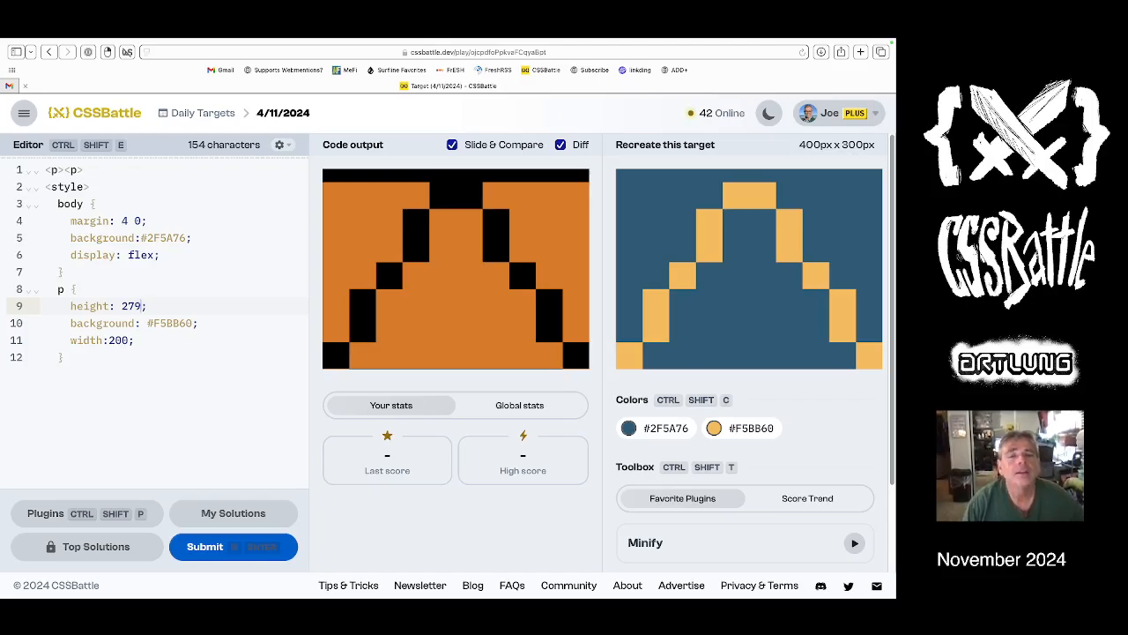
Set the paragraph height to 280, toggling the diff overlay to check against the target.
left_click(560, 144)
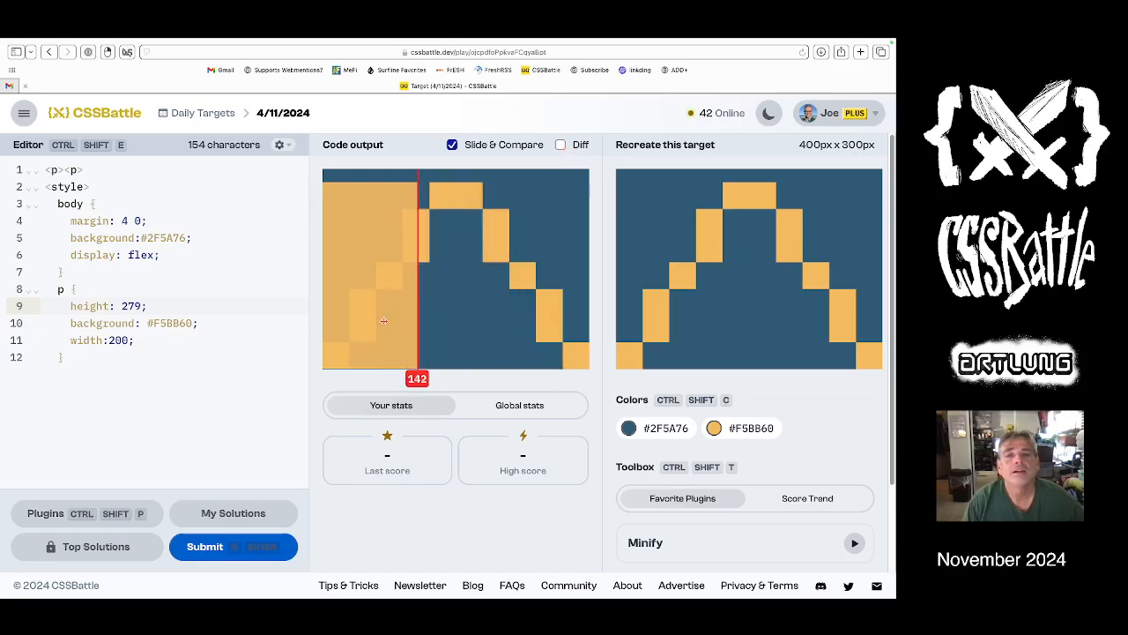
key("shift+Left")
type("80")
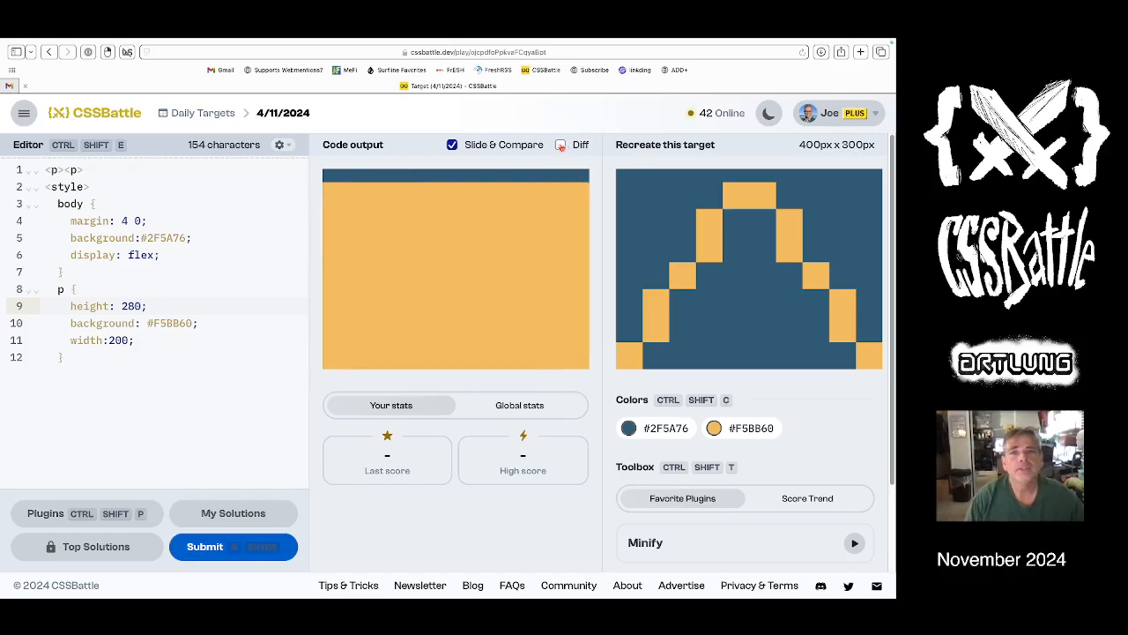
left_click(561, 144)
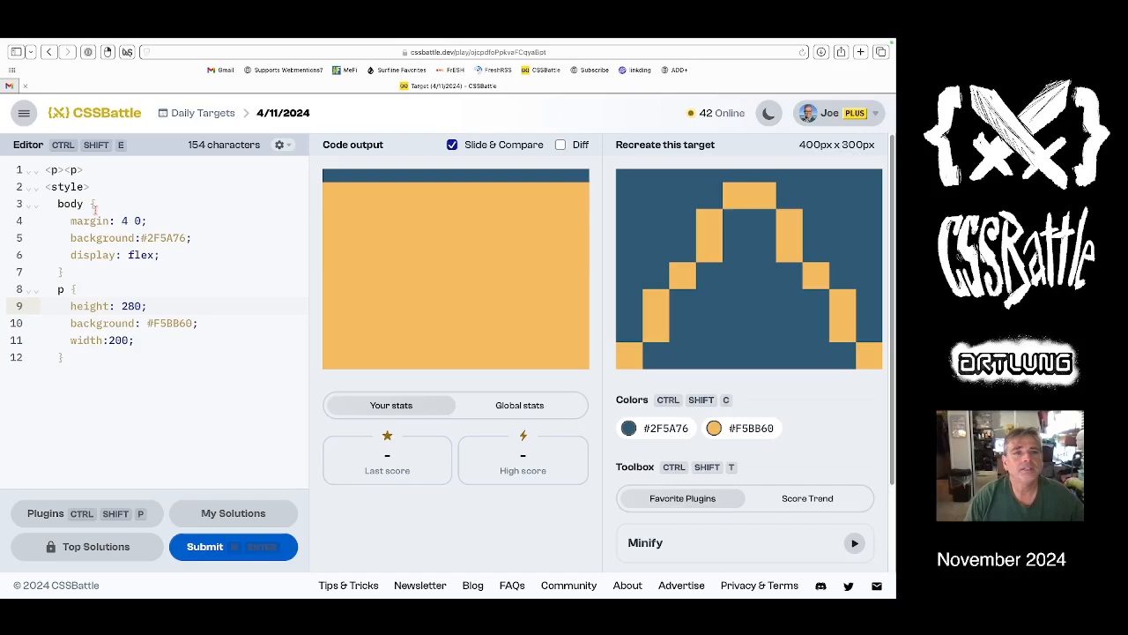
left_click(561, 145)
left_click(561, 145)
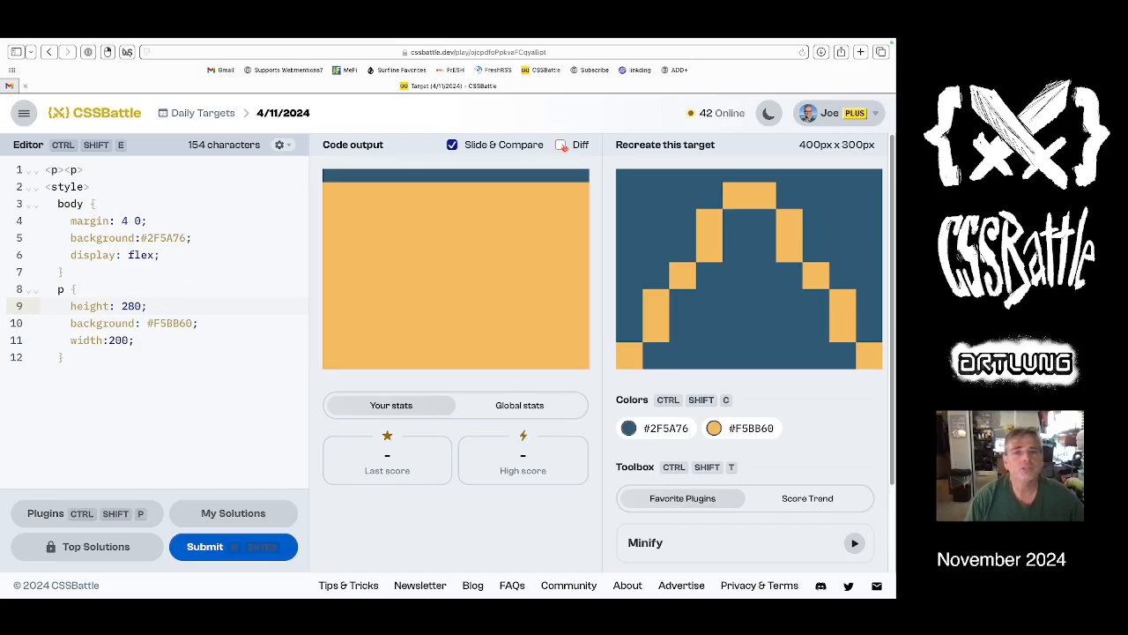
left_click(125, 340)
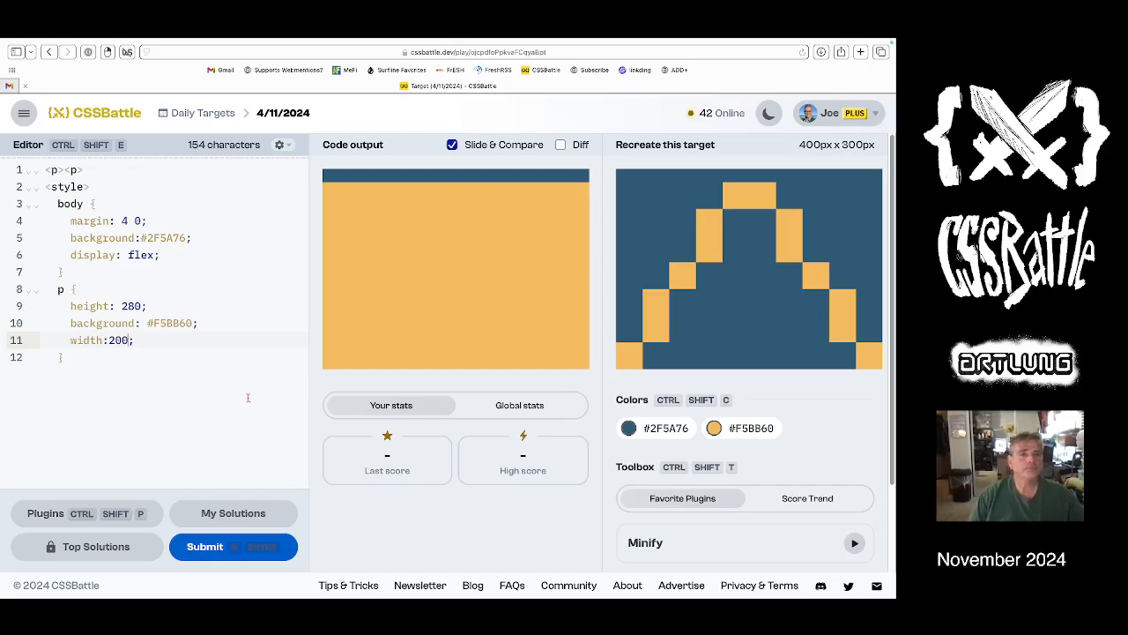
Add a p+p rule with transform: scaleX(-1) after the paragraph rule.
key("Up")
key("Up")
key("Up")
key("Down")
key("Down")
key("Down")
key("End")
key("Return")
type("p+")
type(" {")
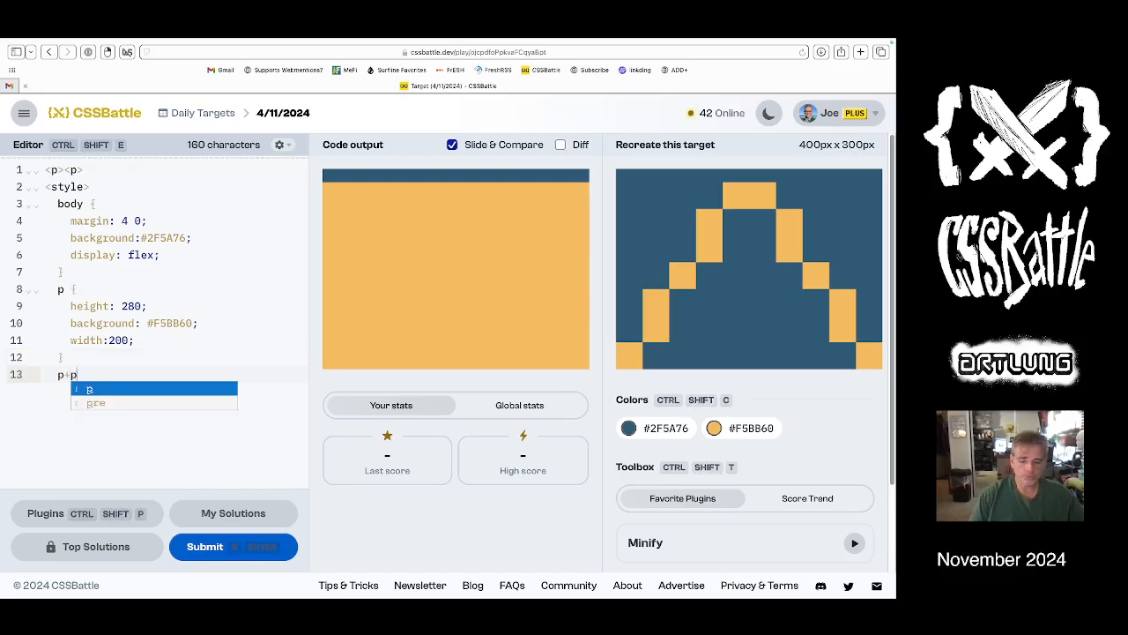
key("Escape")
type("{")
key("Return")
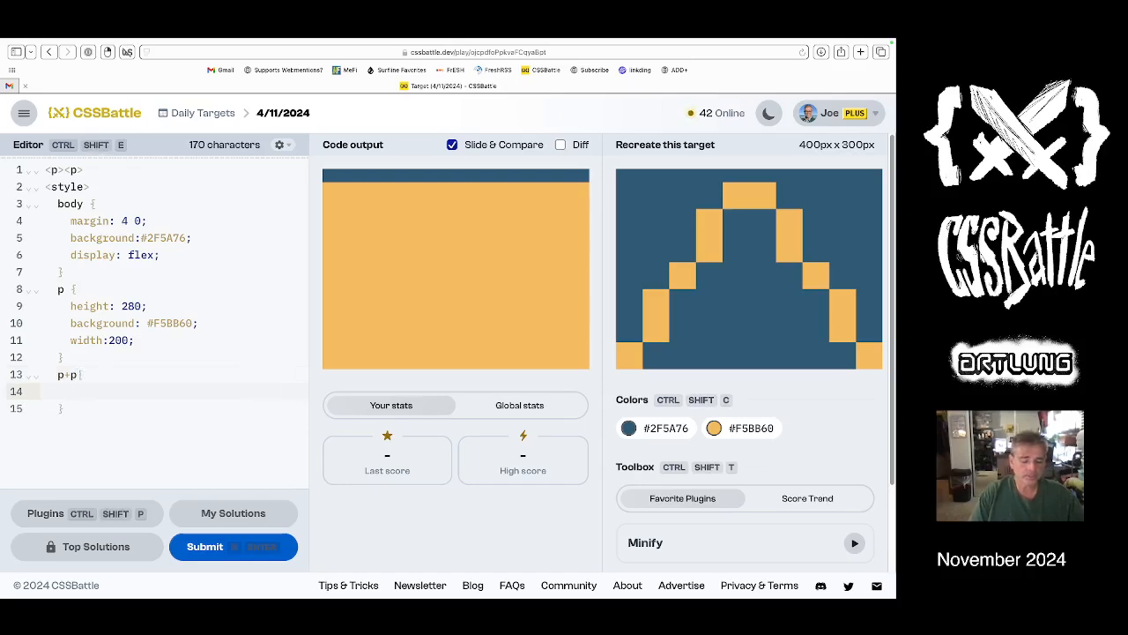
type("transform:")
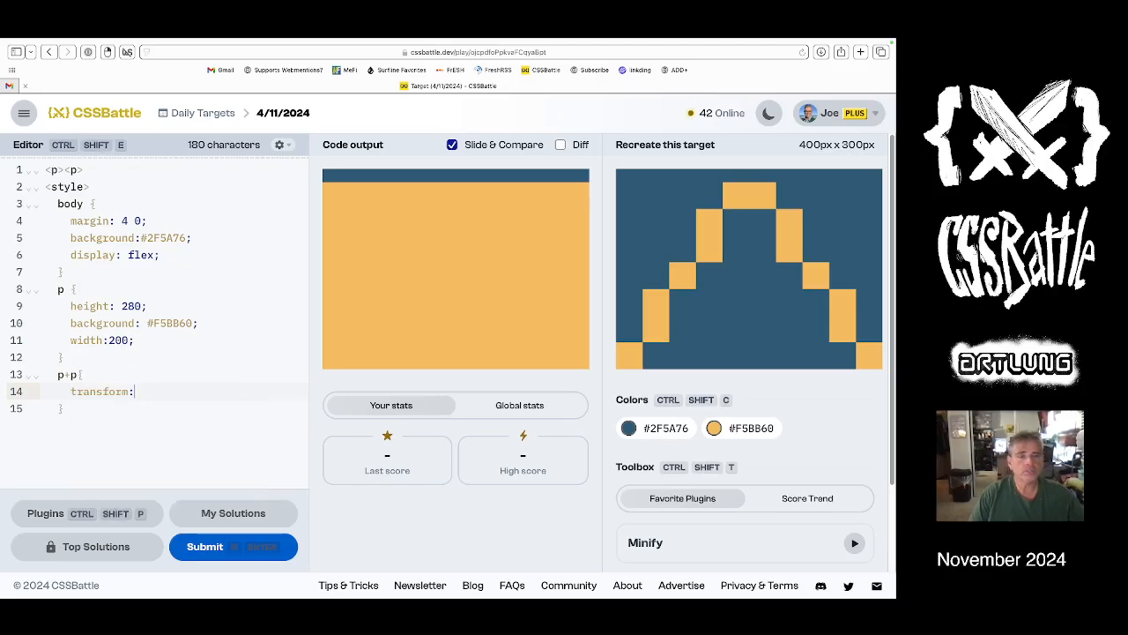
type("scale")
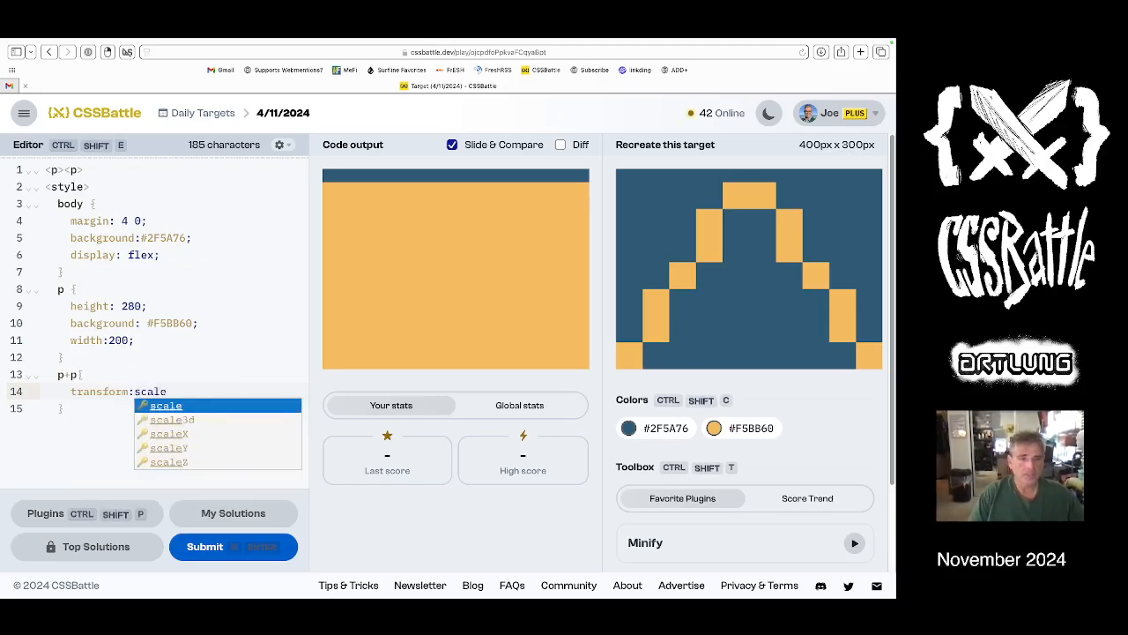
type("X(-1")
key("Up")
key("Up")
key("Up")
key("Up")
Remove the #F5BB60 value from the paragraph background and open blank lines for a longer value.
key("shift+Left")
key("shift+Left")
key("shift+Left")
key("shift+Left")
key("shift+Left")
key("shift+Left")
key("shift+Left")
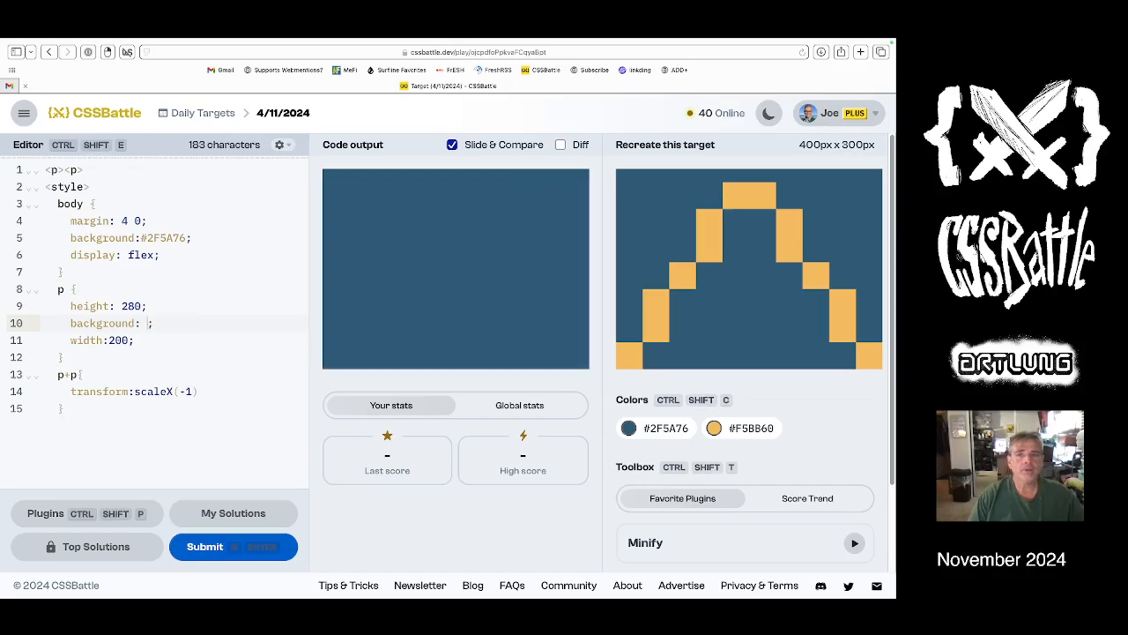
key("Return")
key("Return")
key("Up")
key("Up")
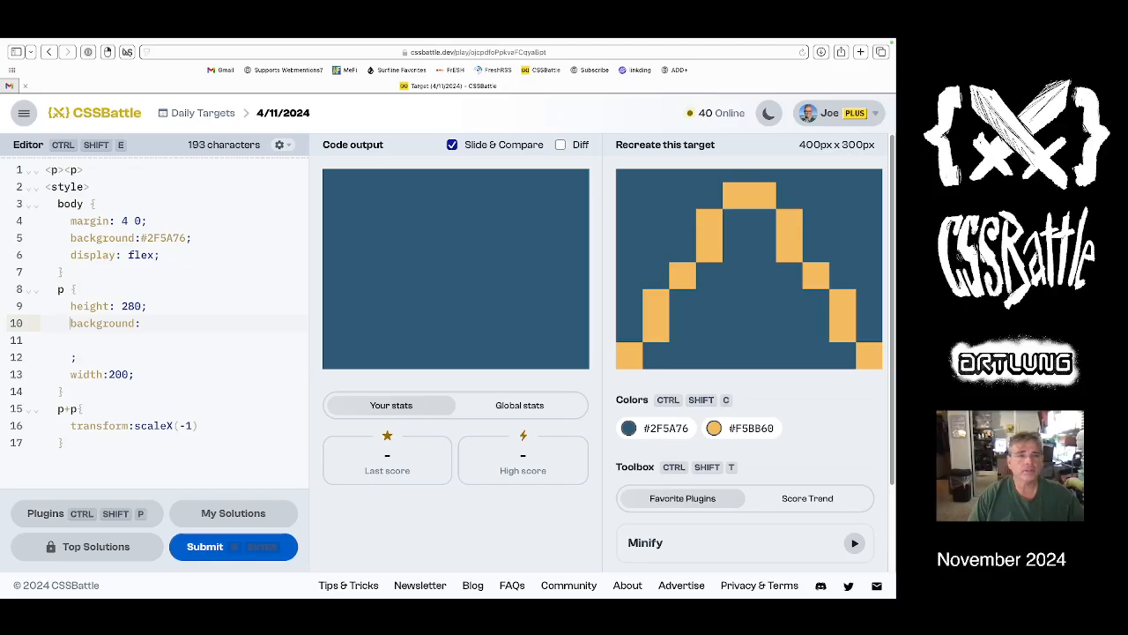
key("Return")
key("Up")
type("--")
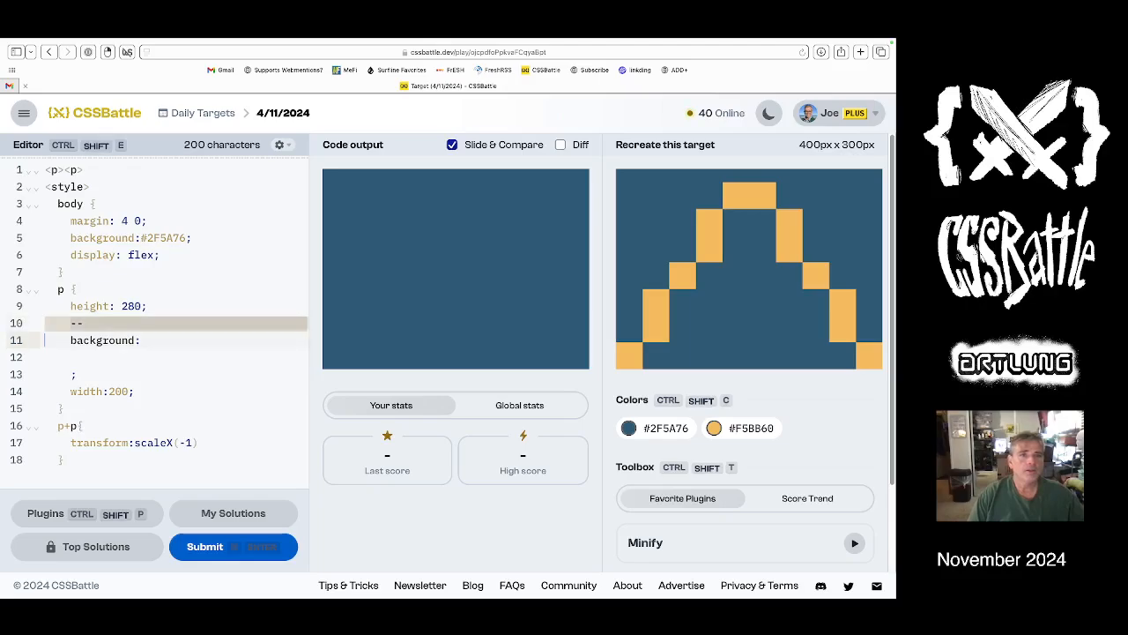
Set the paragraph background to conic-gradient() bottom 0 left 0 / 100px 100px no-repeat.
key("BackSpace")
key("BackSpace")
key("BackSpace")
key("Return")
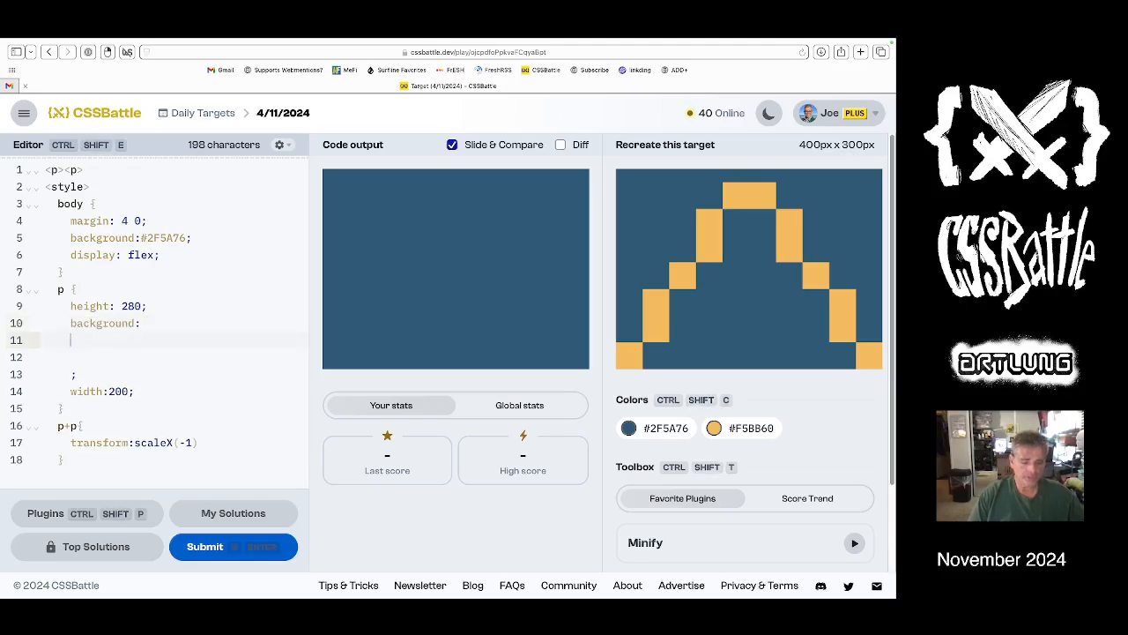
type("conic-")
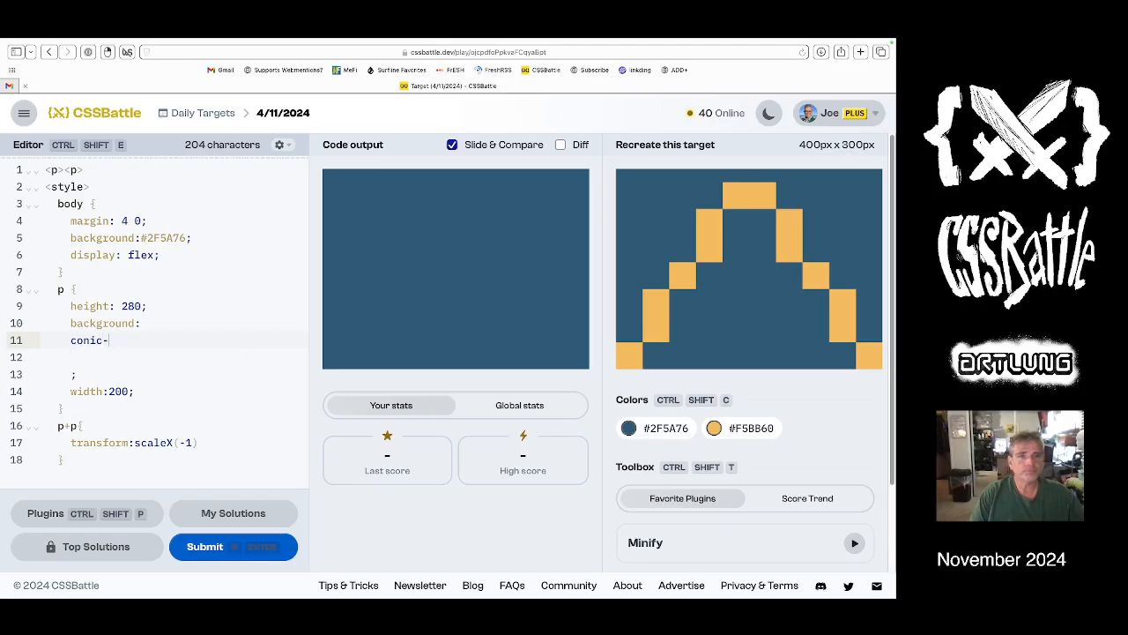
type("gradient(")
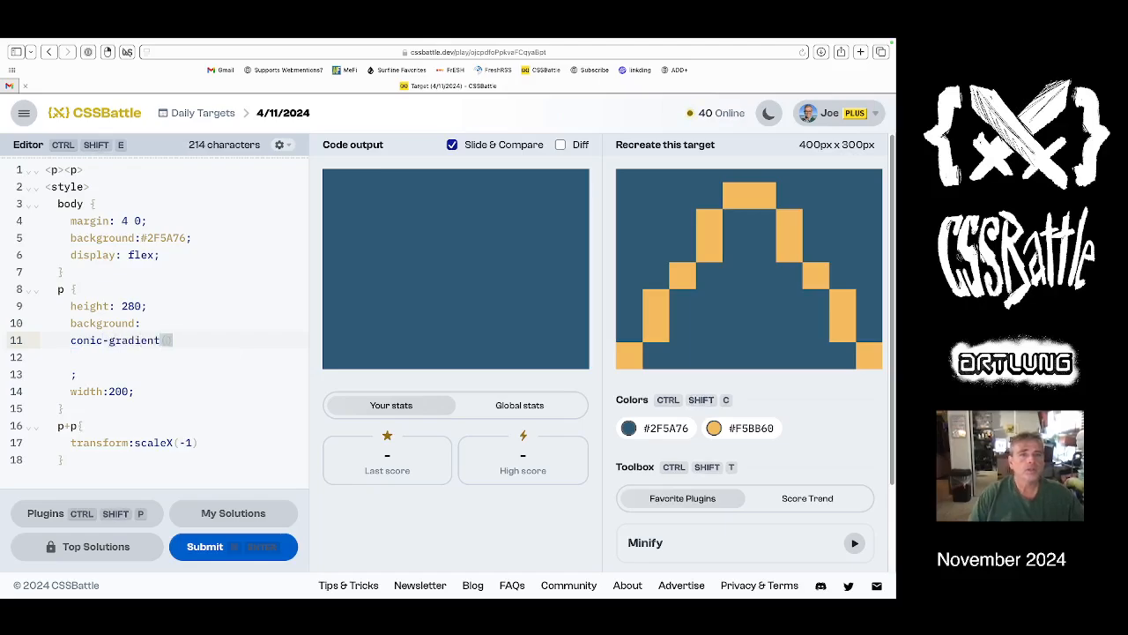
key("Return")
key("Down")
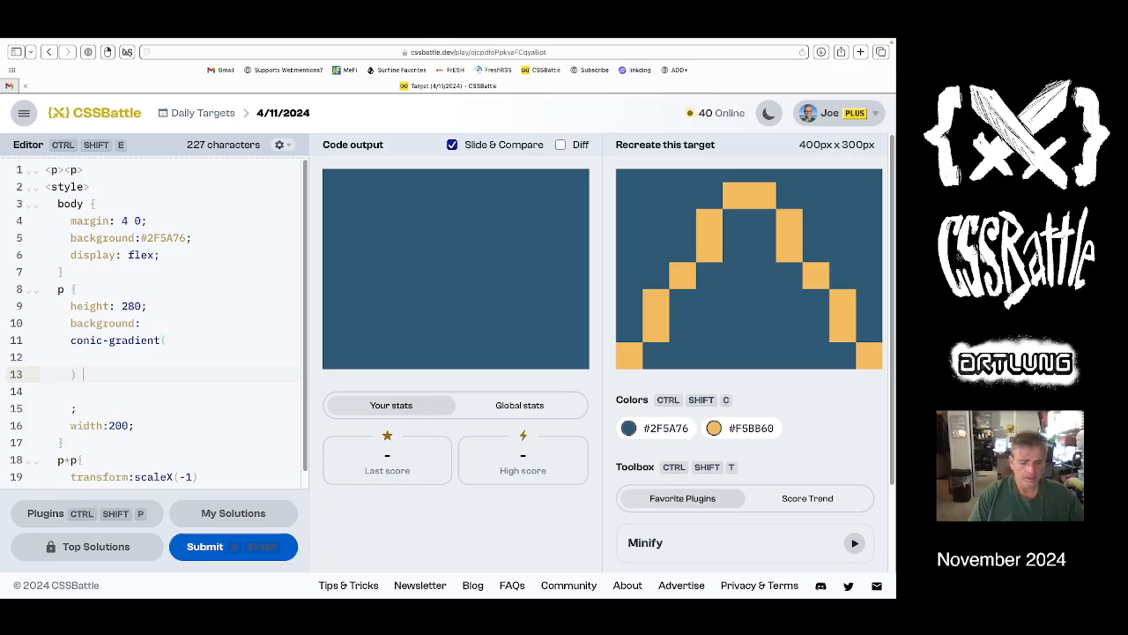
type("bottom")
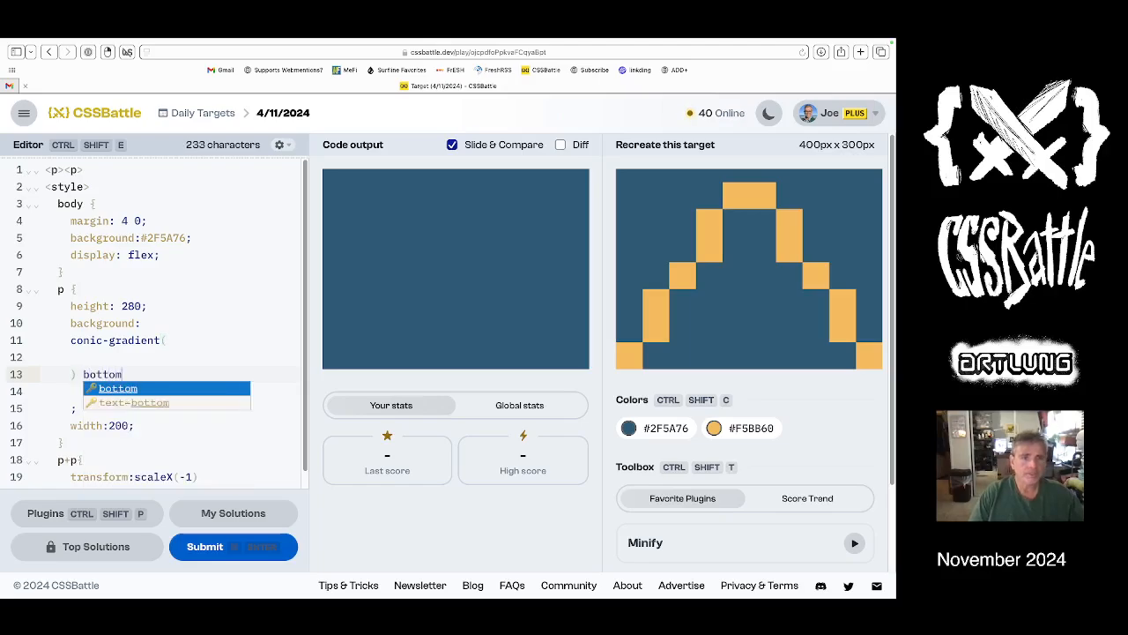
type(" 0 left 0")
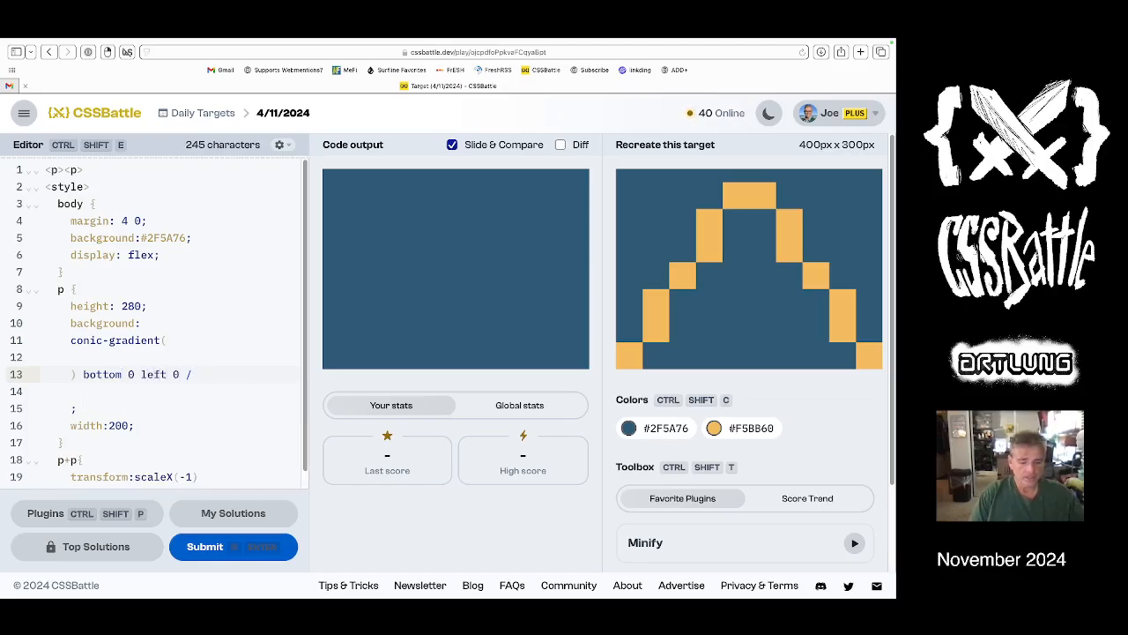
type(" / 100px 100px ")
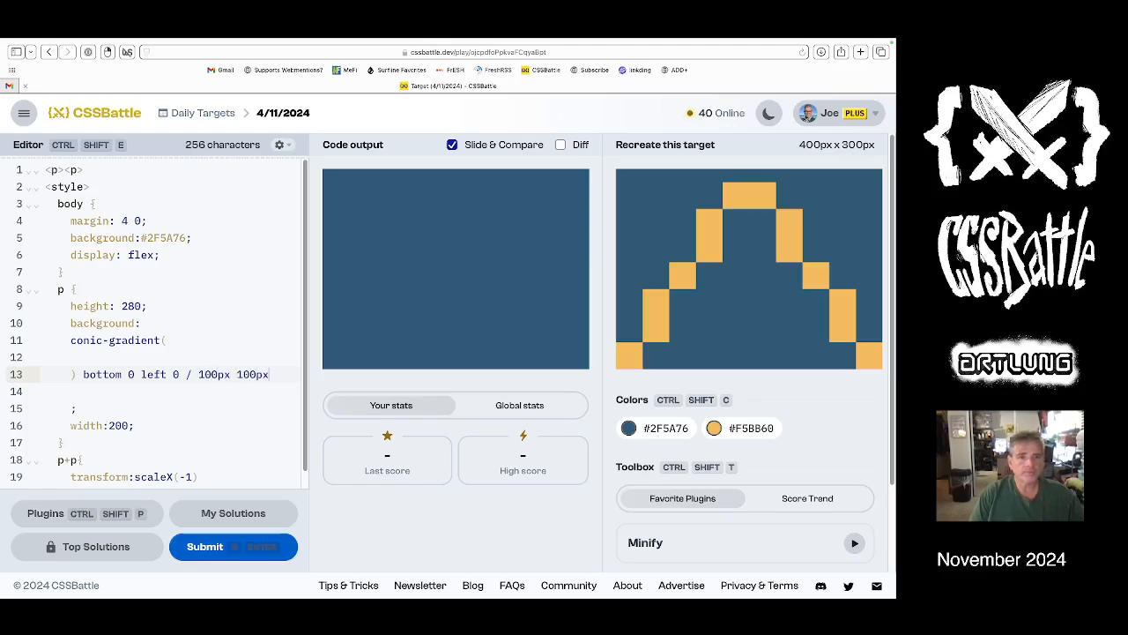
type("no-repea")
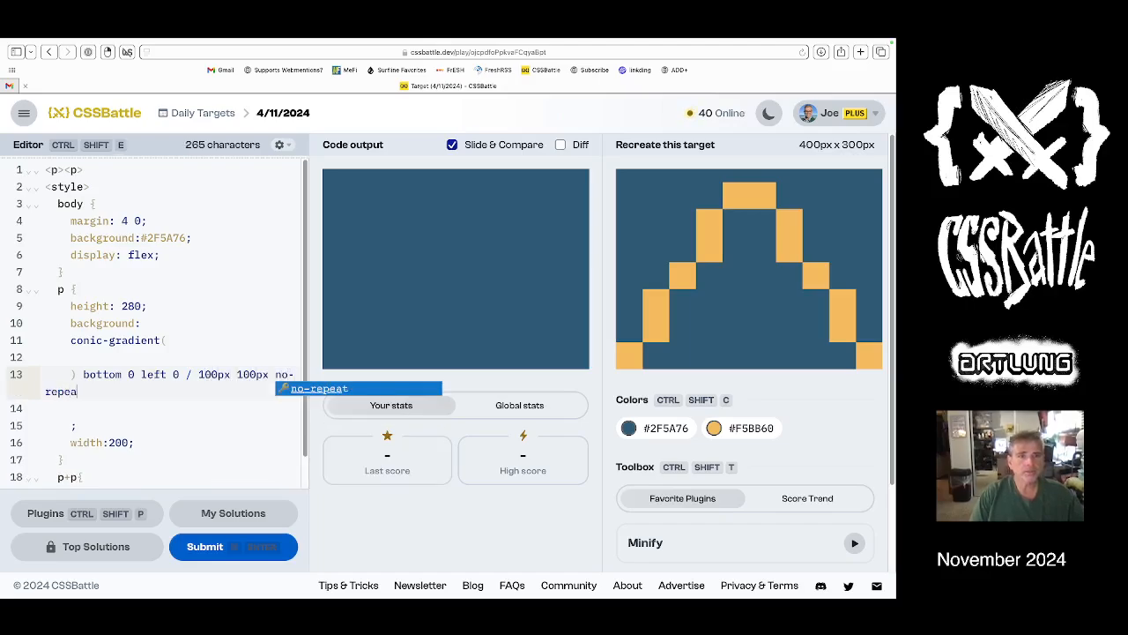
type("t;")
key("Up")
key("Up")
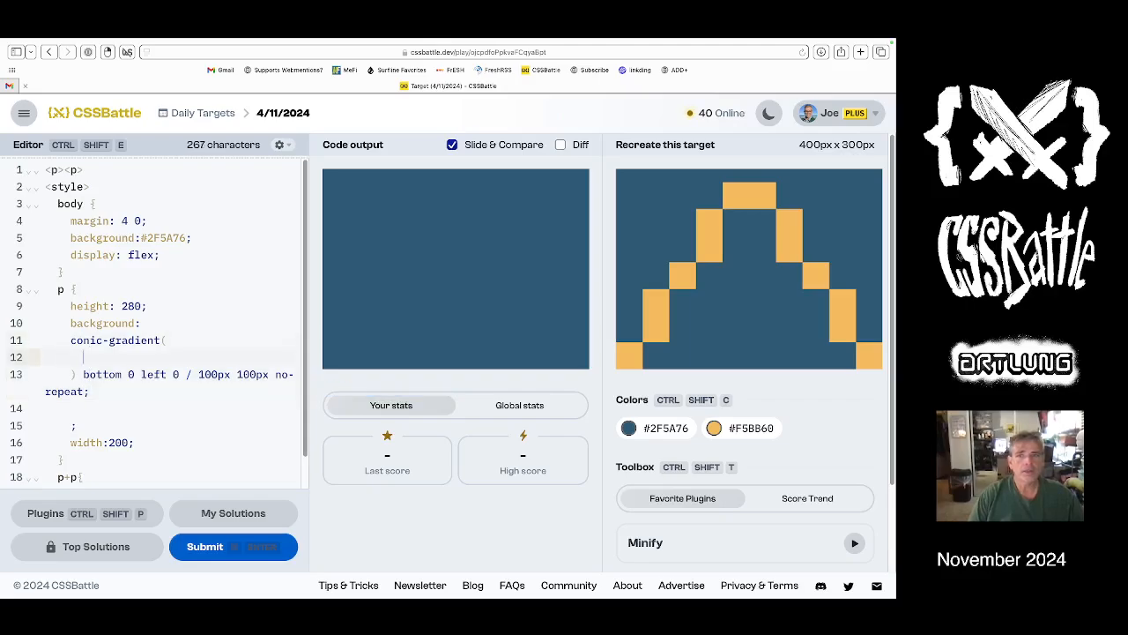
Fill the conic gradient with stops #F5BB60 25%, #0000 0 50%, #F5BB60 0 75%, #0000 0.
left_click(742, 427)
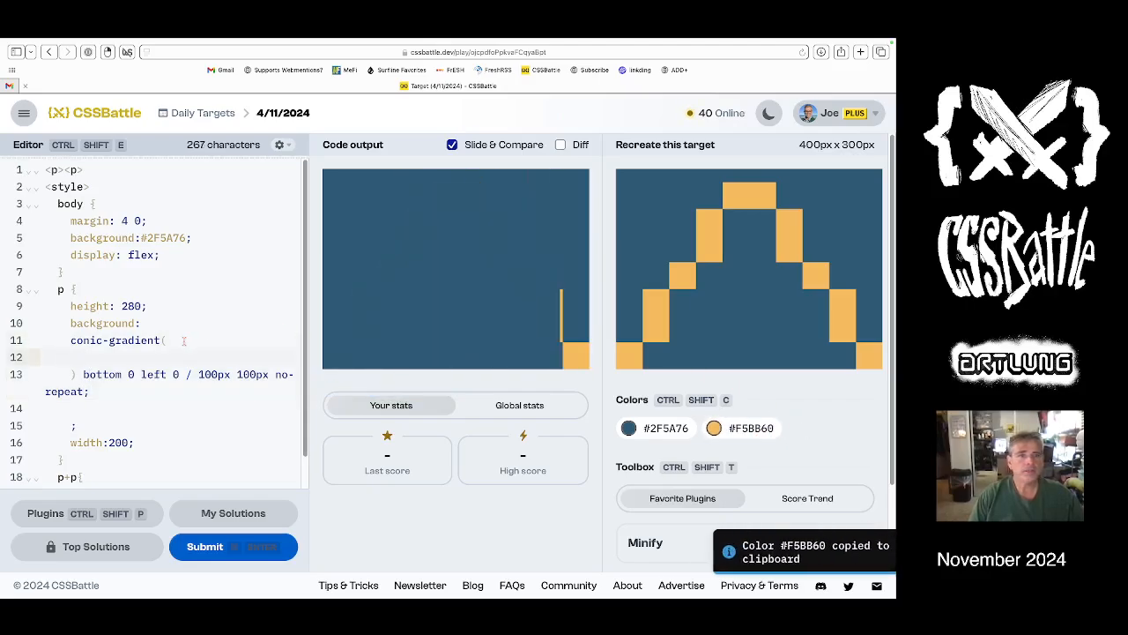
key("super+v")
type("25%,")
key("Return")
type("#000")
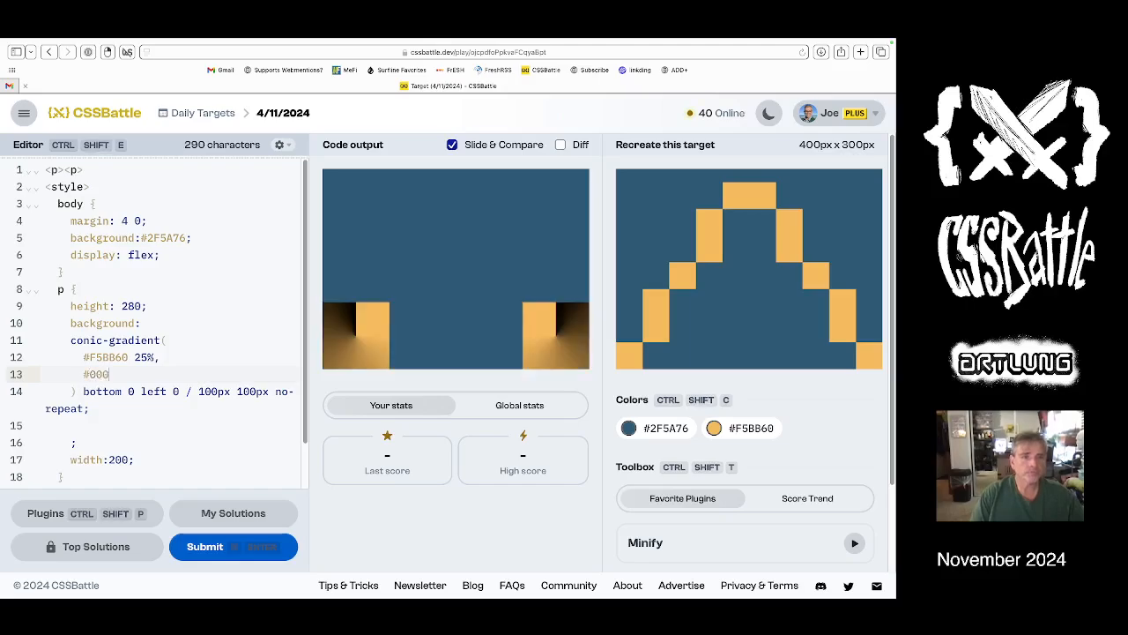
type("0 0")
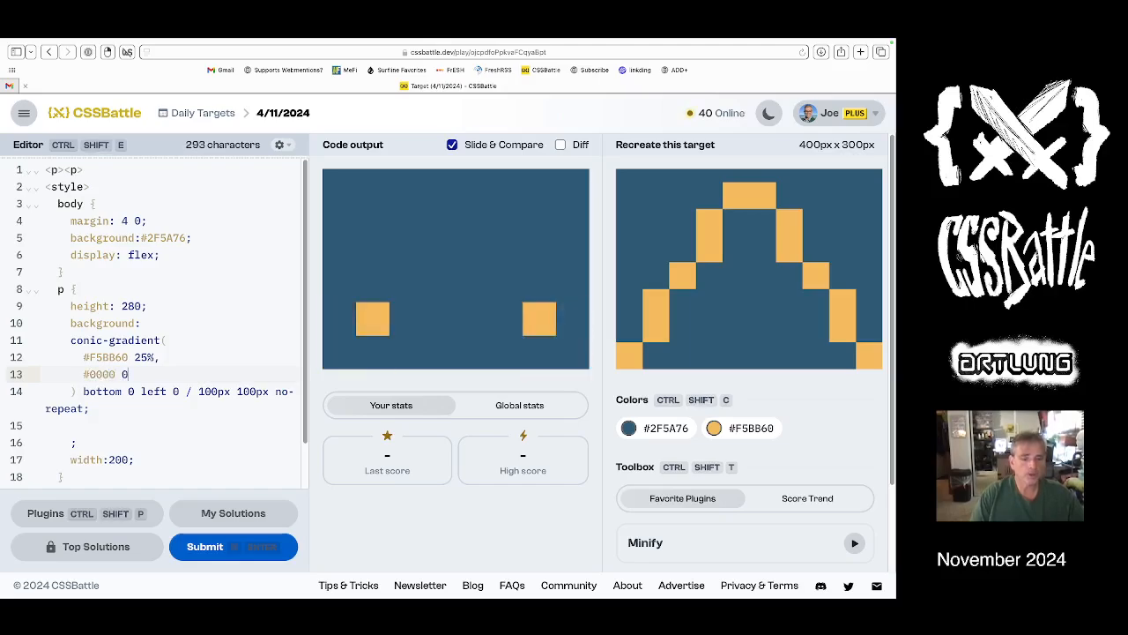
type(" 50%,")
key("Return")
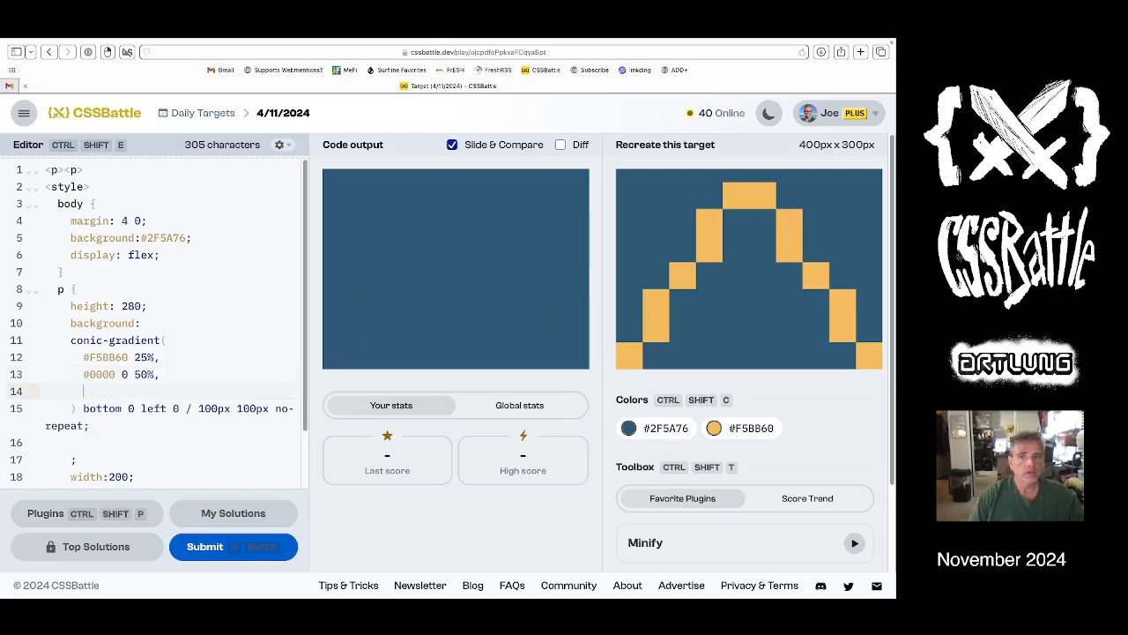
type("#F5BB60")
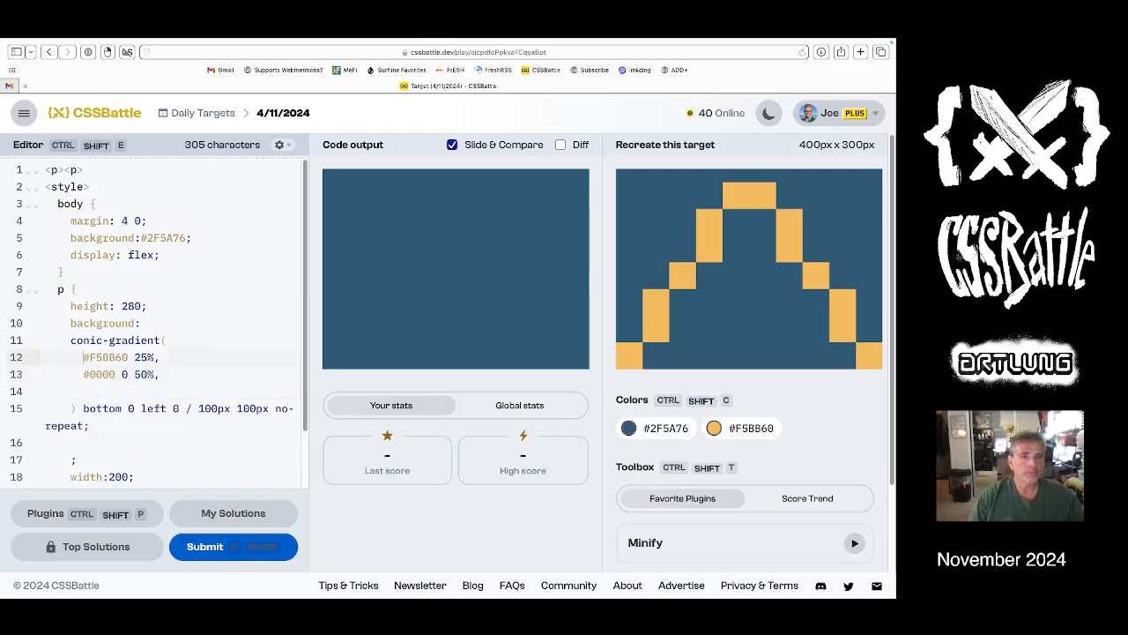
type(" 0 75%,")
key("Return")
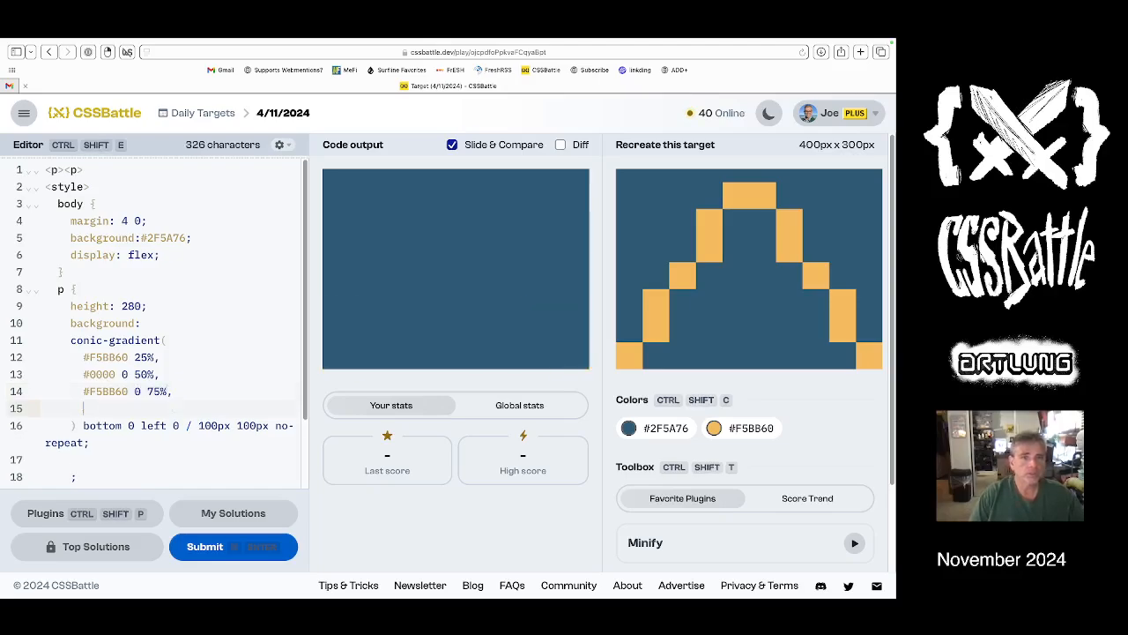
type("#0000 0")
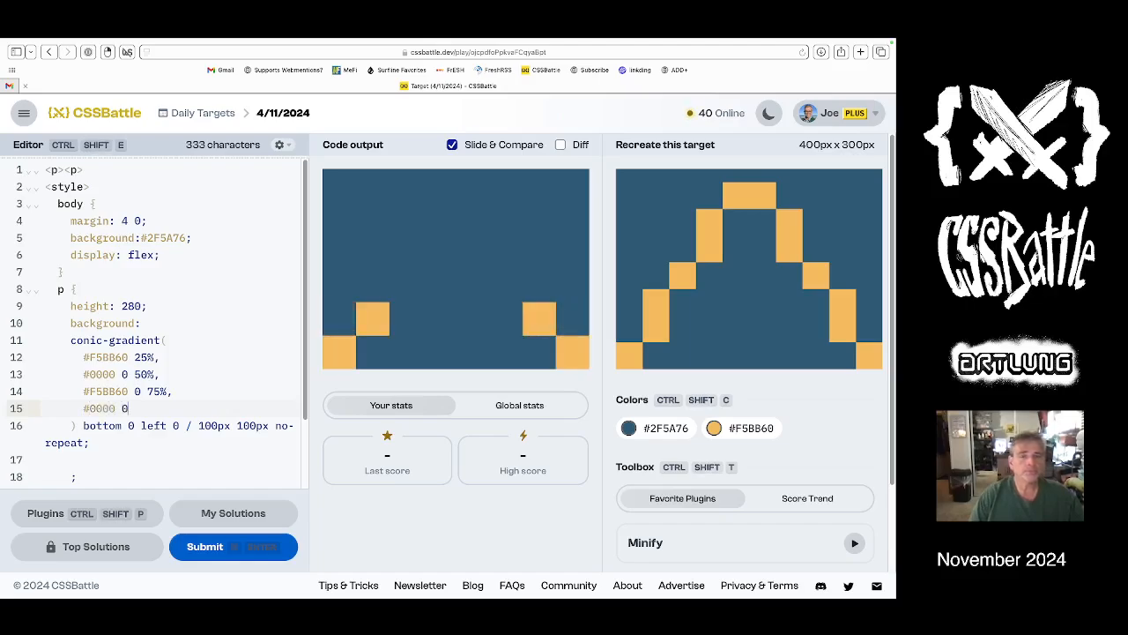
Compare with the target and try a new gradient tile height, then undo back to 100px.
left_click(561, 145)
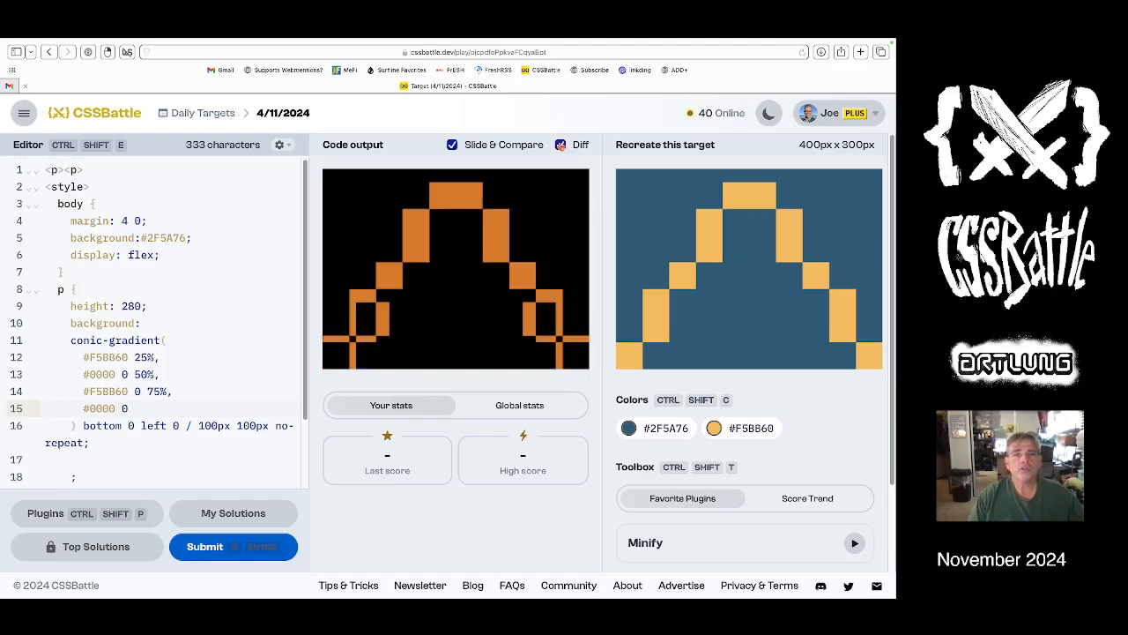
left_click(560, 145)
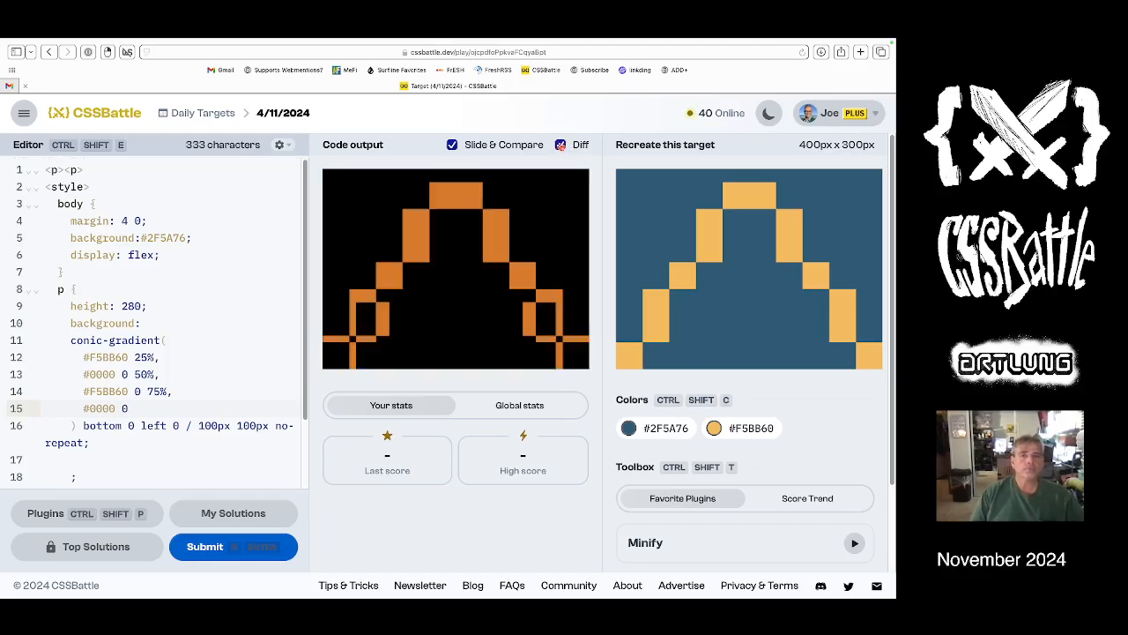
left_click(561, 145)
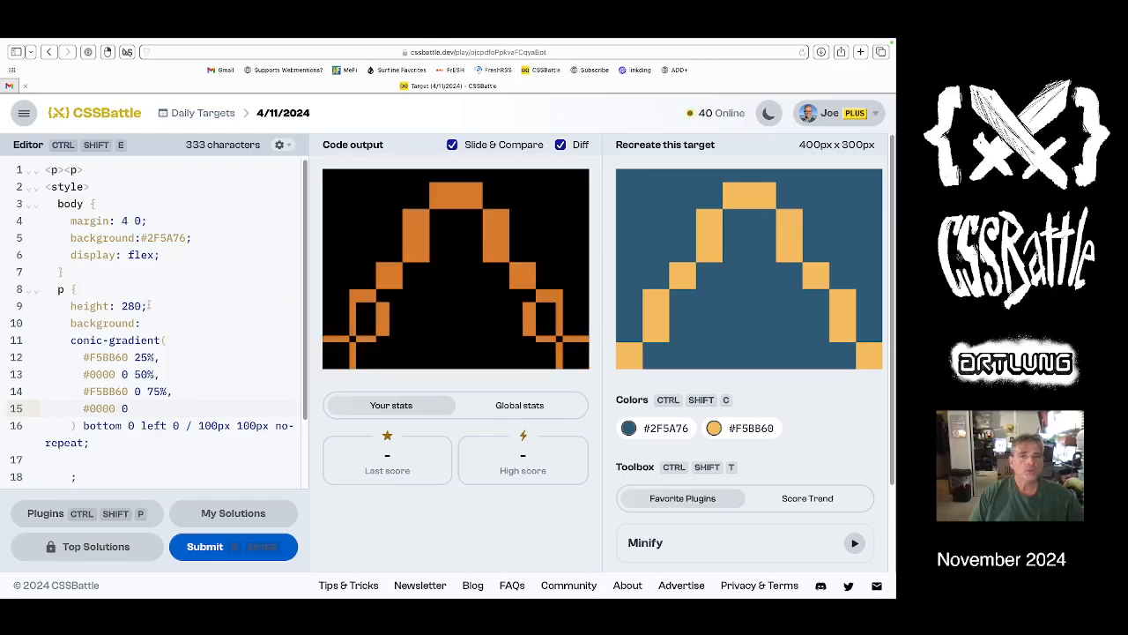
left_click(202, 425)
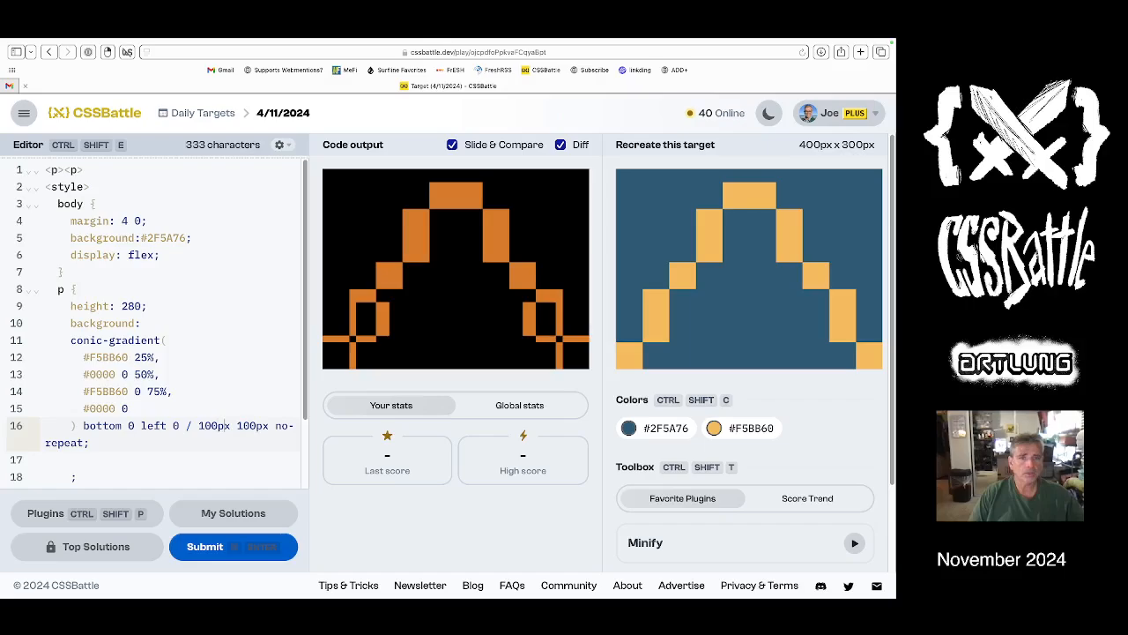
key("BackSpace")
key("BackSpace")
key("BackSpace")
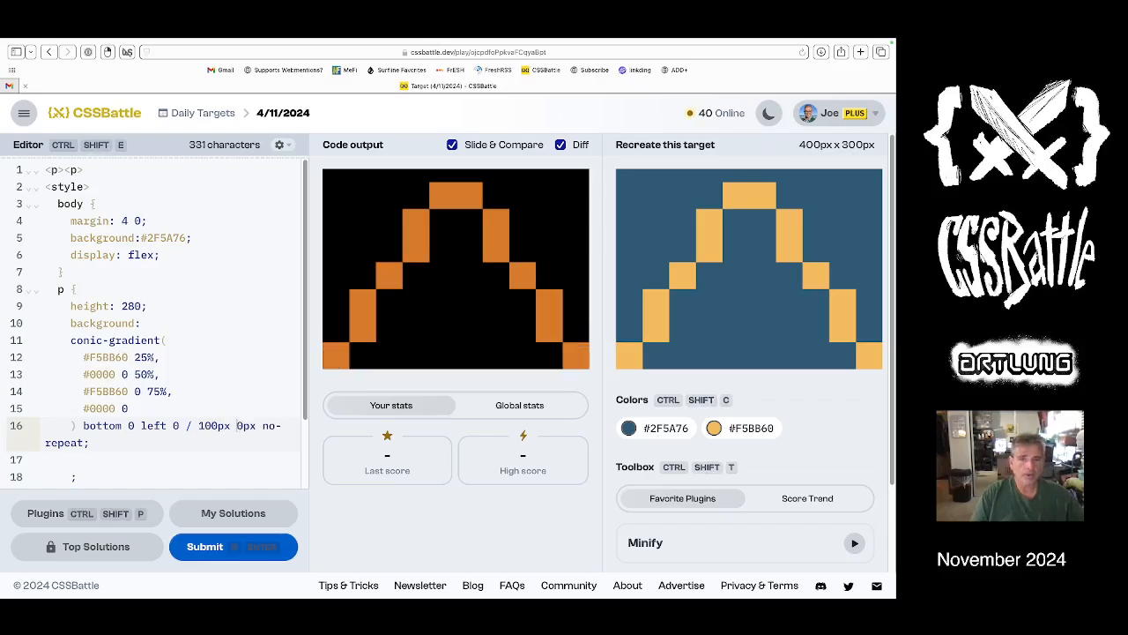
type("80")
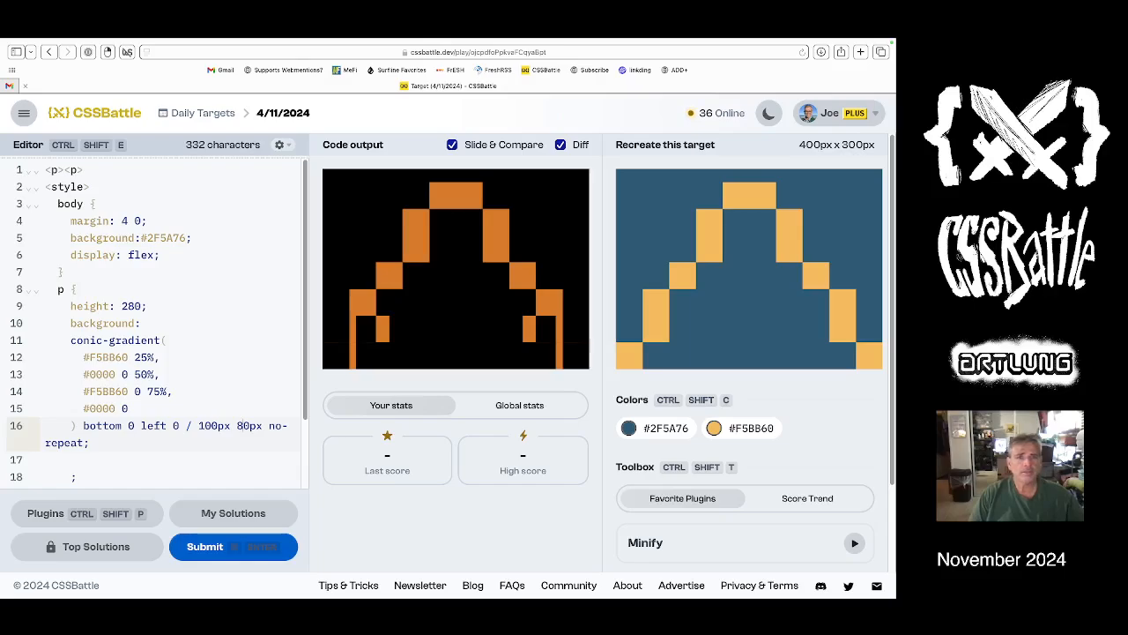
key("ctrl+z")
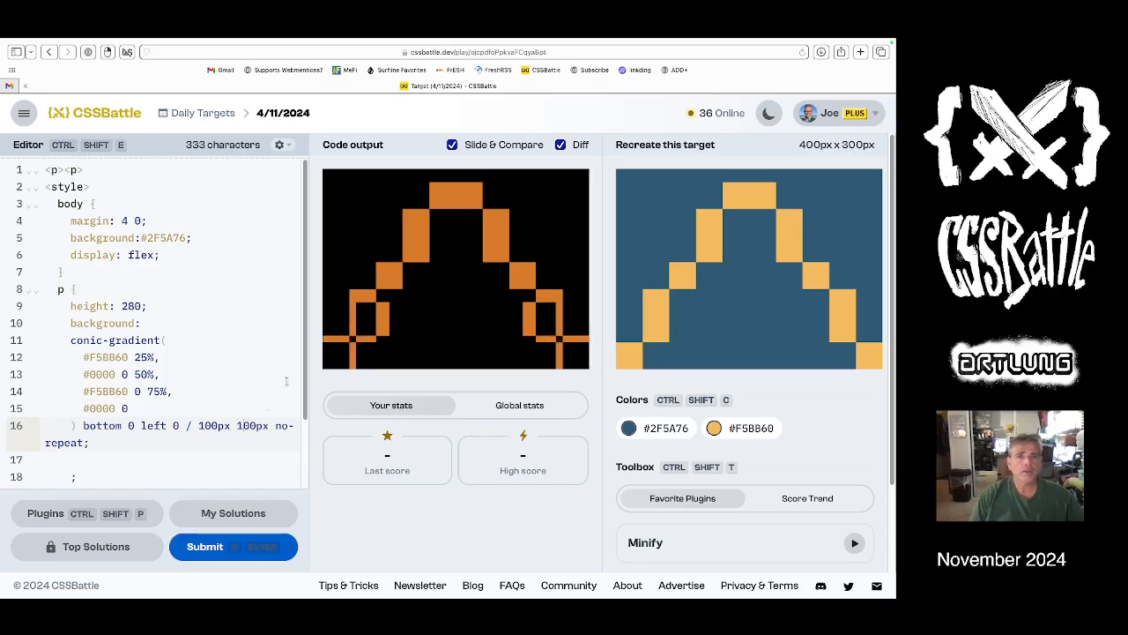
left_click(560, 145)
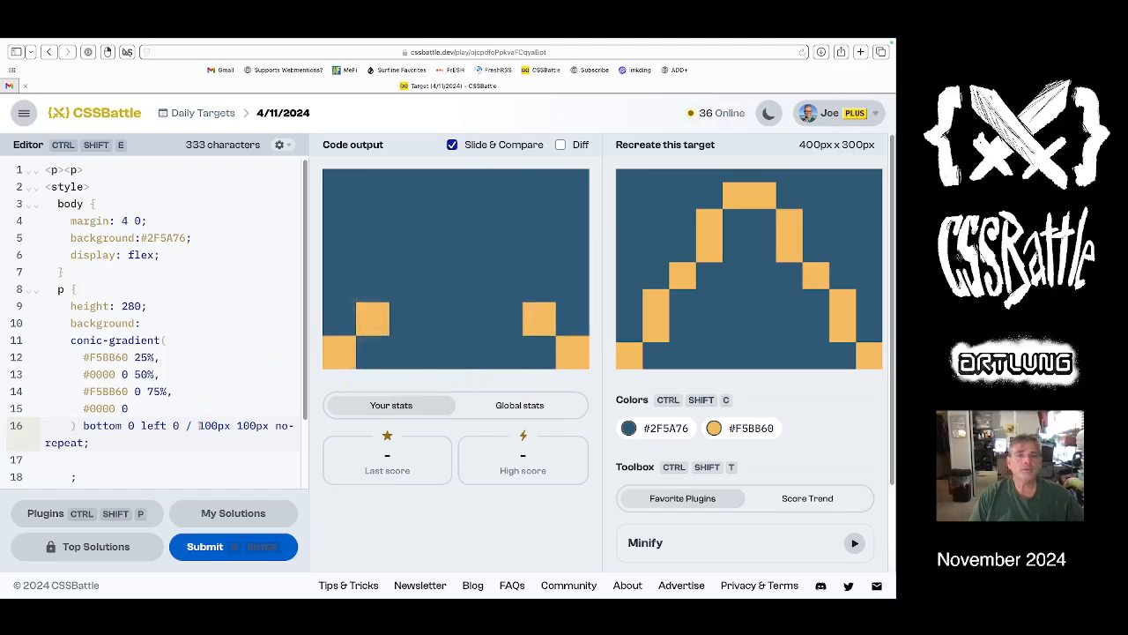
Set the gradient tile size to 80px 120px with the diff overlay on.
left_click(560, 144)
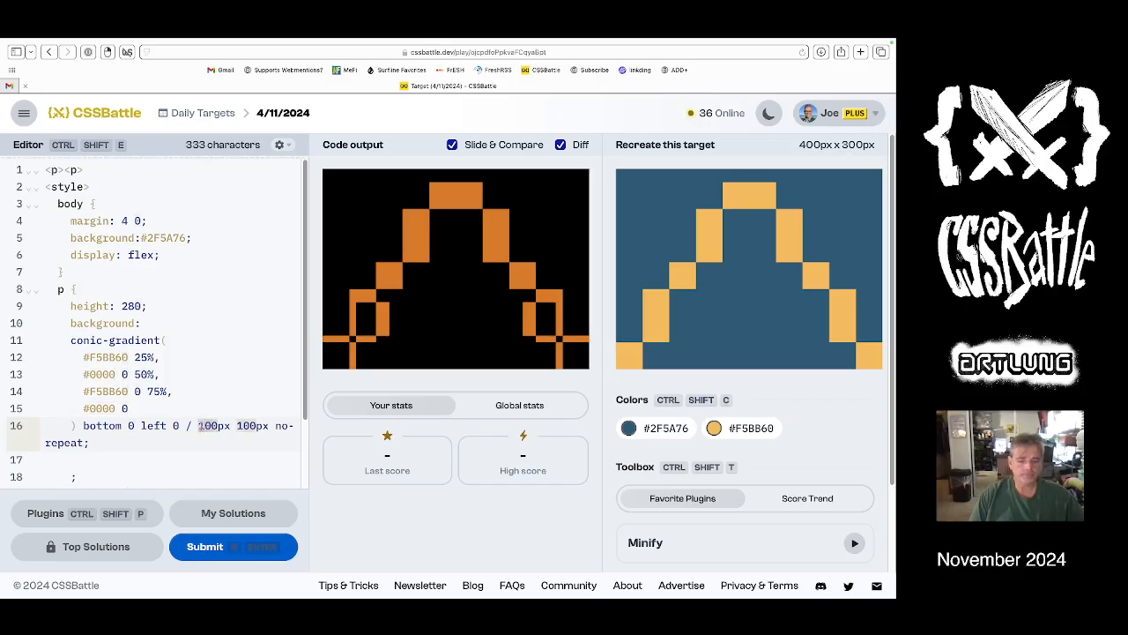
type("80")
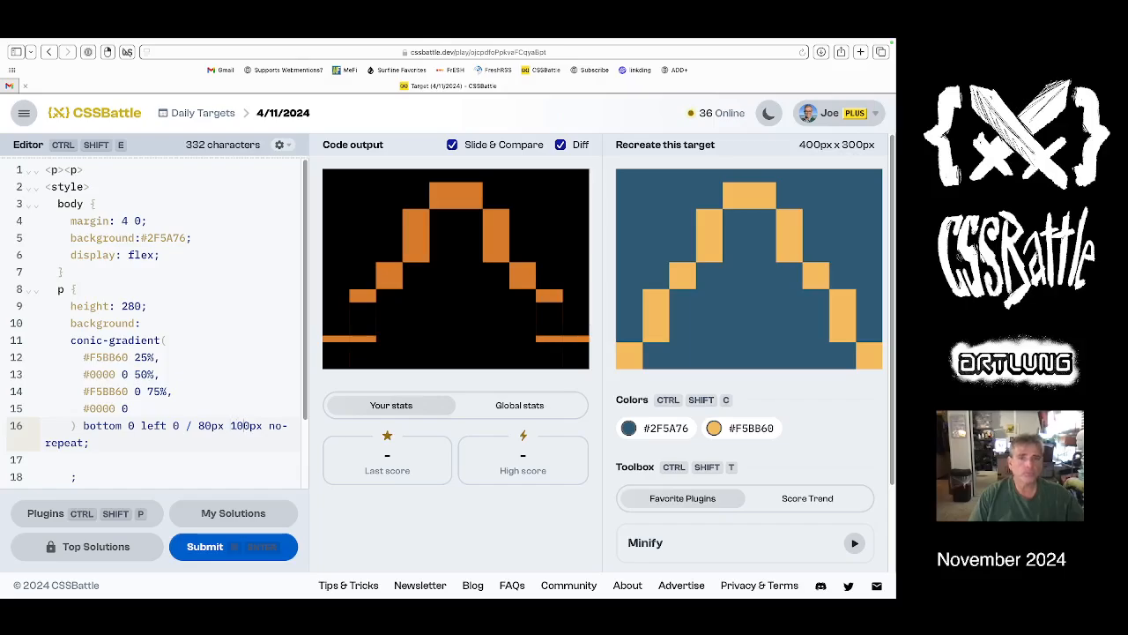
key("alt+Up")
key("alt+Up")
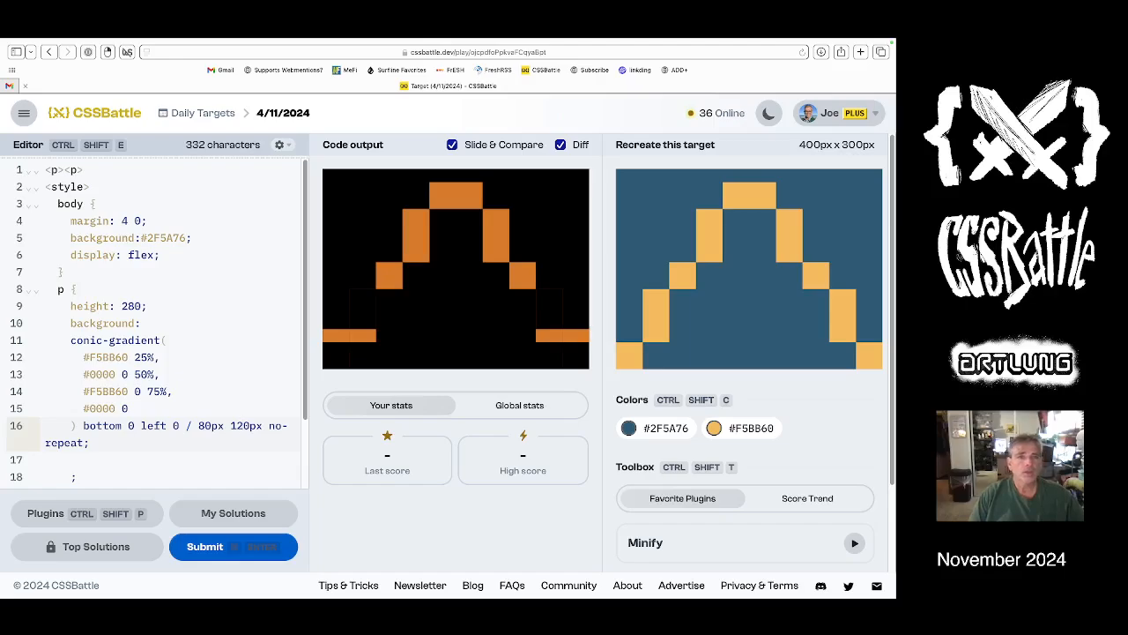
left_click(160, 359)
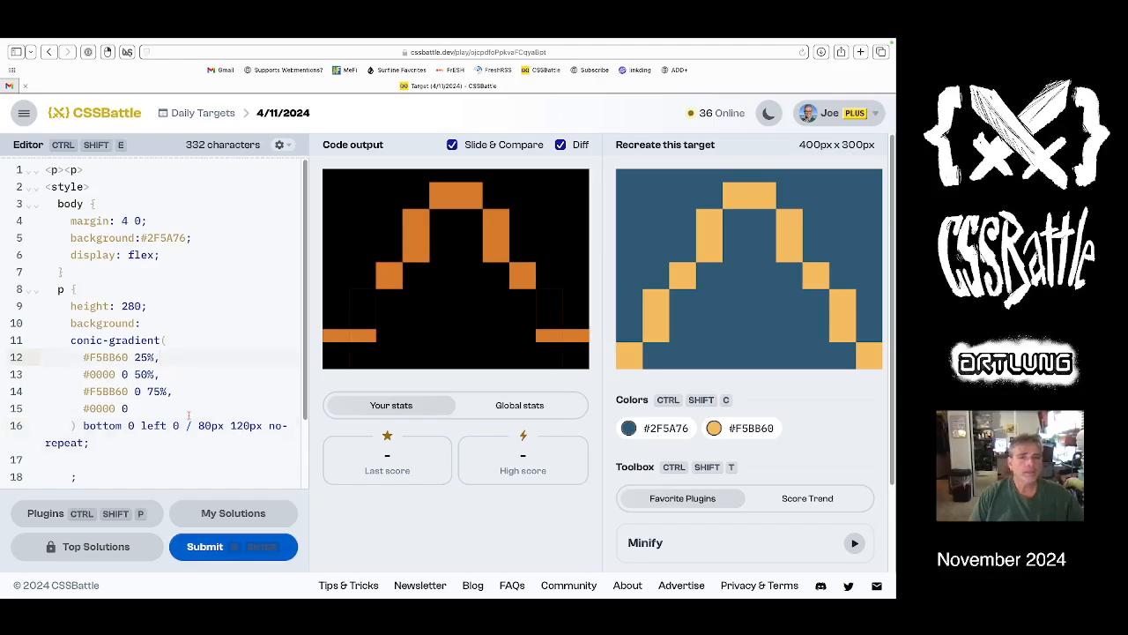
Place the conic gradient's centre at 50% 80px on its own line.
left_click(173, 341)
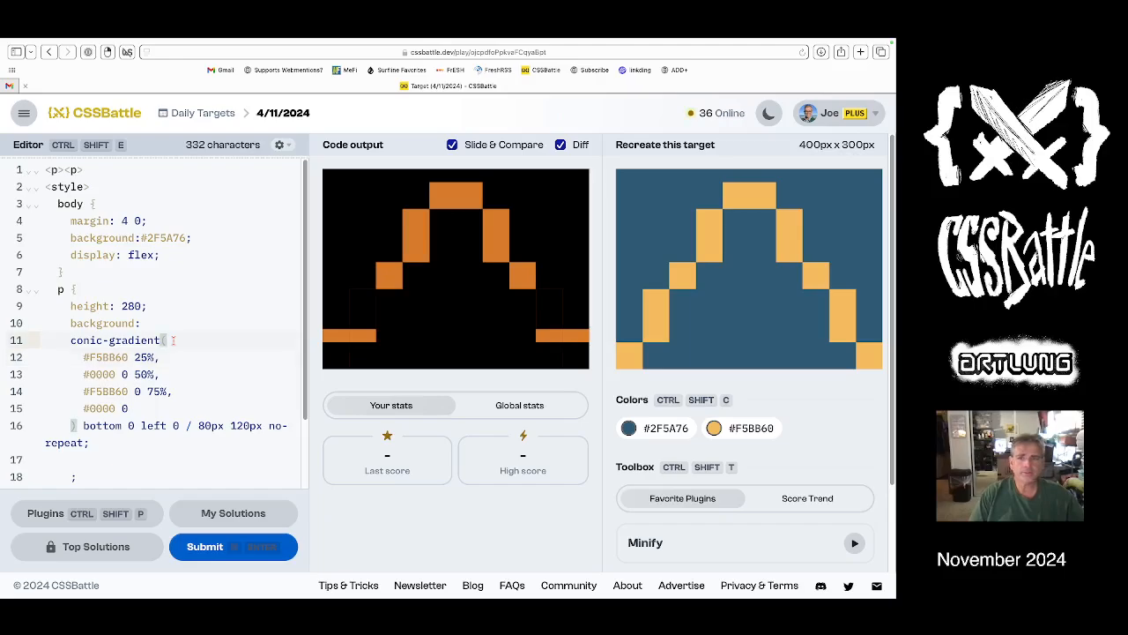
key("Return")
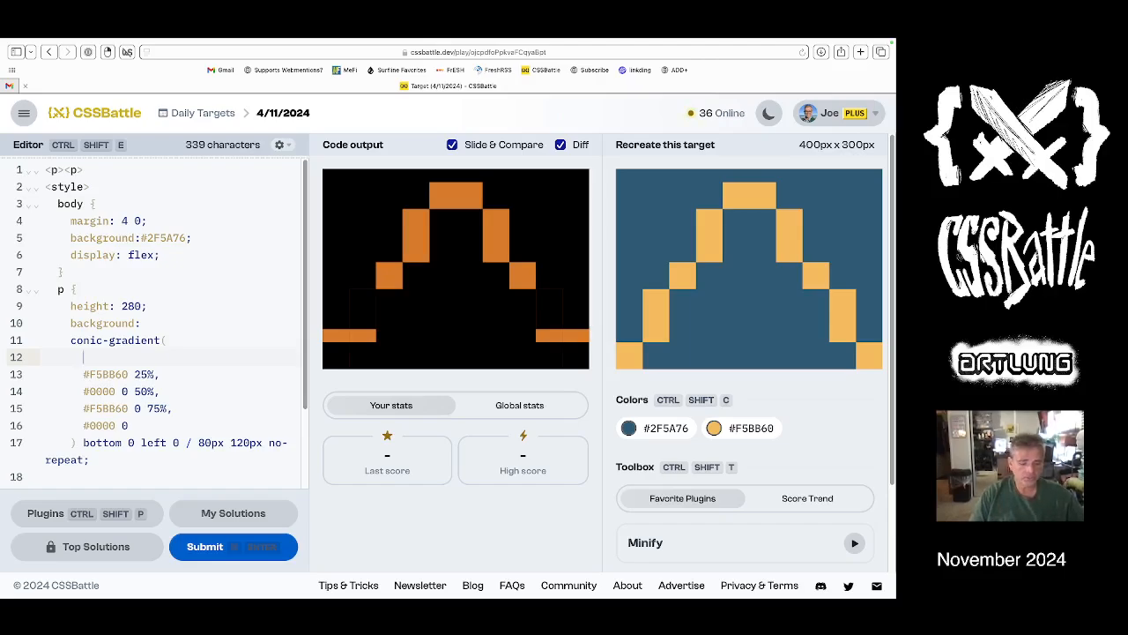
type("at ")
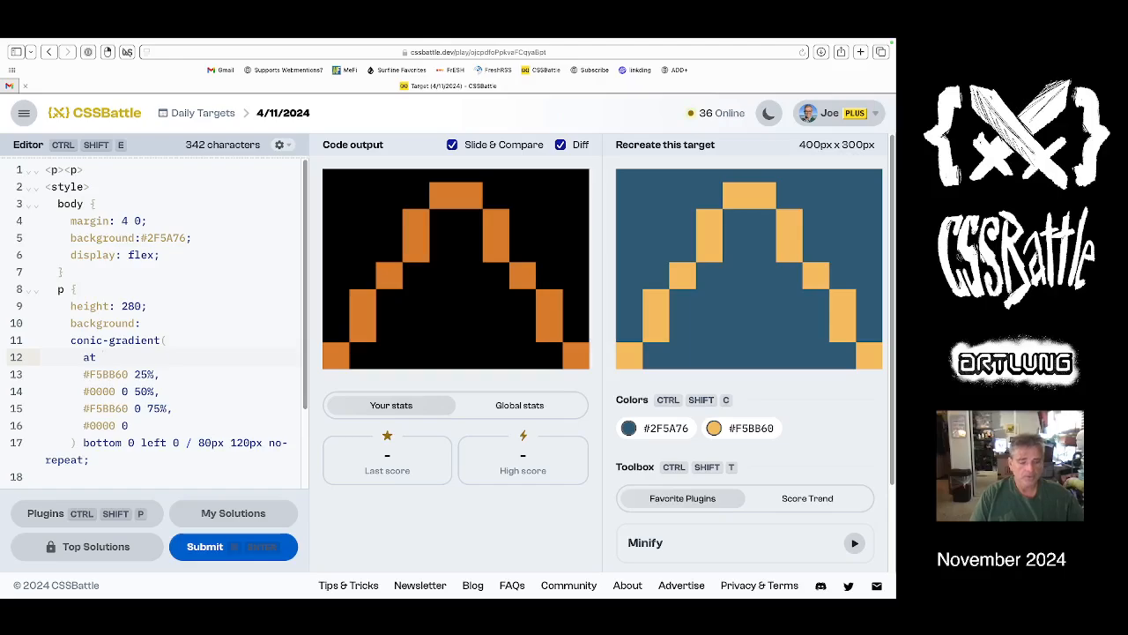
type("50% ")
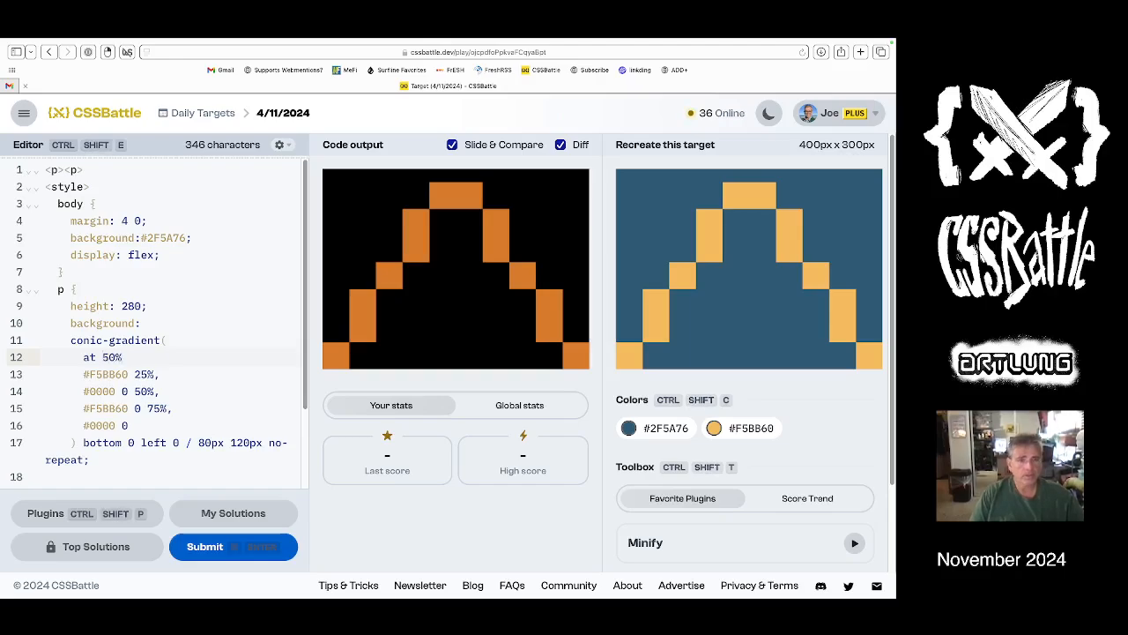
type("20px,")
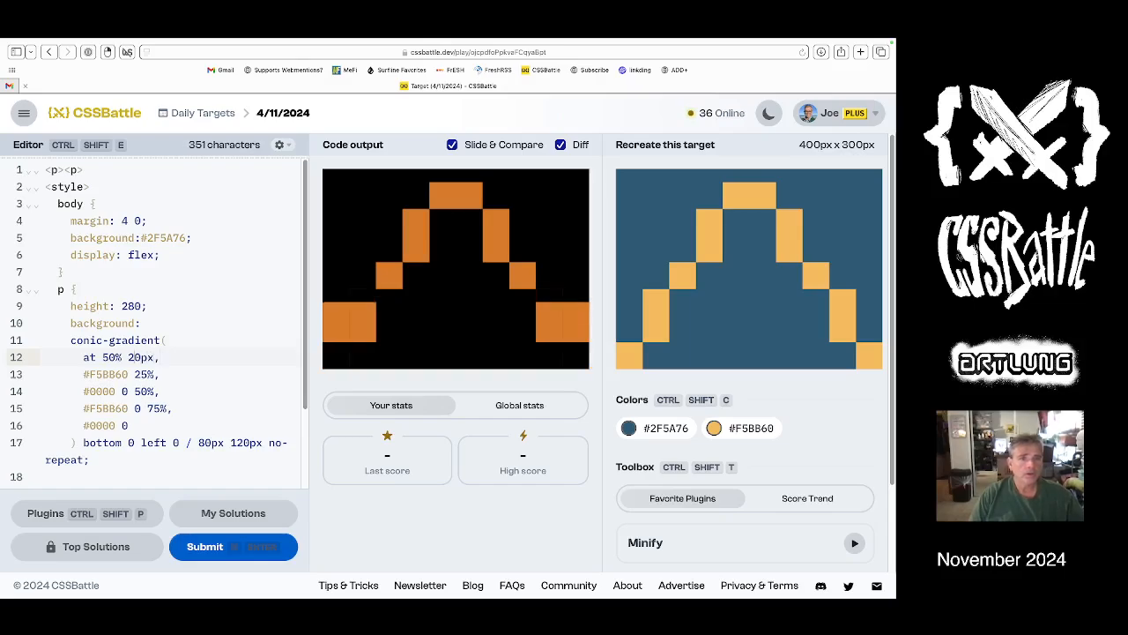
key("alt+Up")
key("alt+Up")
key("alt+Up")
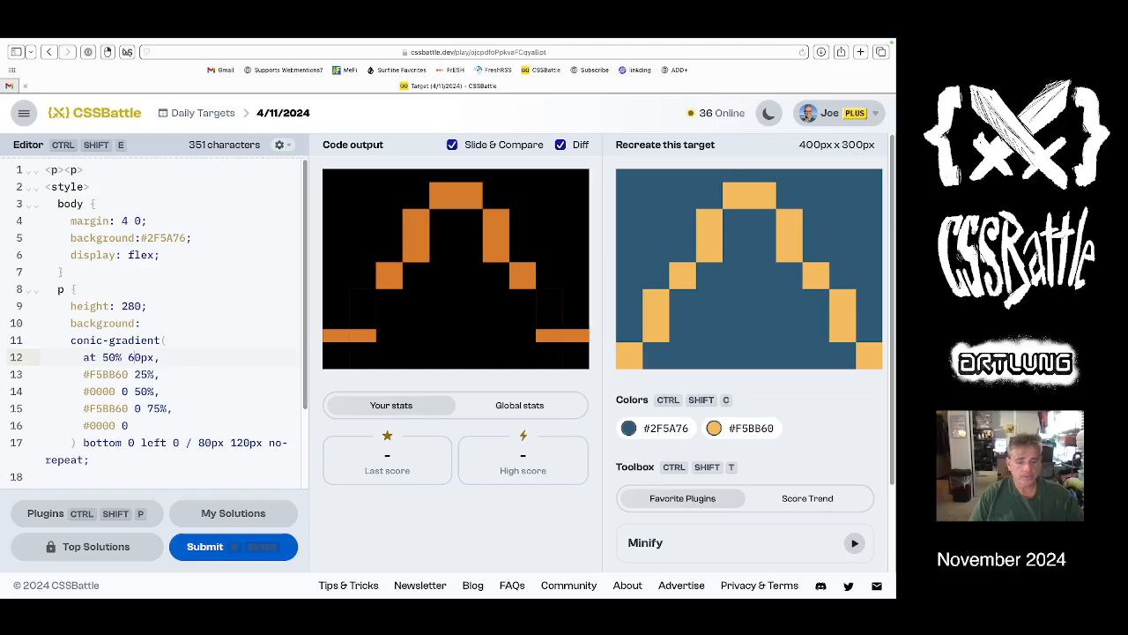
key("alt+Up")
key("alt+Up")
key("alt+Up")
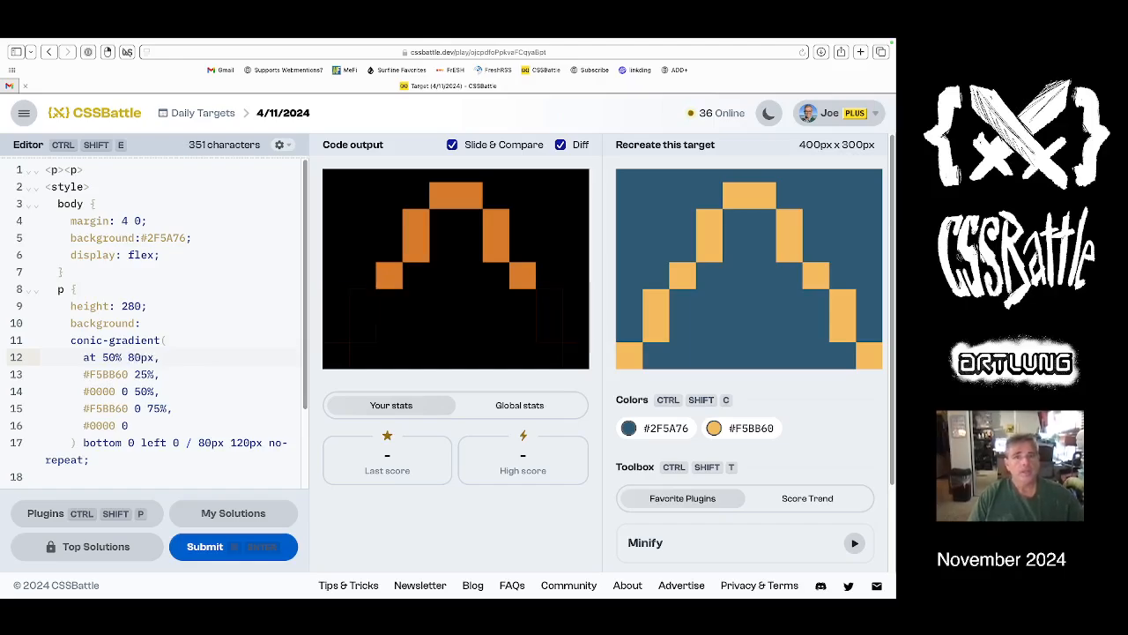
Flip the Diff view several times, then select ' no-repeat' on the background-size line for removal.
left_click(561, 144)
left_click(561, 144)
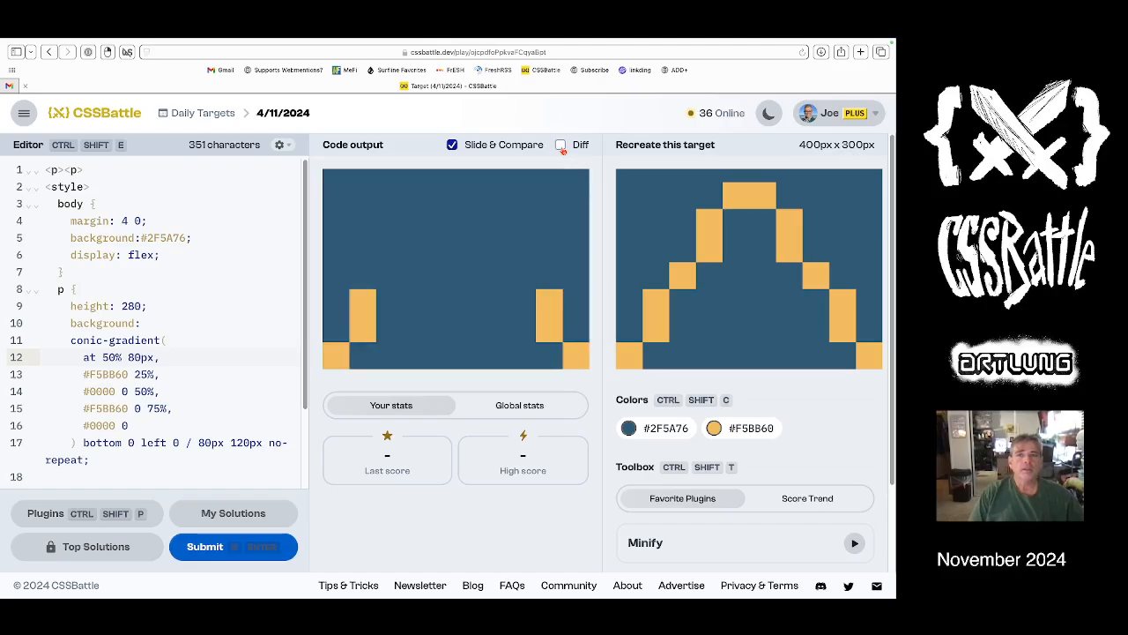
left_click(561, 144)
left_click(560, 145)
left_click(560, 145)
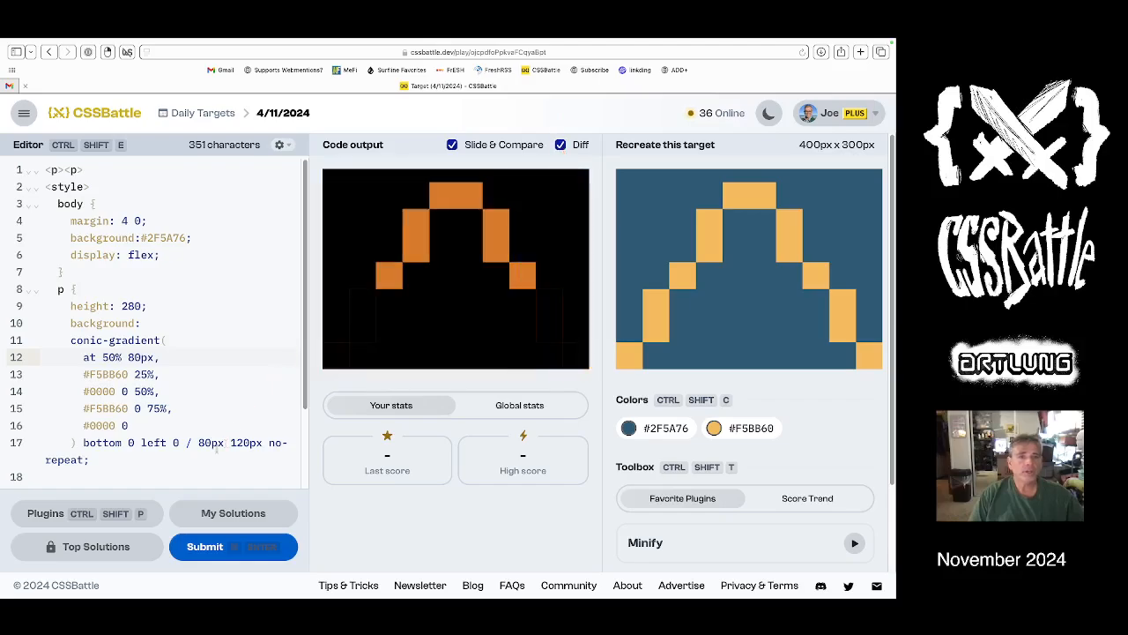
left_click(260, 442)
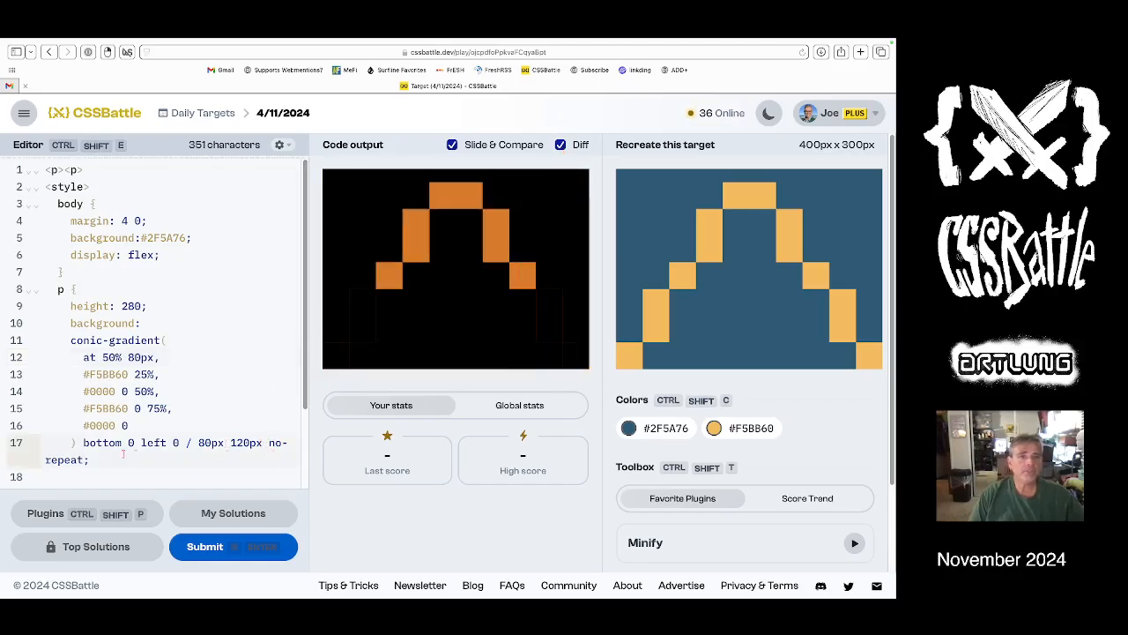
key("shift+End")
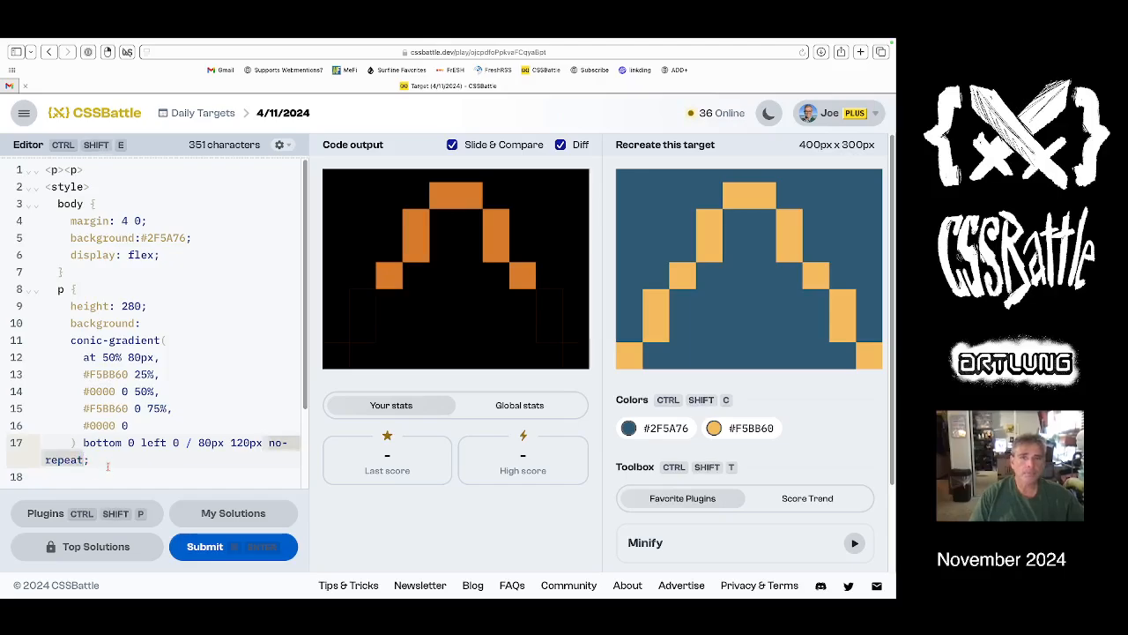
Delete ' no-repeat' so the gradient tiles across the canvas, checking it in normal and diff views.
key("BackSpace")
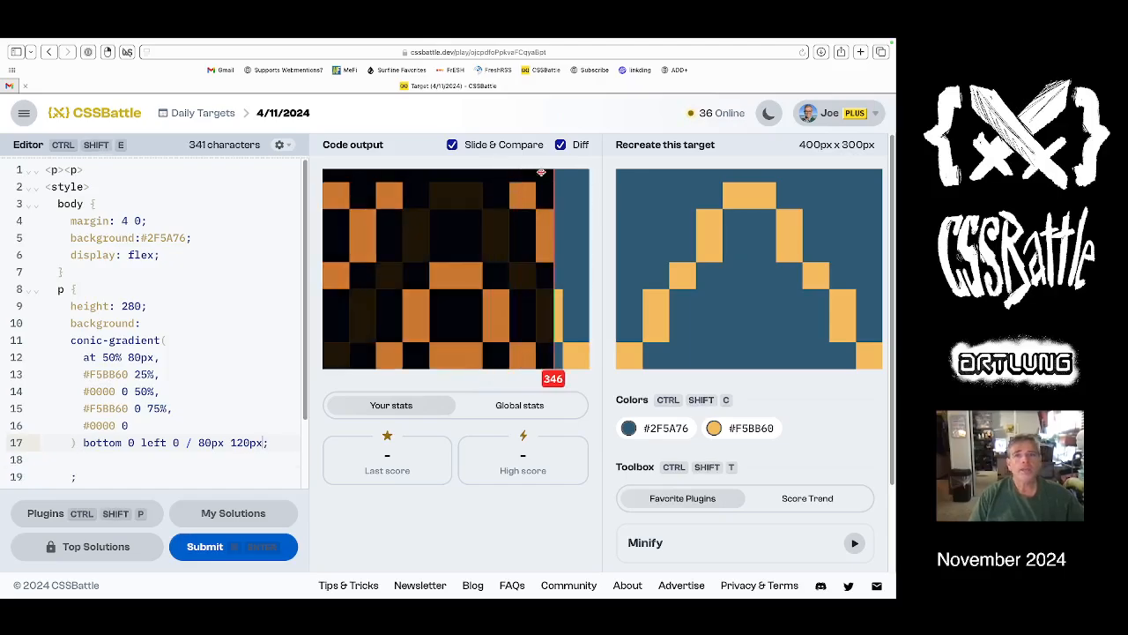
left_click(561, 145)
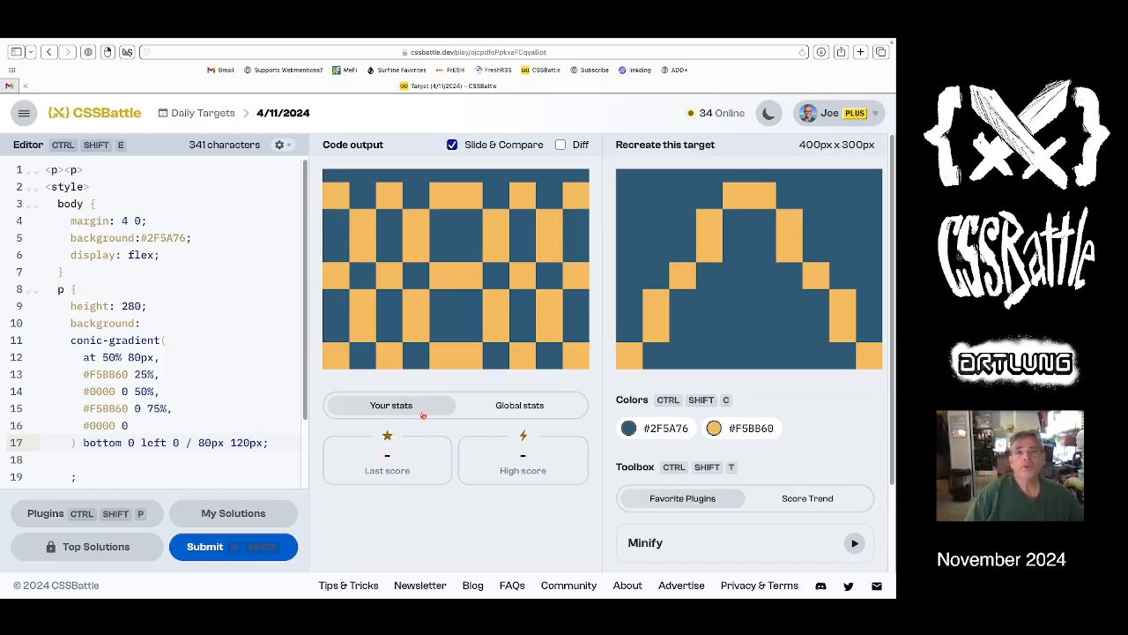
left_click(560, 145)
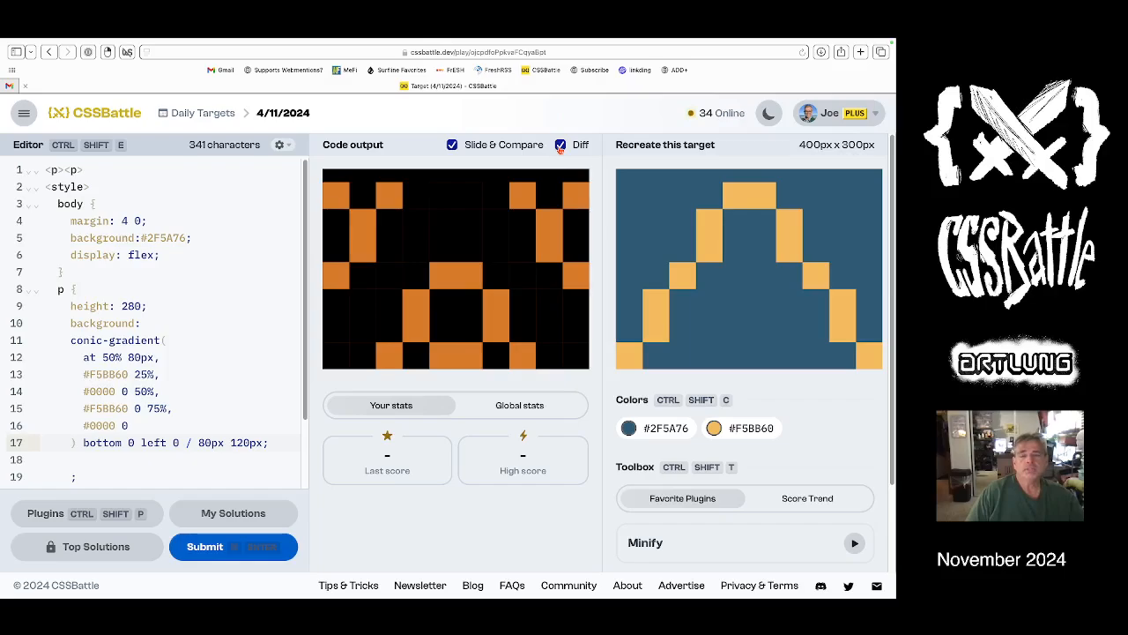
left_click(559, 146)
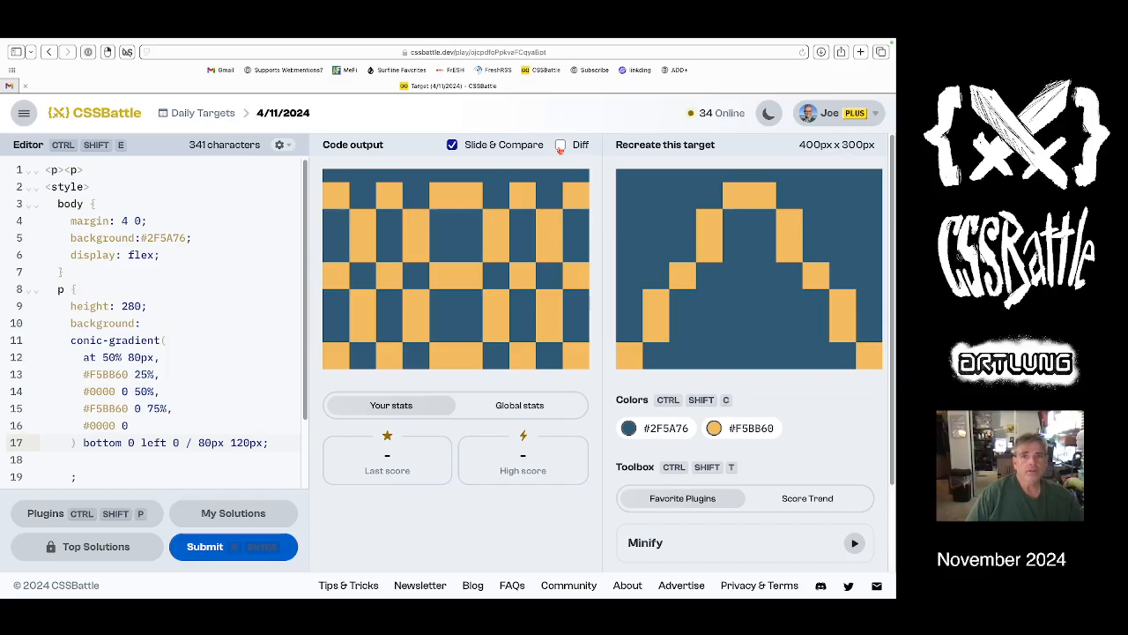
left_click(151, 323)
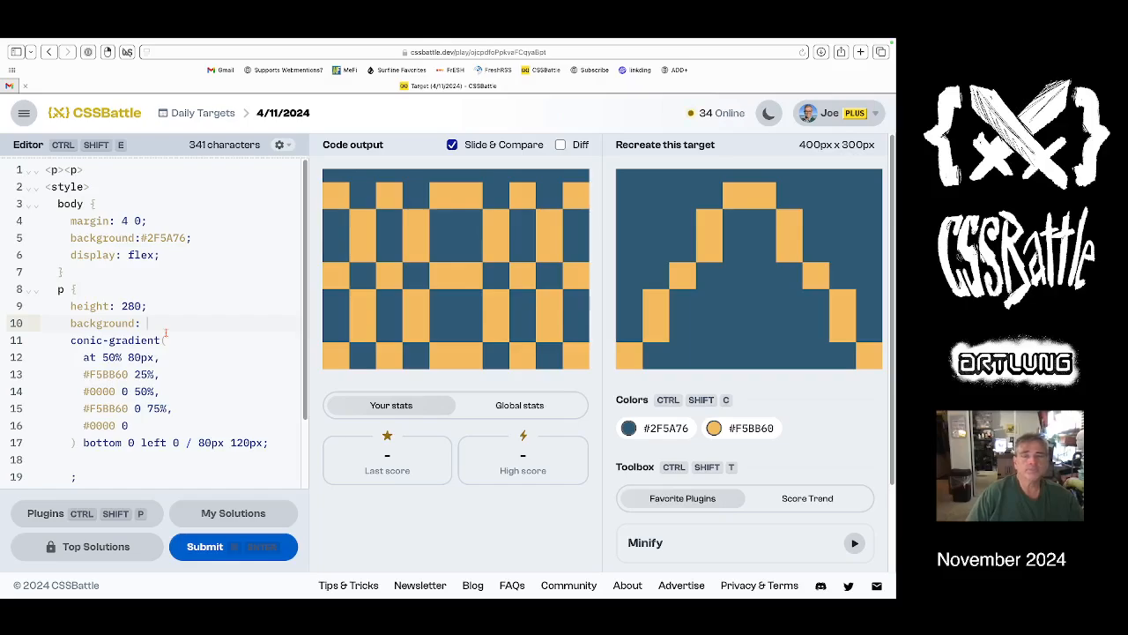
Start a new conic-gradient( ) layer above the existing one with its parentheses on separate lines.
key("Return")
key("Return")
key("Up")
type("`")
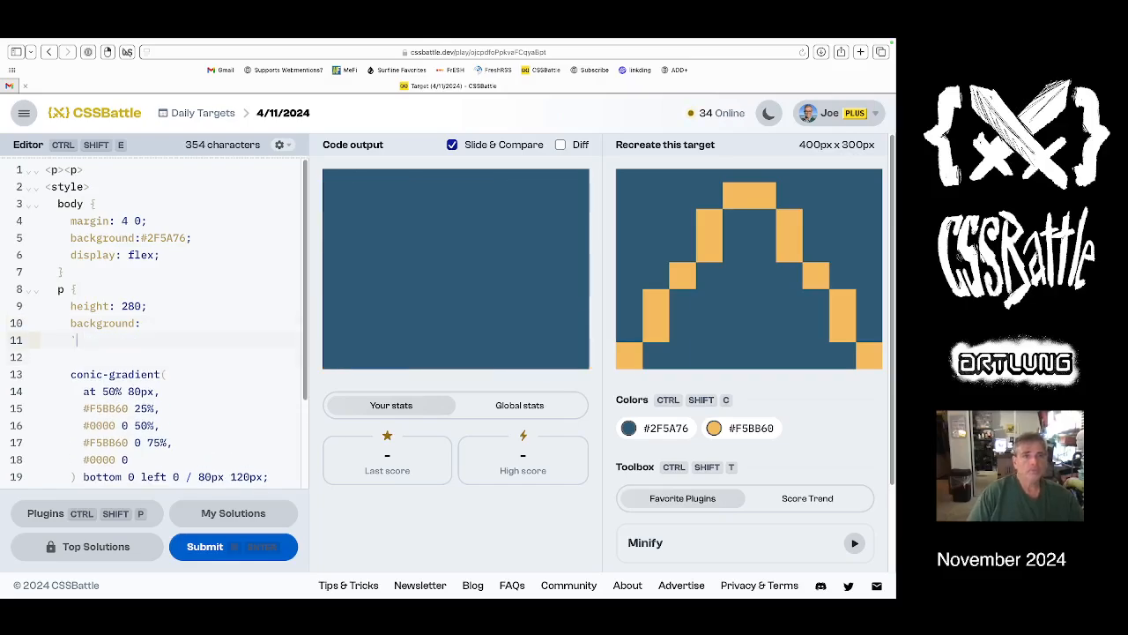
type("conic-gradient")
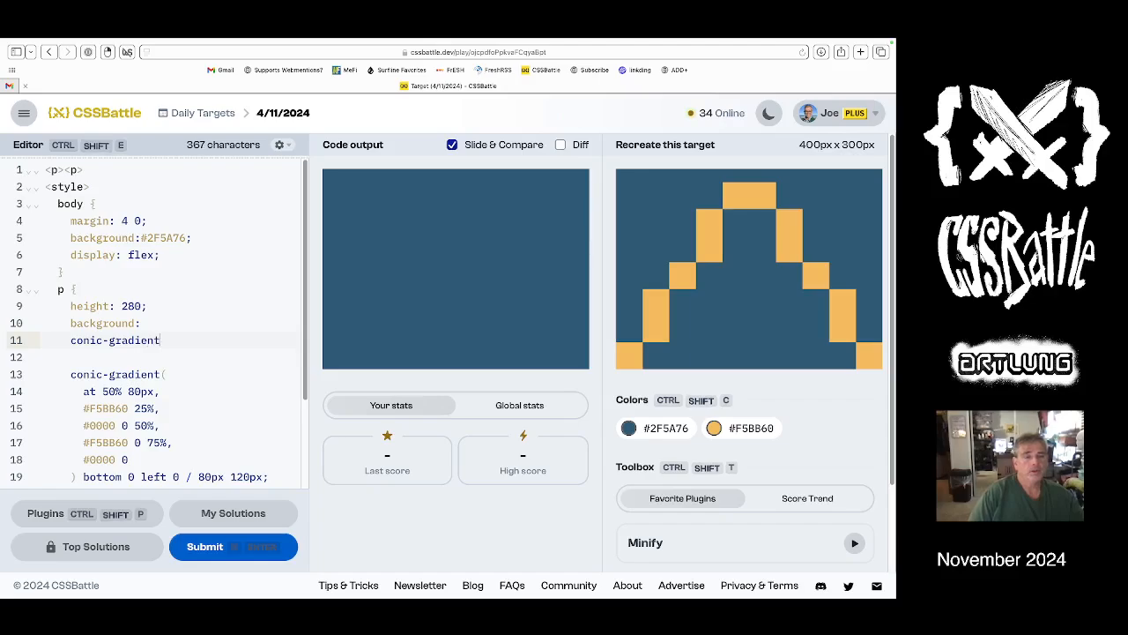
type("(")
key("Return")
key("Return")
type(",")
key("Up")
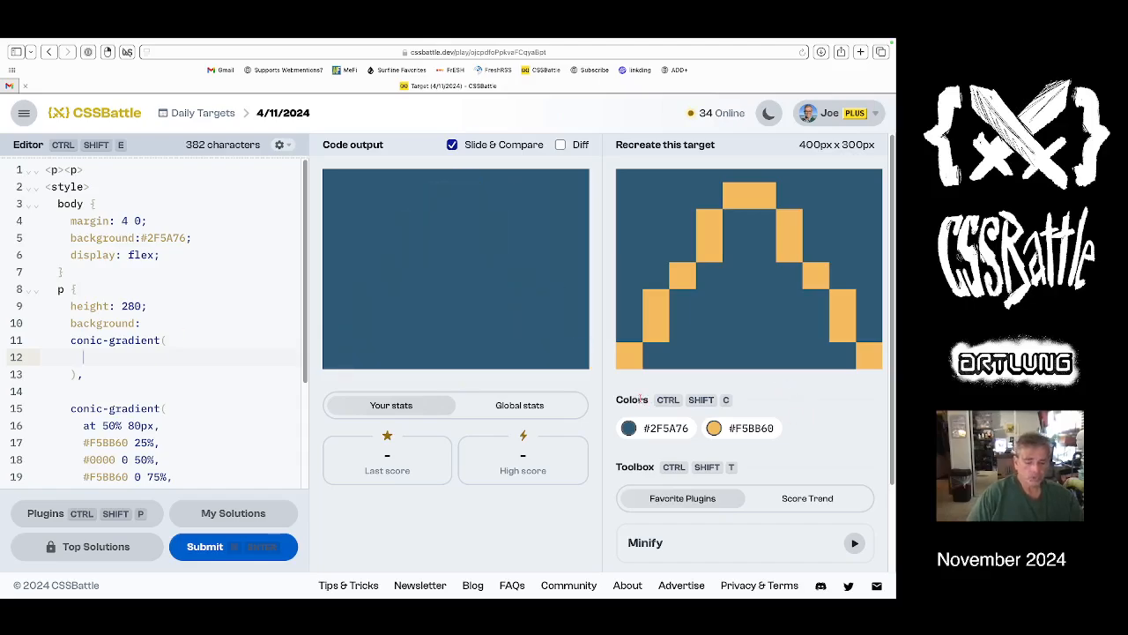
type("#0000")
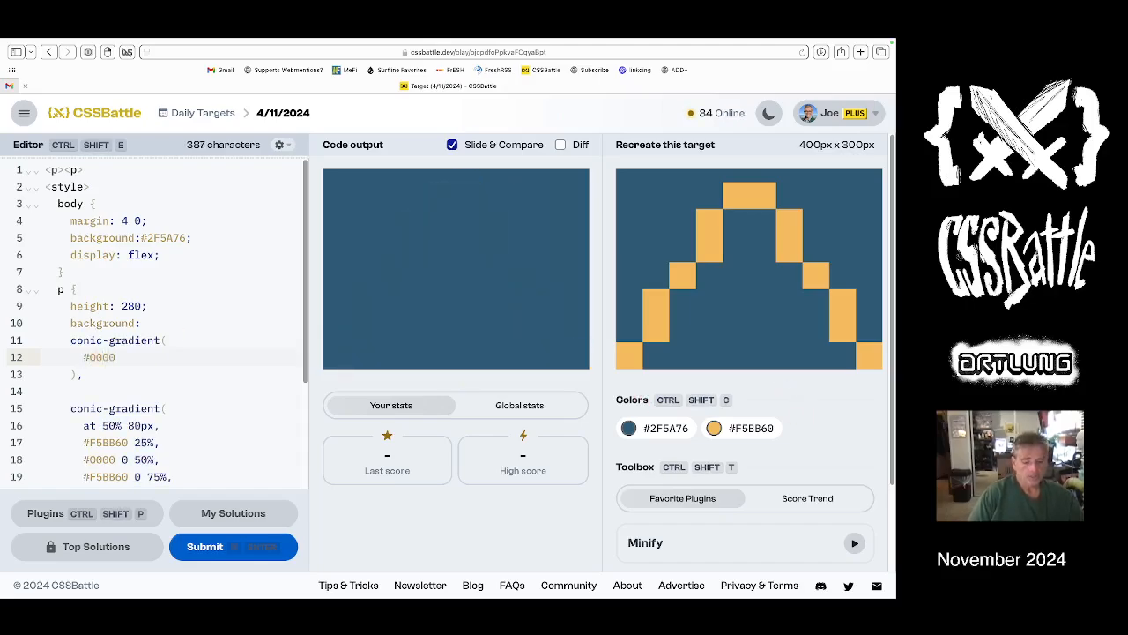
type(" 25%,")
Fill it with alternating #0000 and #2F5A76 stops at 25%, 50% and 75%, then compare against the target.
key("Return")
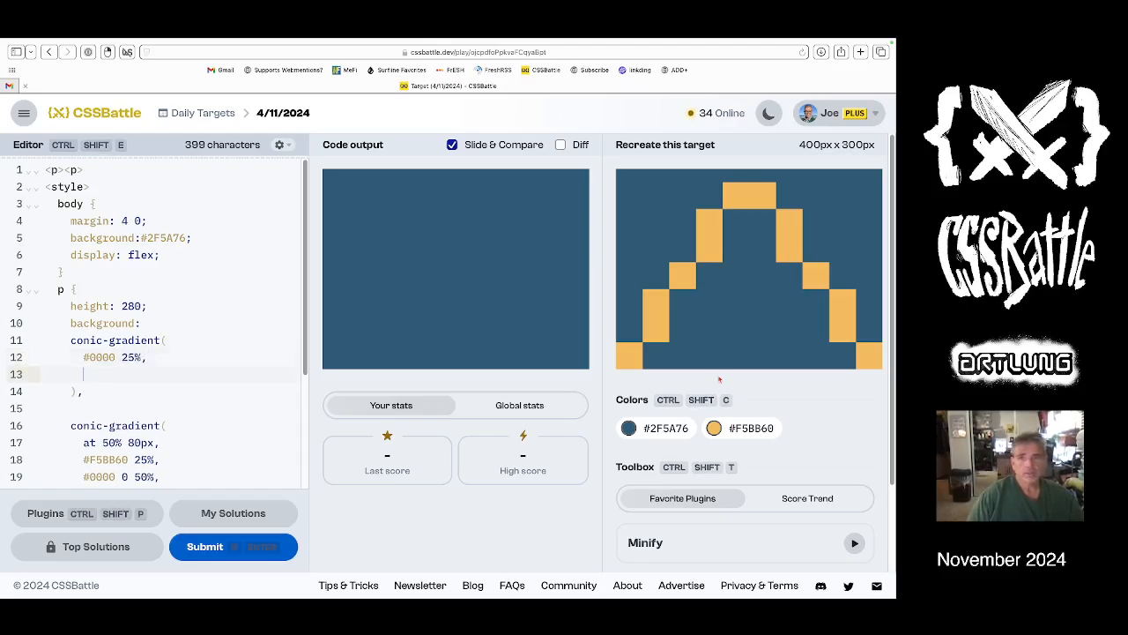
left_click(628, 427)
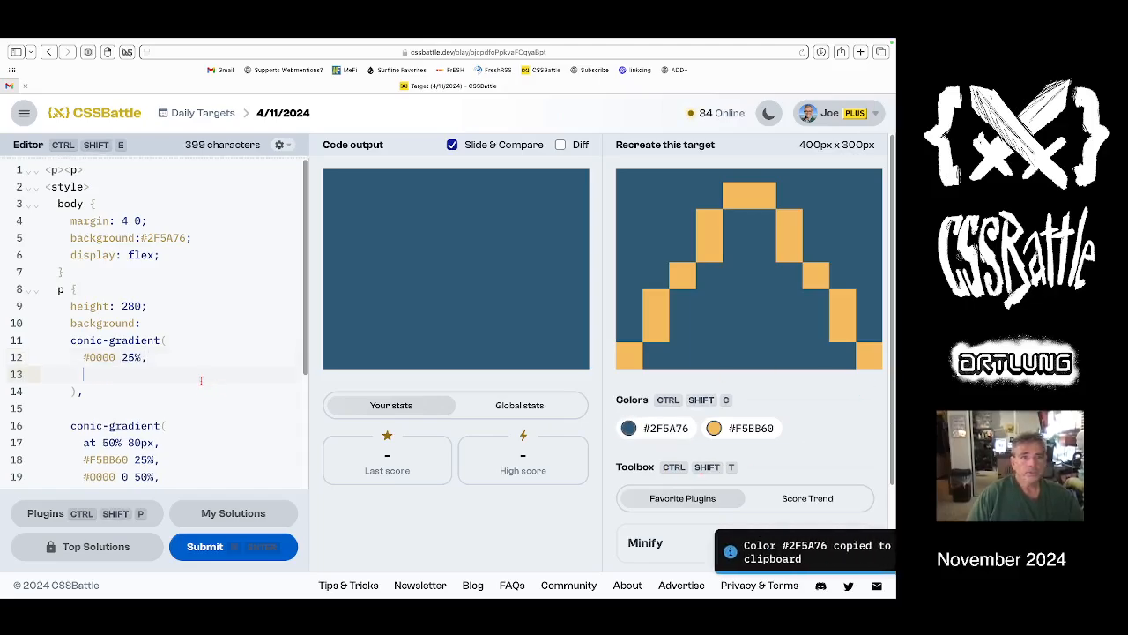
key("ctrl+v")
type("0 ")
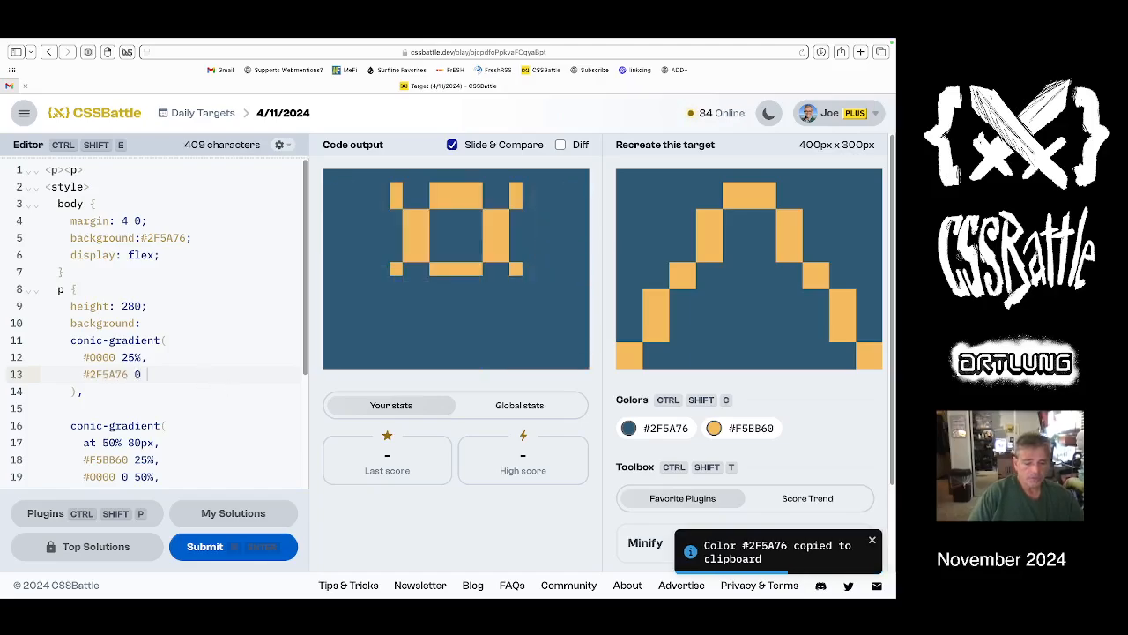
type("50%,")
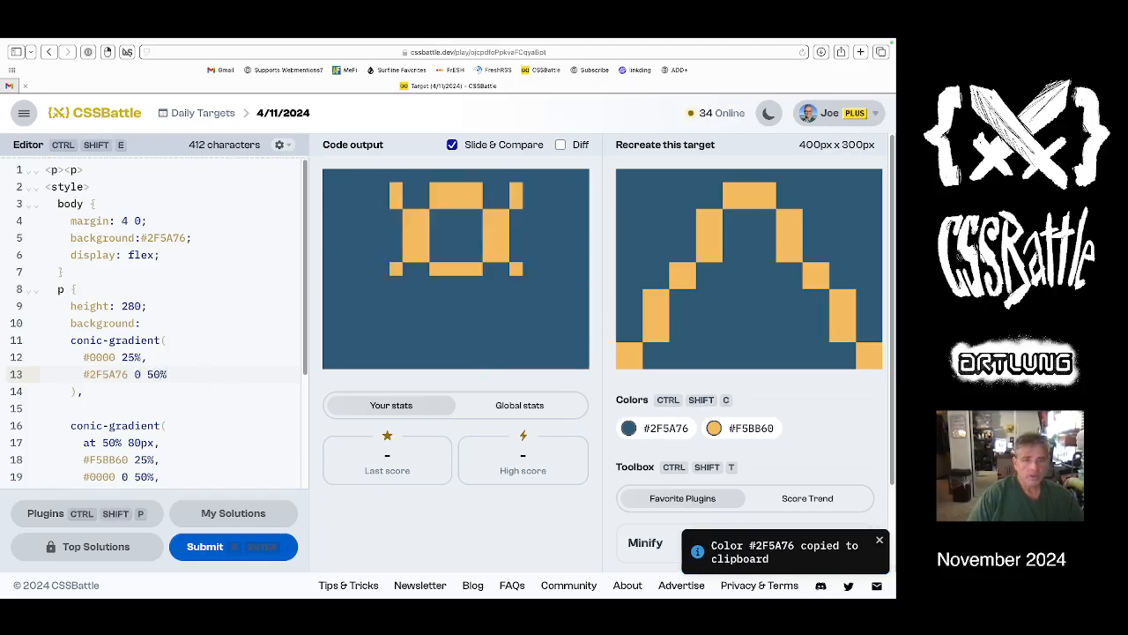
key("Return")
type("#0000 0 75")
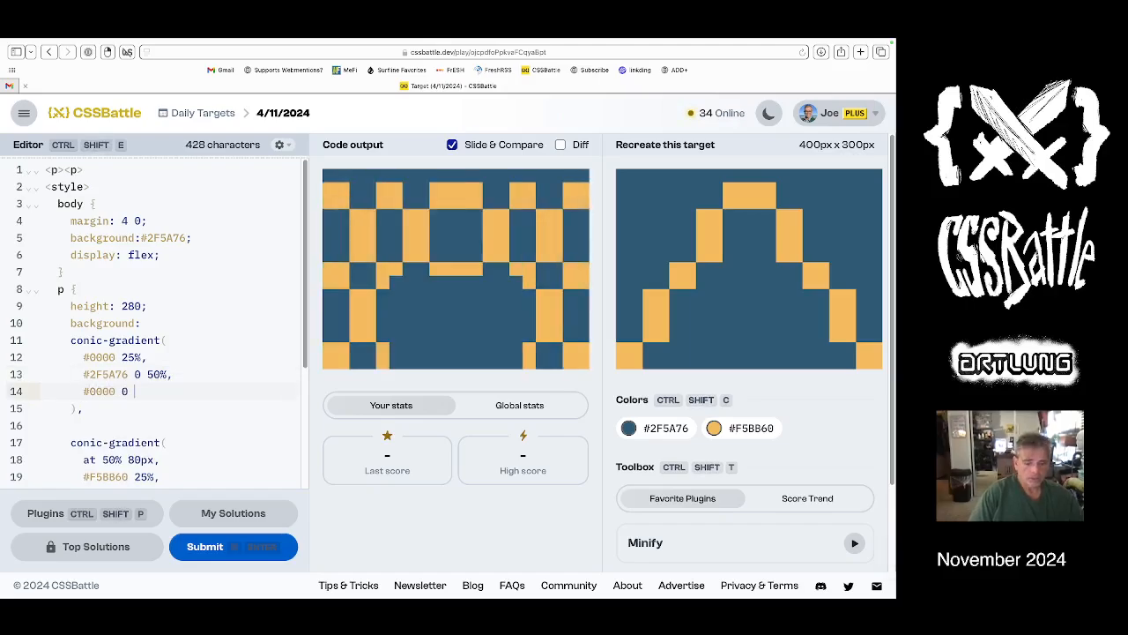
type("%,")
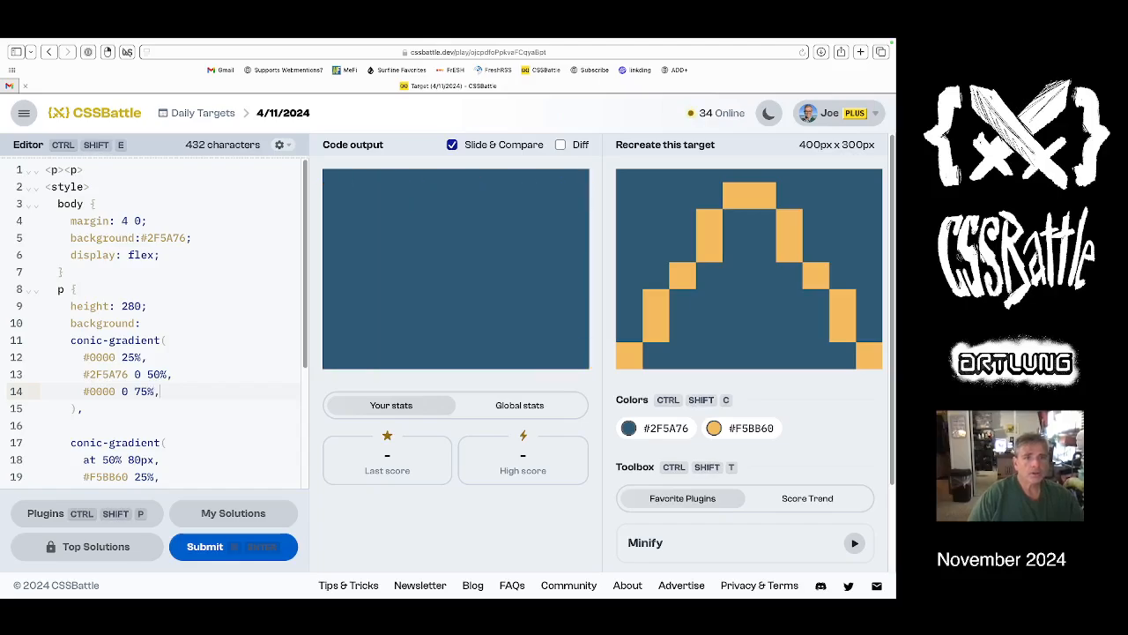
key("Return")
type("#2F5A76")
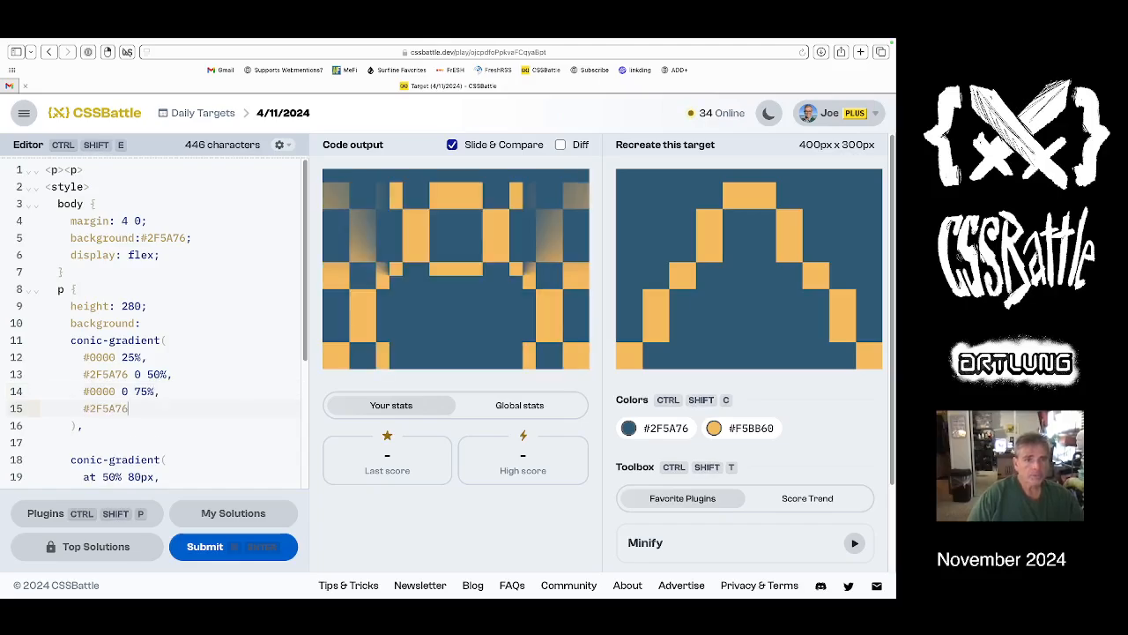
type(" 0")
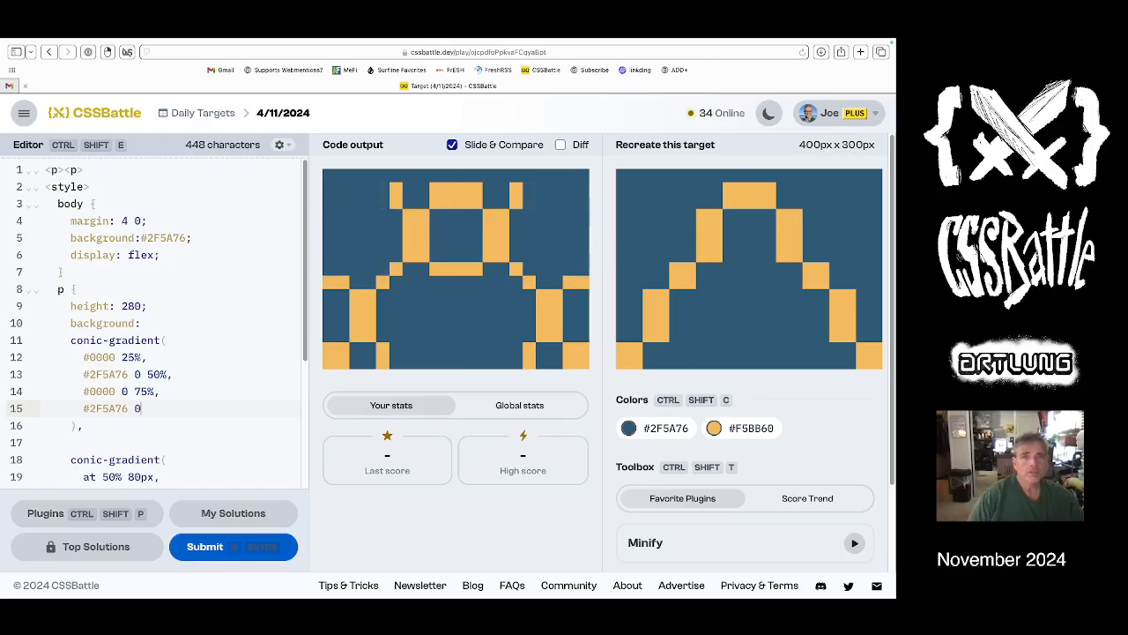
left_click(560, 145)
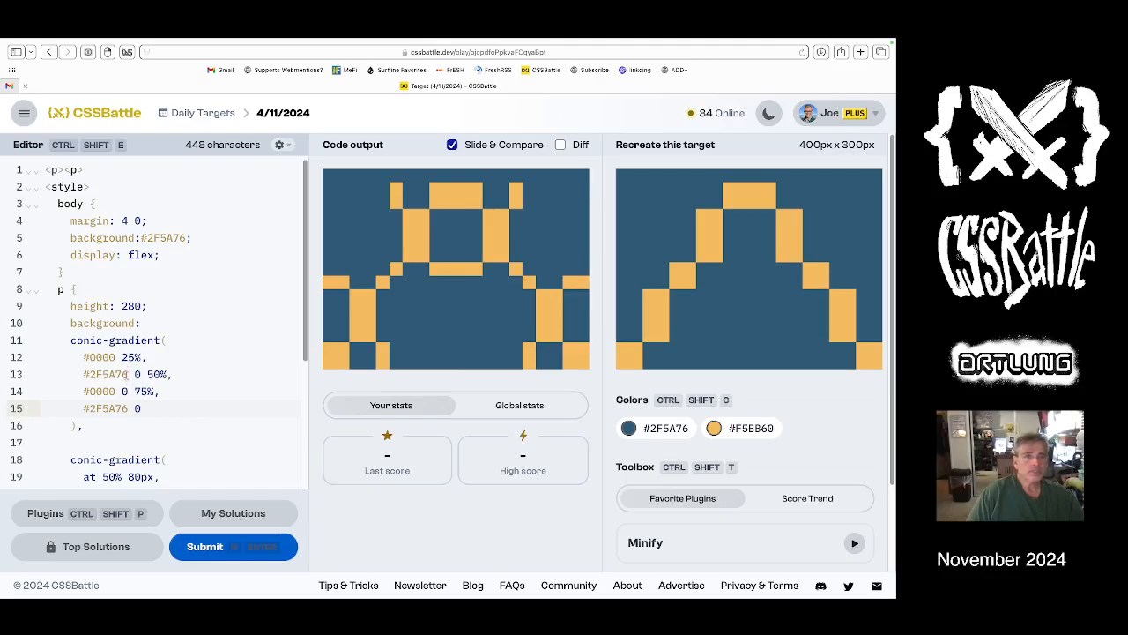
Replace #2F5A76 with red on lines 13 and 15 of the first gradient.
key("ctrl+d")
type("re")
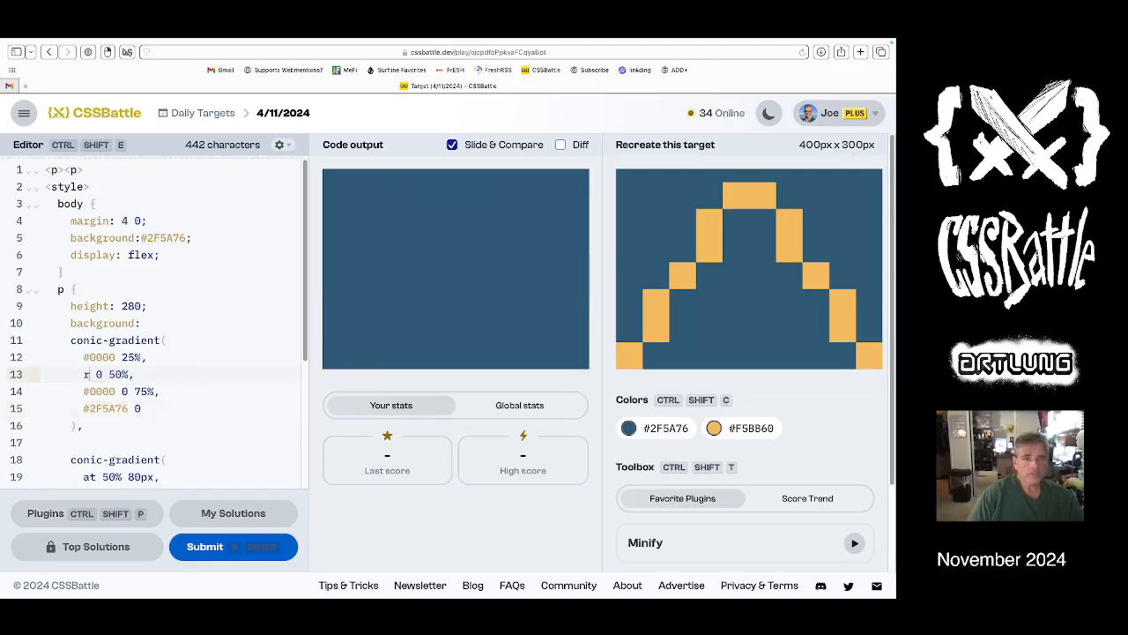
type("d")
key("Escape")
key("Down")
key("Down")
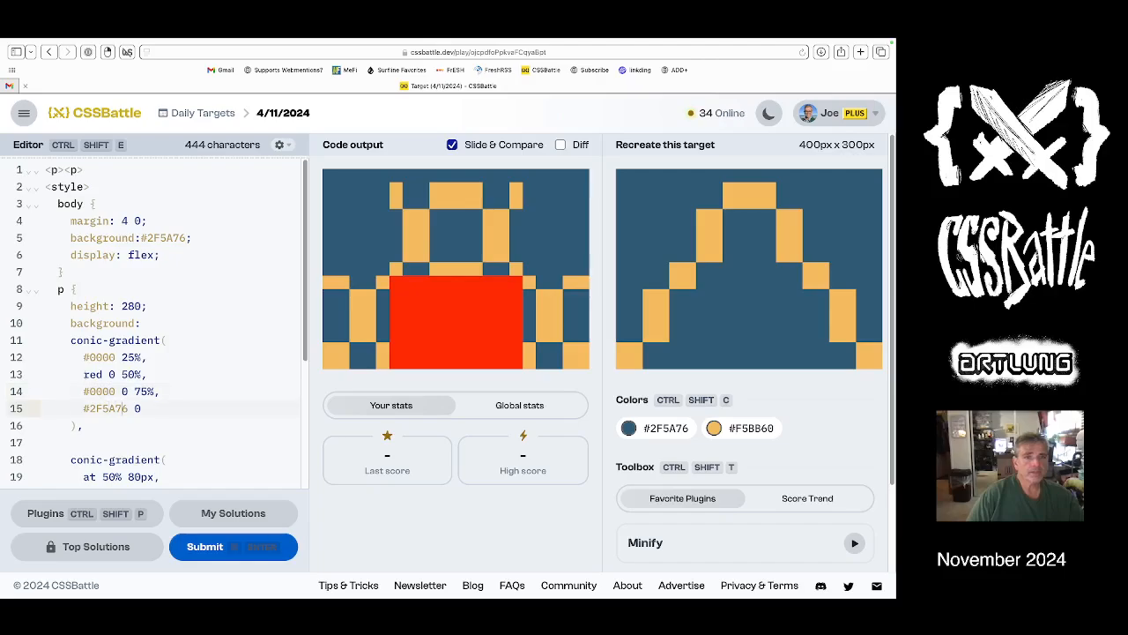
key("shift+Left")
key("shift+Left")
key("shift+Left")
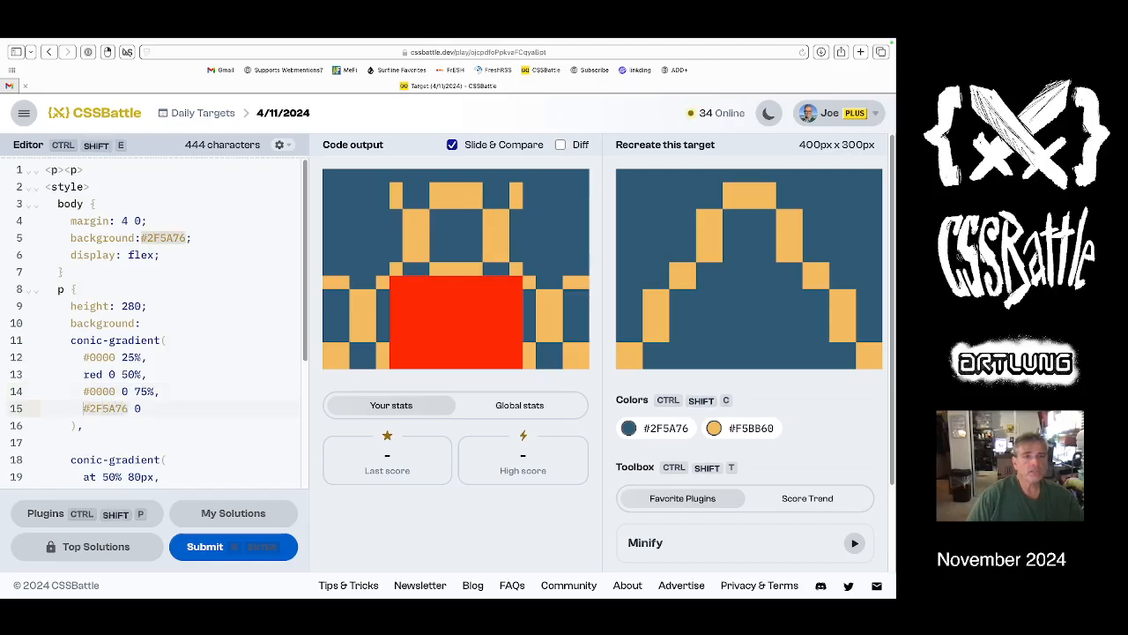
type("red")
key("Escape")
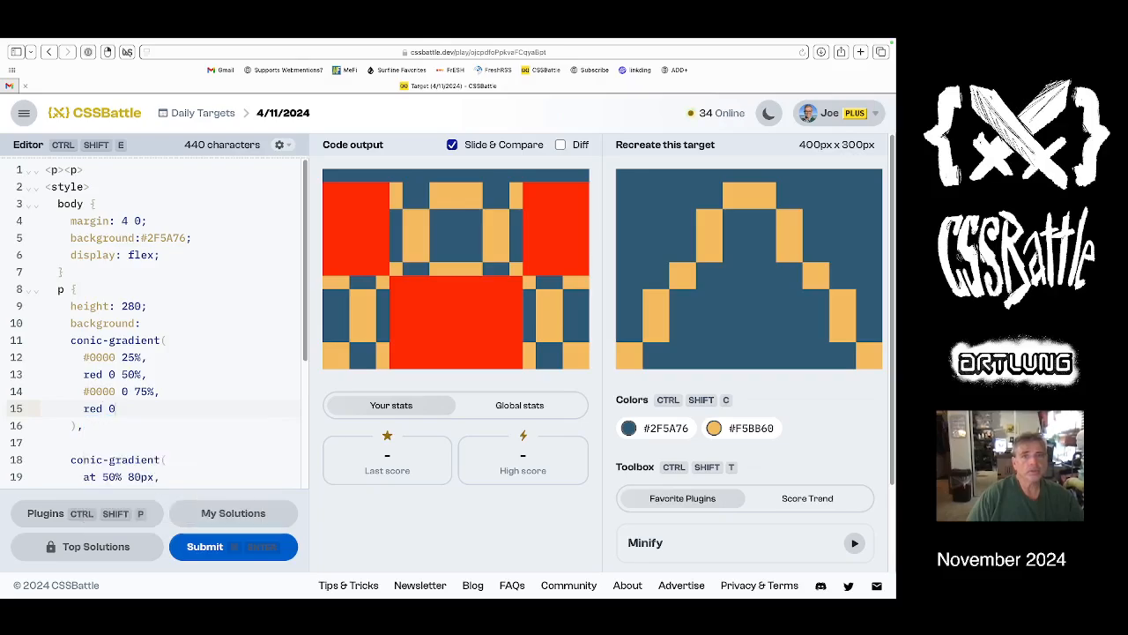
key("Down")
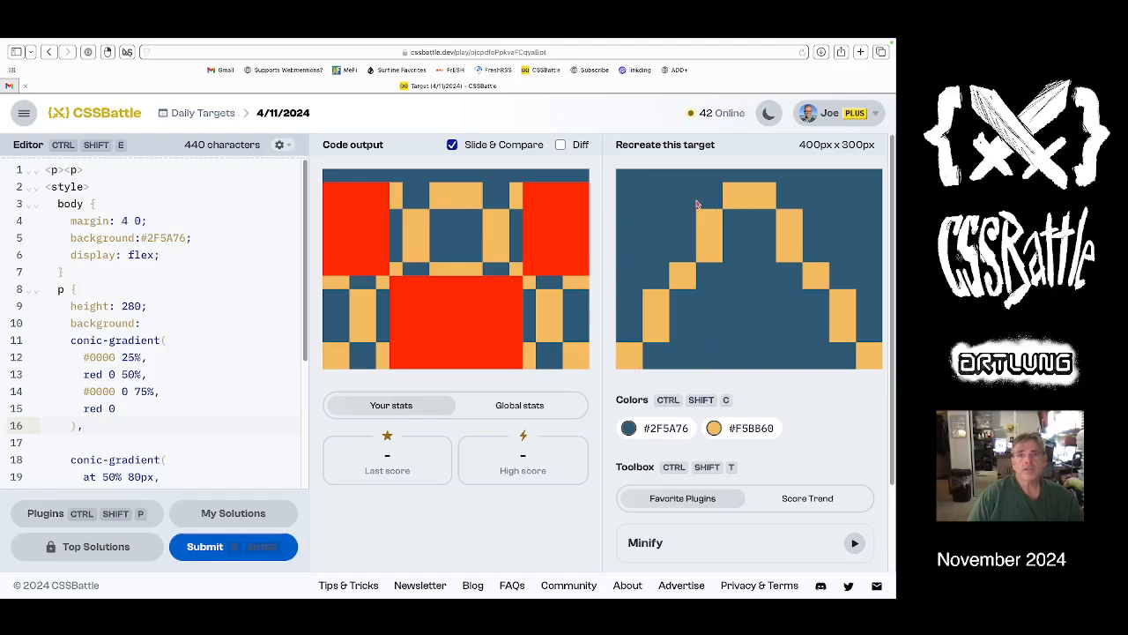
scroll(230, 391, "down", 5)
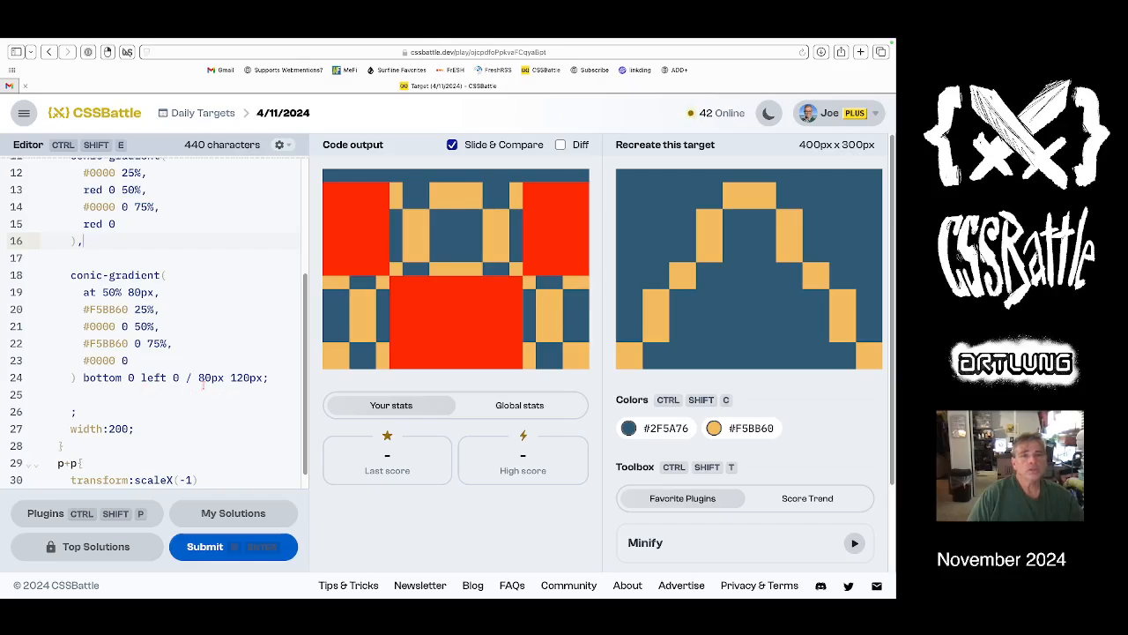
Give the red gradient position 0 40px and tile size 160px 240px, then copy the #2F5A76 swatch.
key("BackSpace")
type("0 ,")
type("0 0")
type("/")
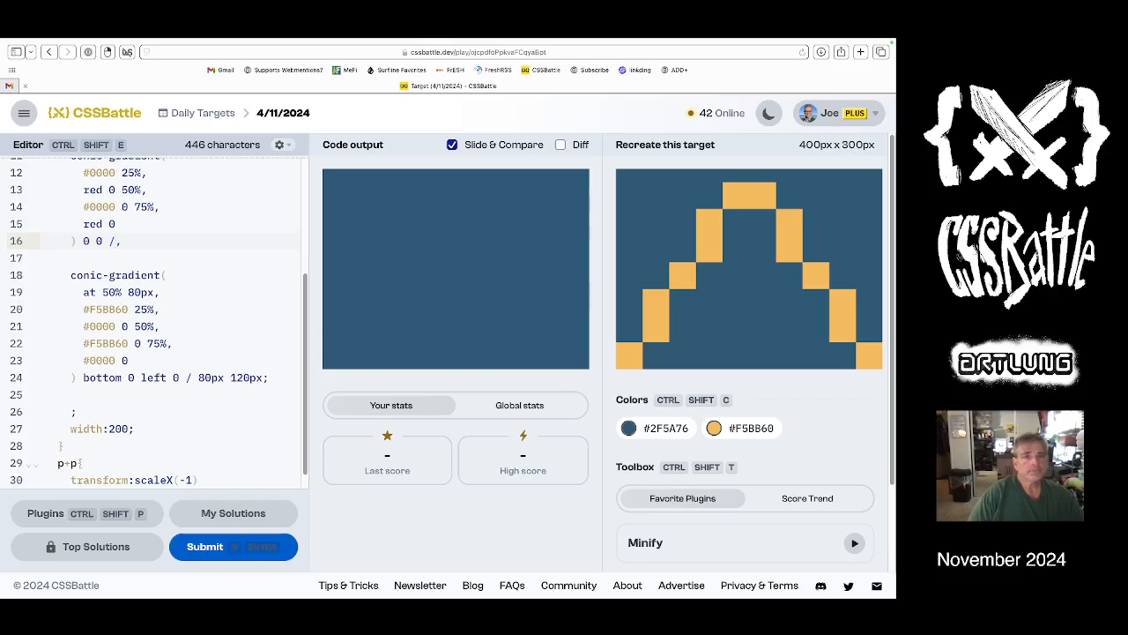
type(" 160px")
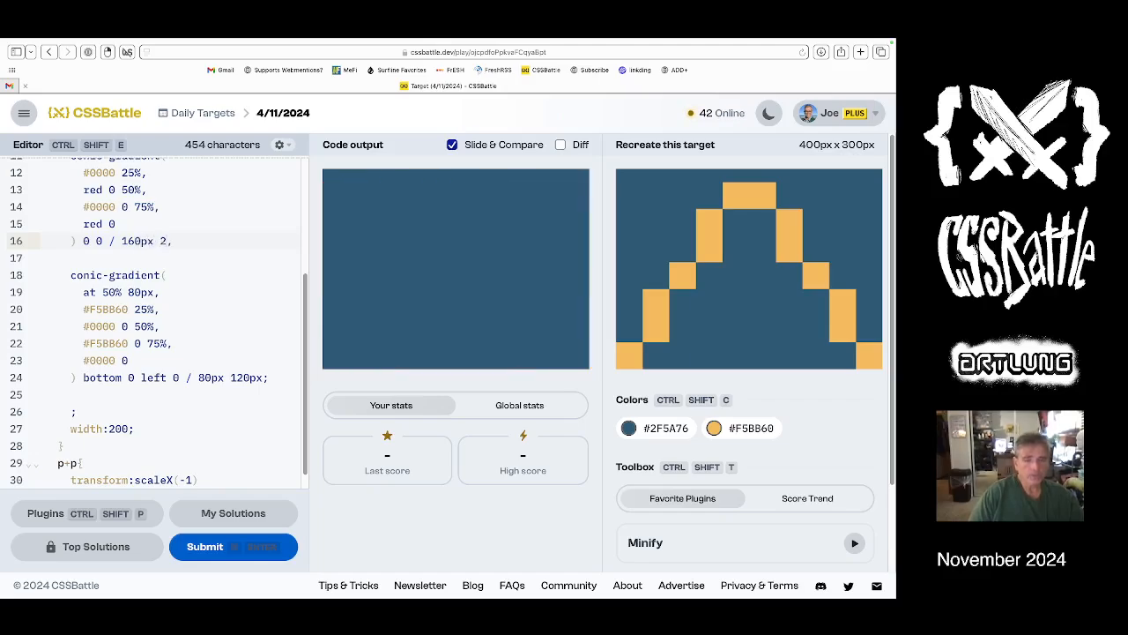
type(" 240px")
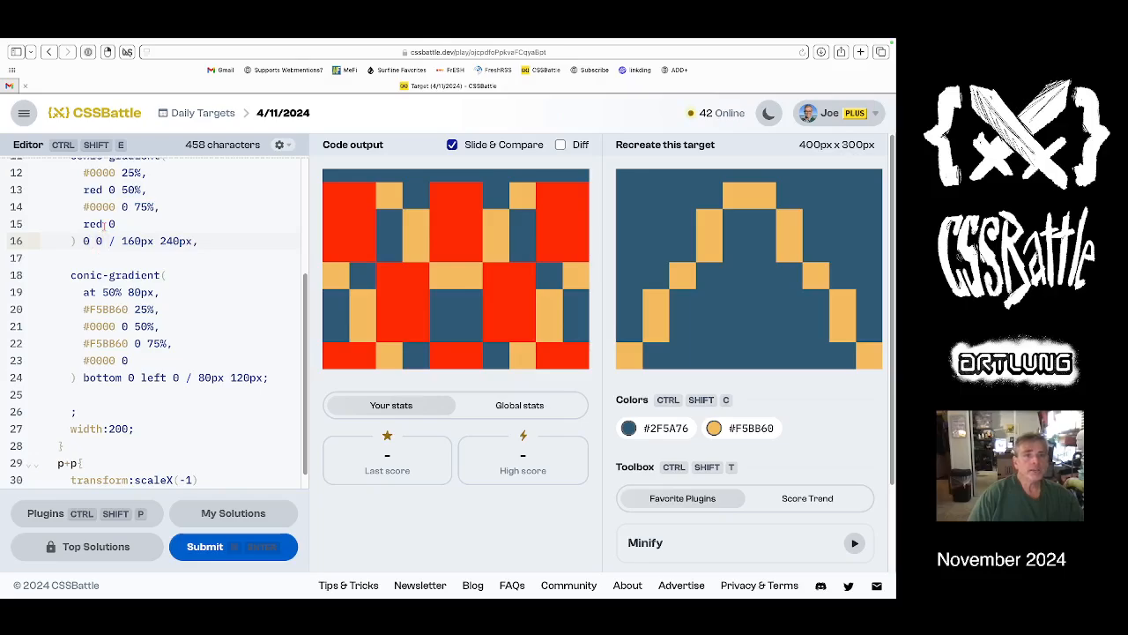
key("BackSpace")
type("20px")
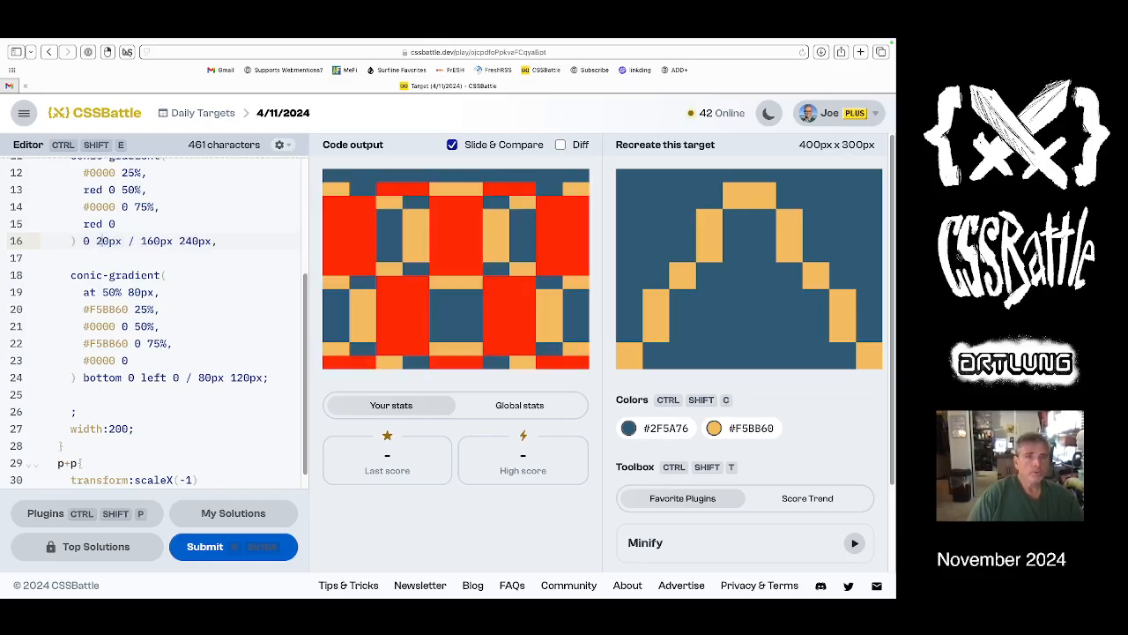
type("4")
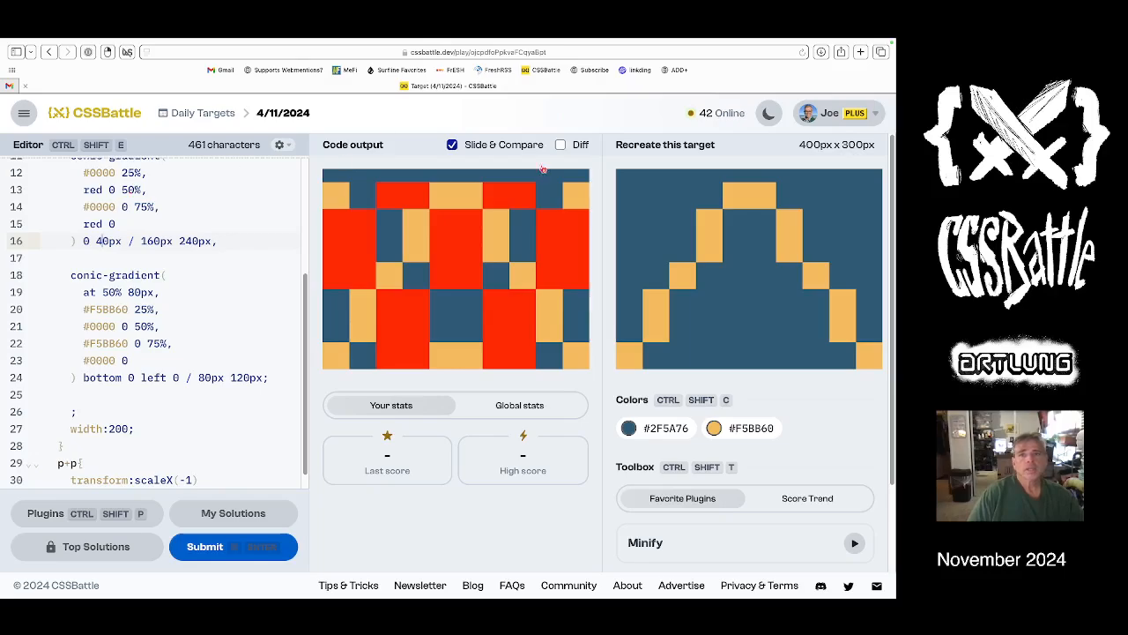
left_click(561, 144)
left_click(650, 429)
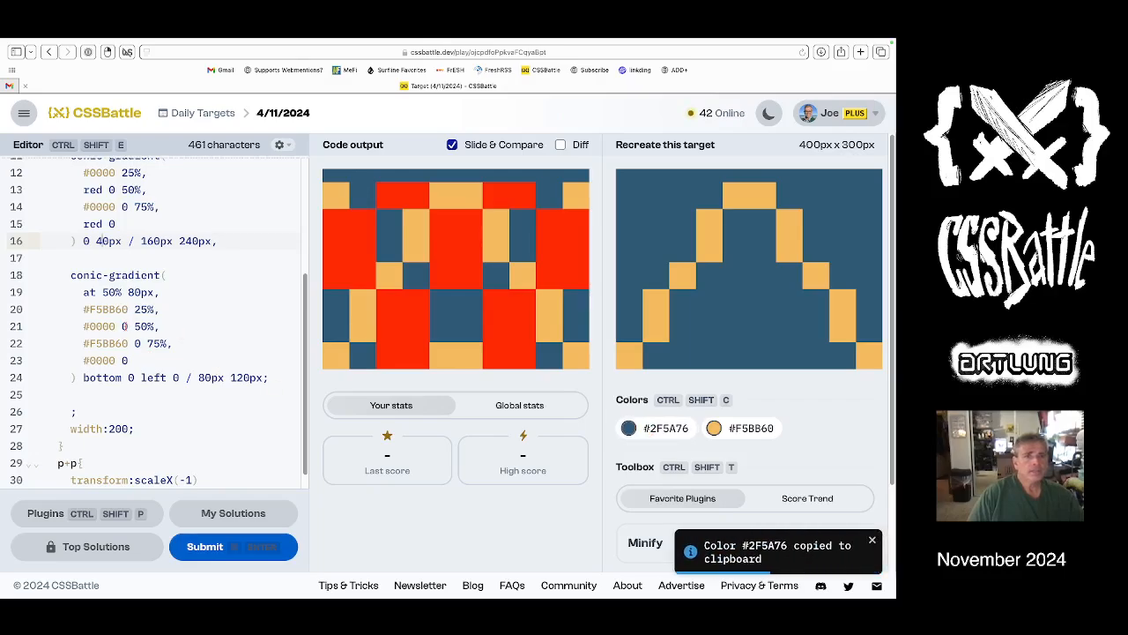
scroll(159, 309, "up", 1)
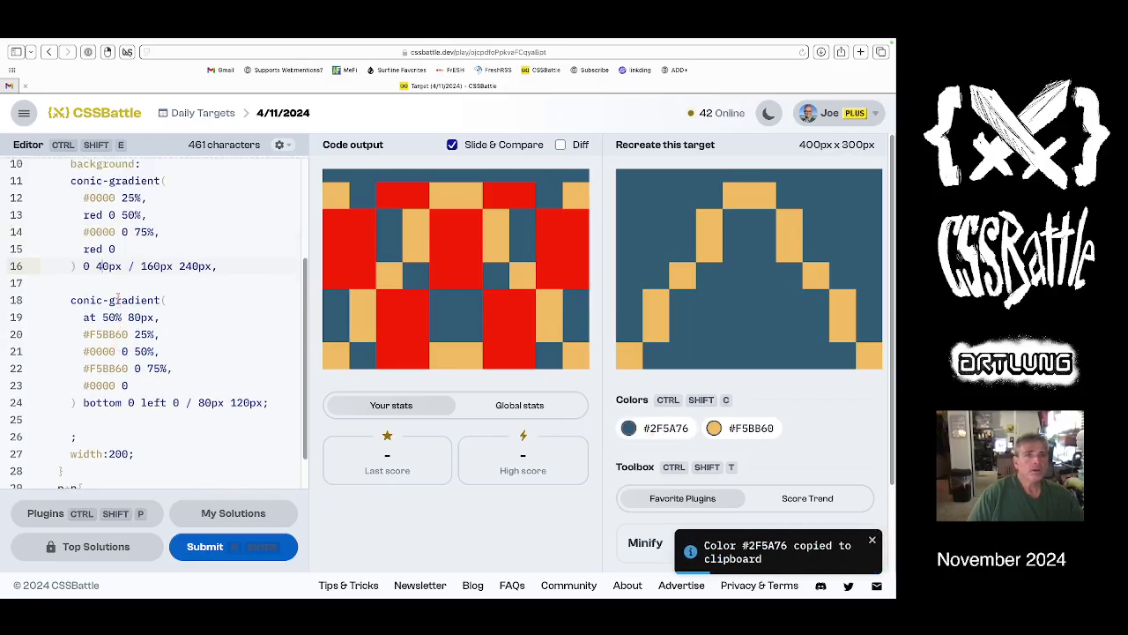
Paste #2F5A76 over both 'red' stops and check the result against the target.
double_click(92, 214)
key("ctrl+v")
double_click(92, 248)
key("ctrl+v")
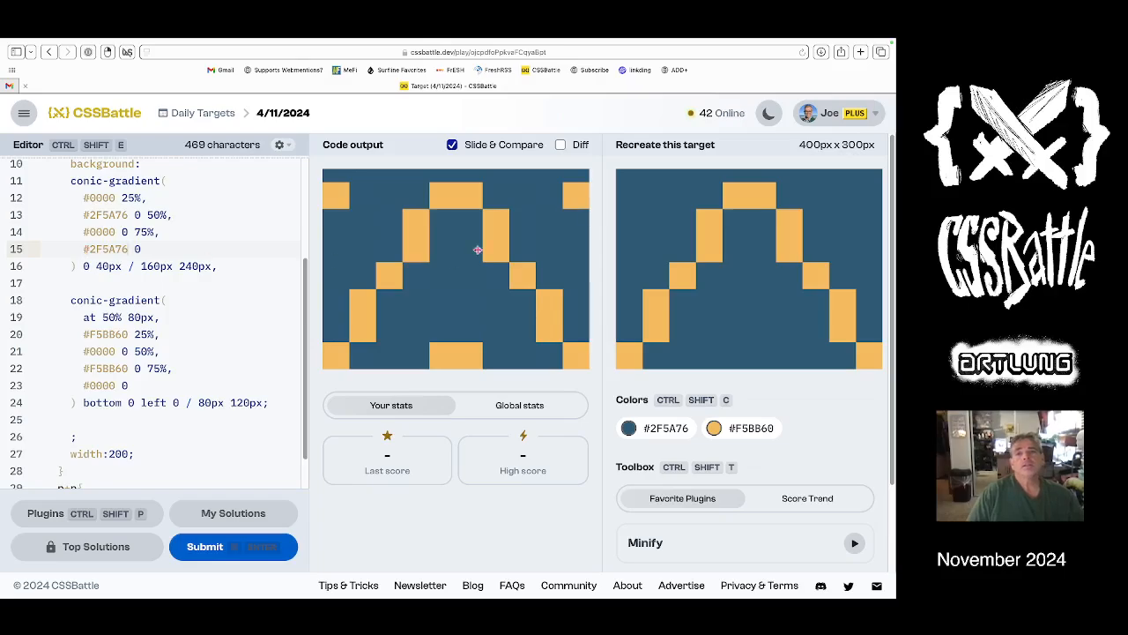
left_click(561, 144)
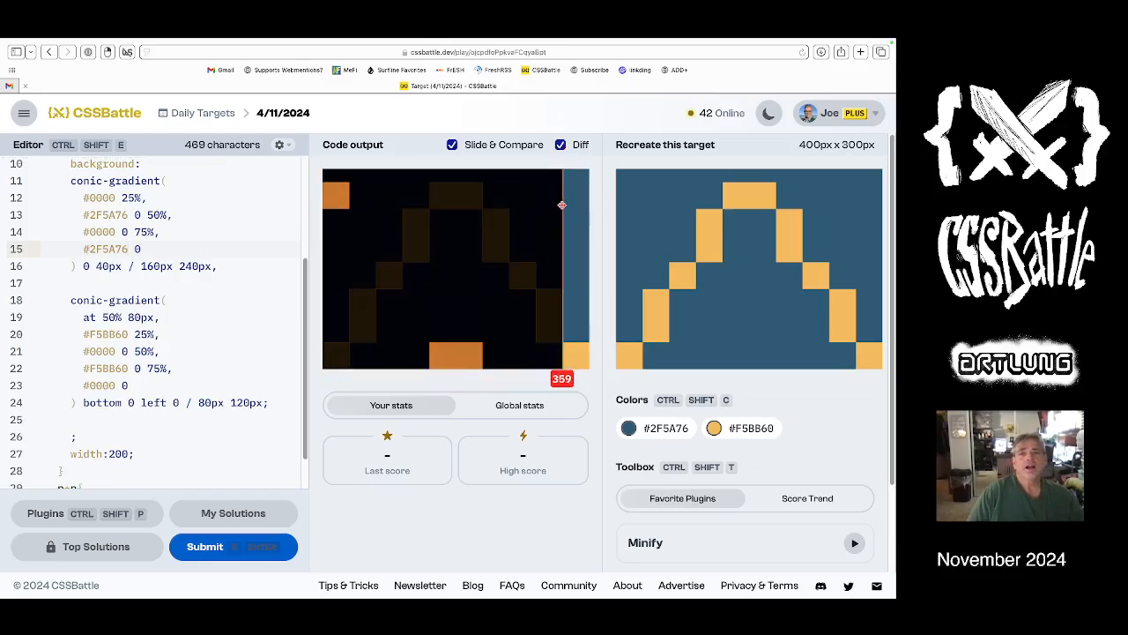
left_click(560, 145)
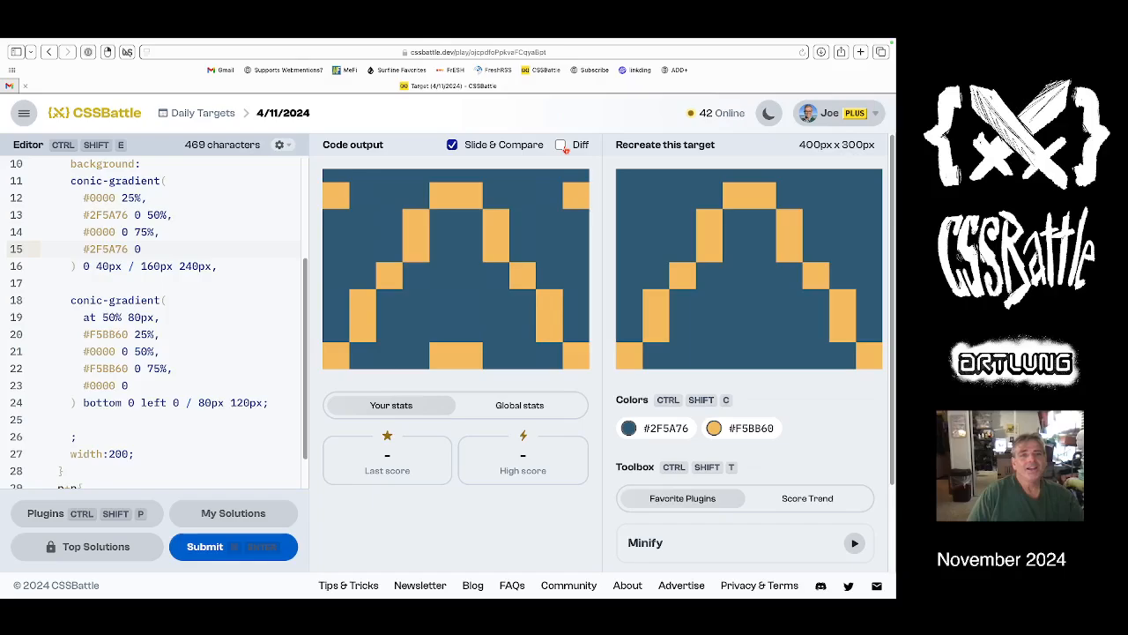
scroll(232, 313, "up", 5)
scroll(231, 312, "down", 6)
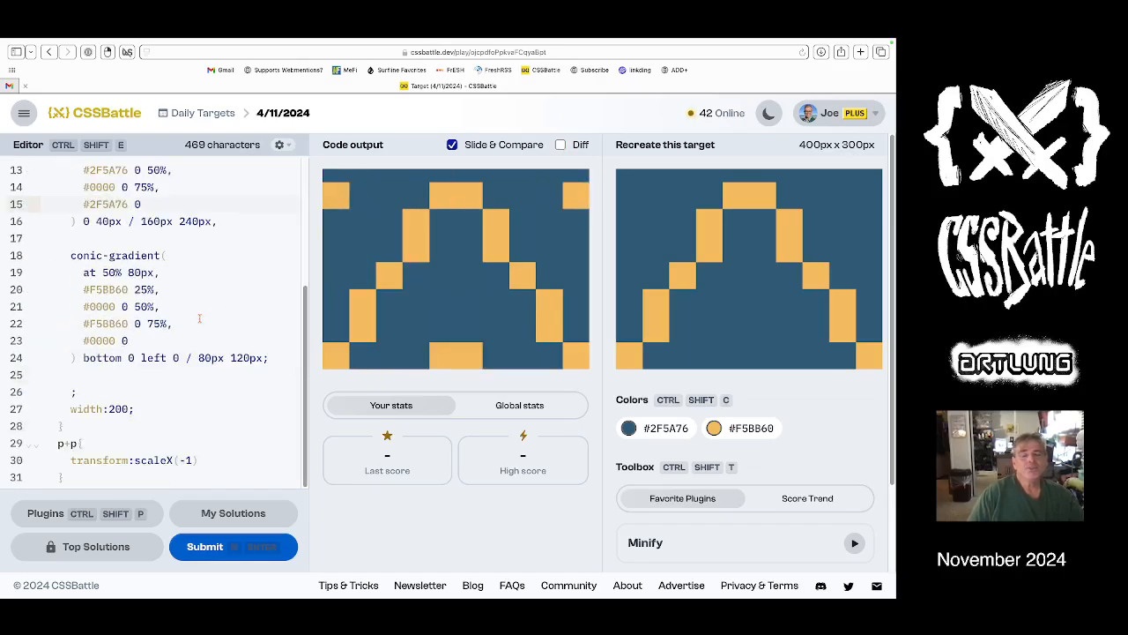
scroll(208, 314, "up", 5)
scroll(208, 314, "down", 5)
scroll(208, 314, "up", 5)
scroll(208, 313, "down", 5)
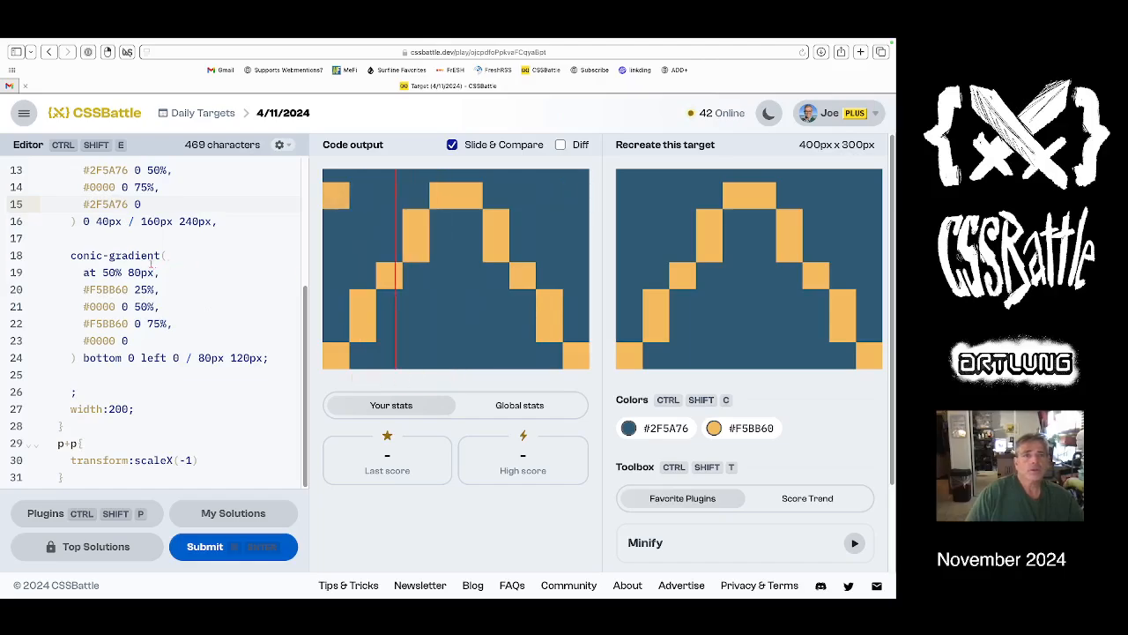
scroll(154, 290, "up", 1)
scroll(126, 291, "up", 4)
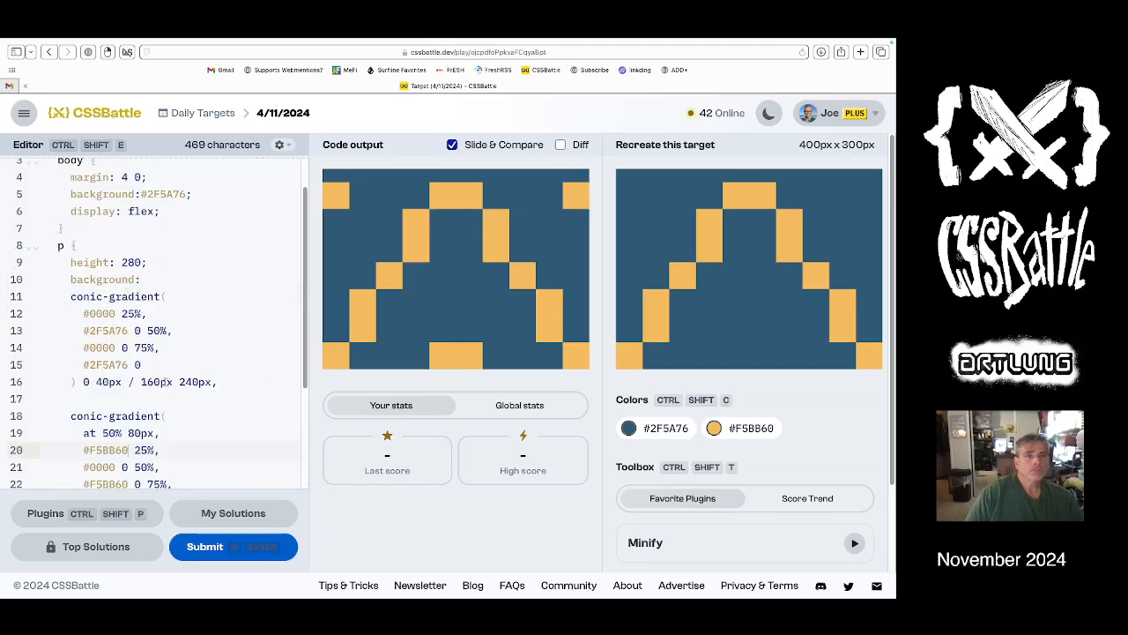
Temporarily delete the first conic gradient block to inspect the diff, then restore it.
left_click_drag(218, 382, 71, 296)
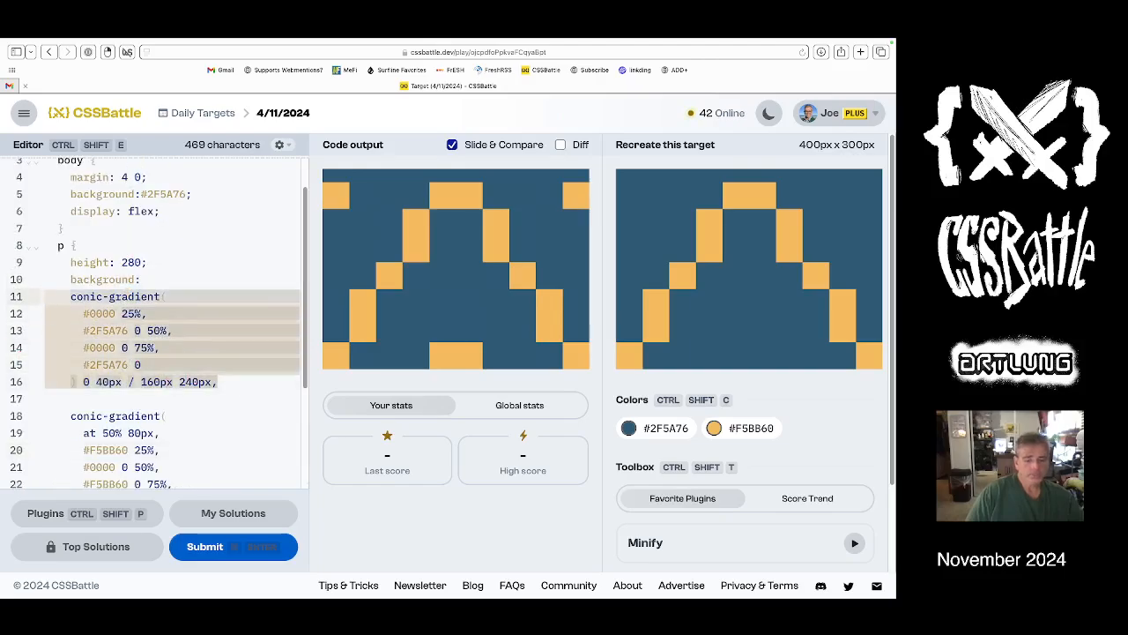
key("BackSpace")
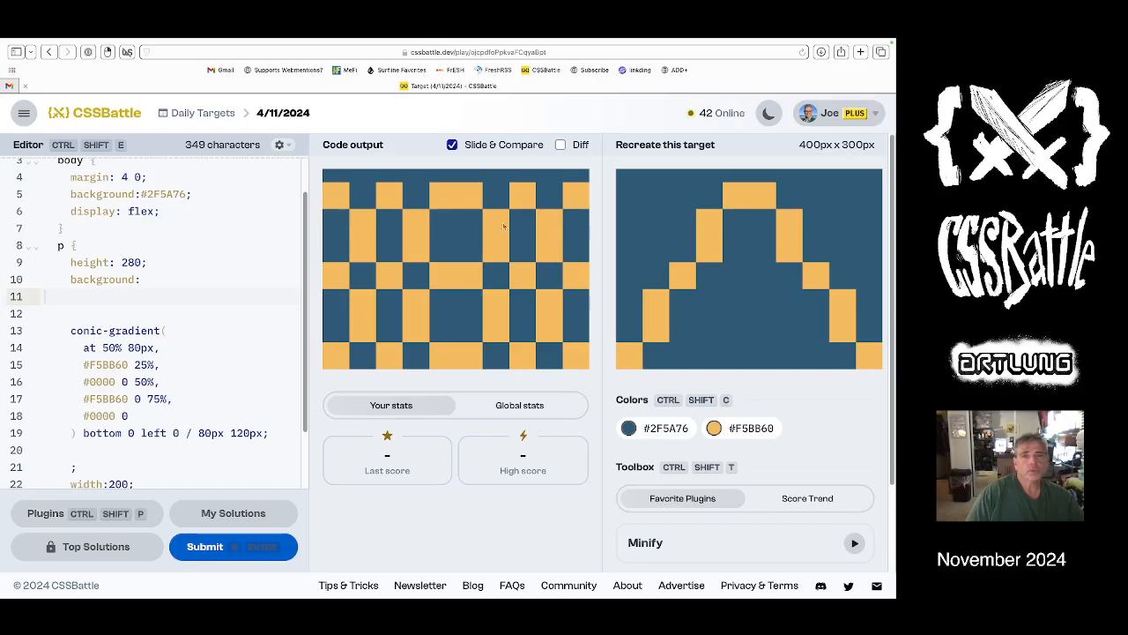
left_click(560, 145)
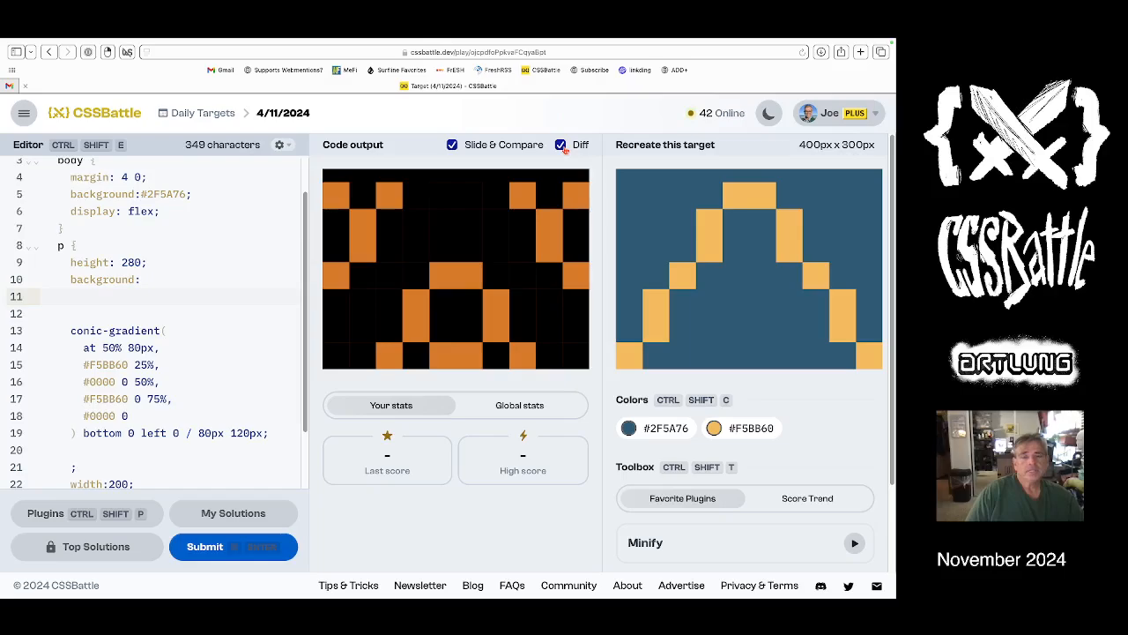
key("ctrl+v")
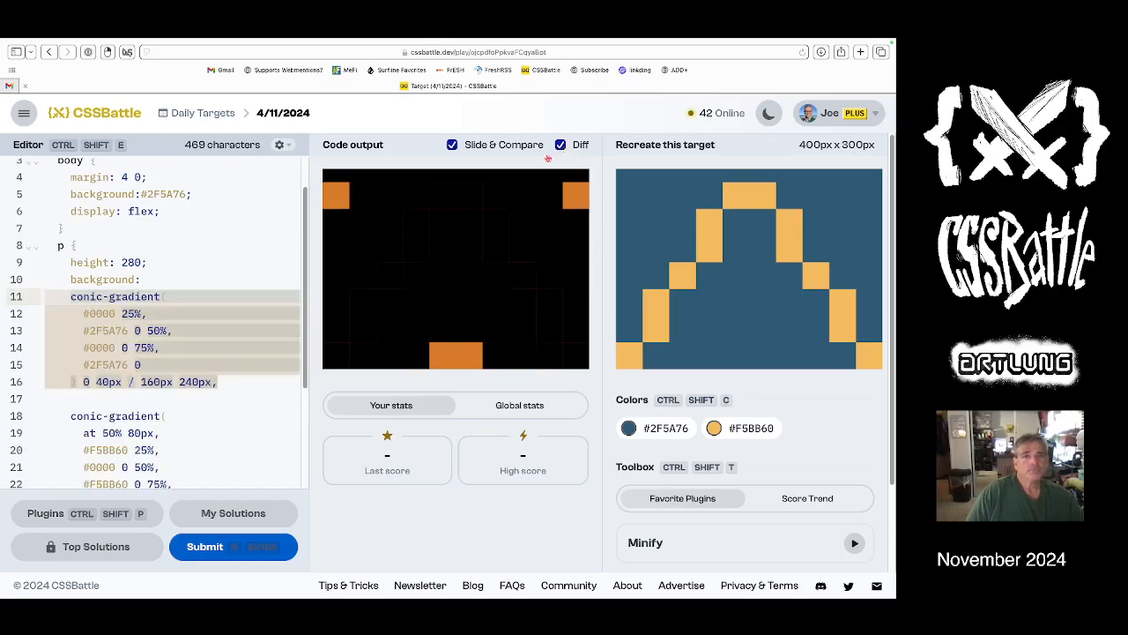
left_click(164, 296)
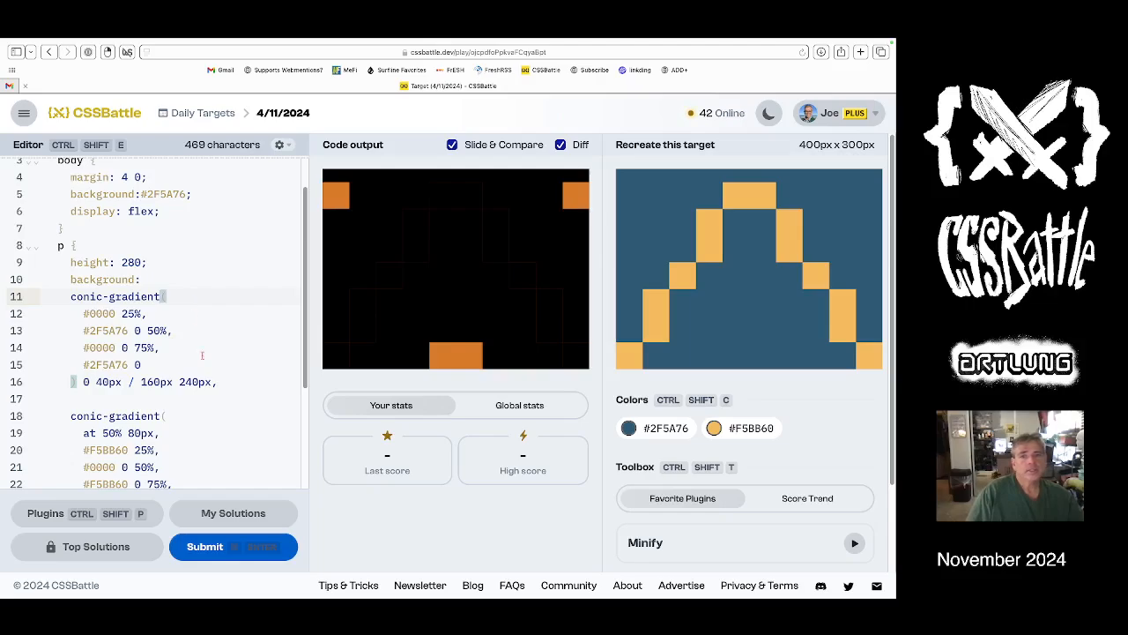
Submit the solution for 493.21 at 94.7% match, then add a blank line after background: for a new layer.
left_click(561, 144)
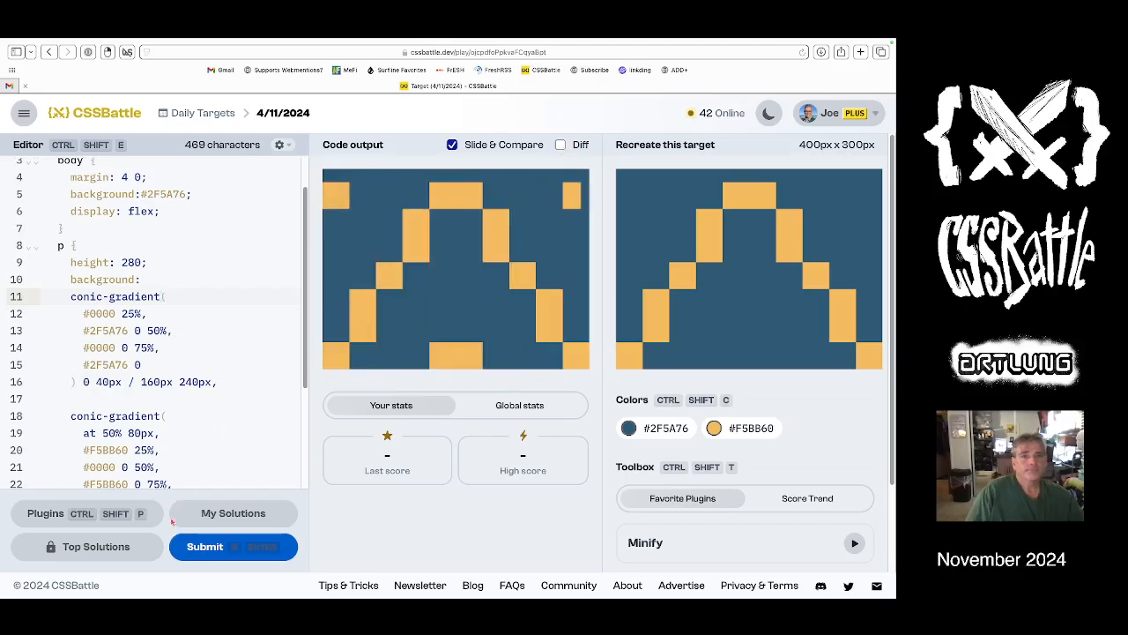
left_click(205, 546)
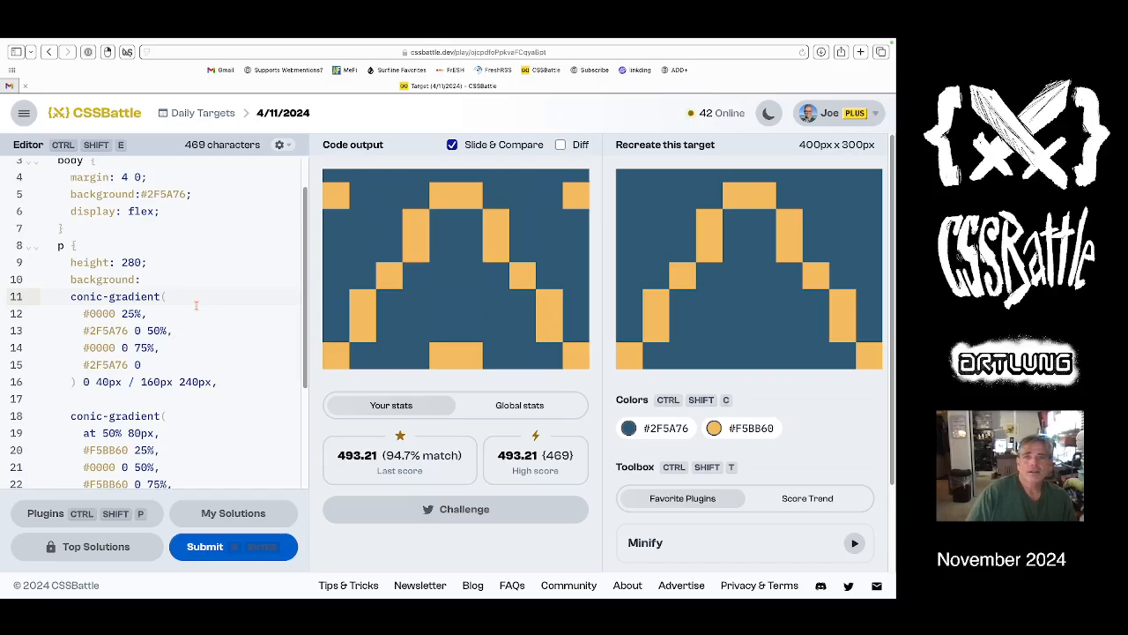
scroll(196, 306, "down", 1)
scroll(195, 306, "down", 1)
scroll(195, 305, "up", 1)
scroll(196, 306, "down", 1)
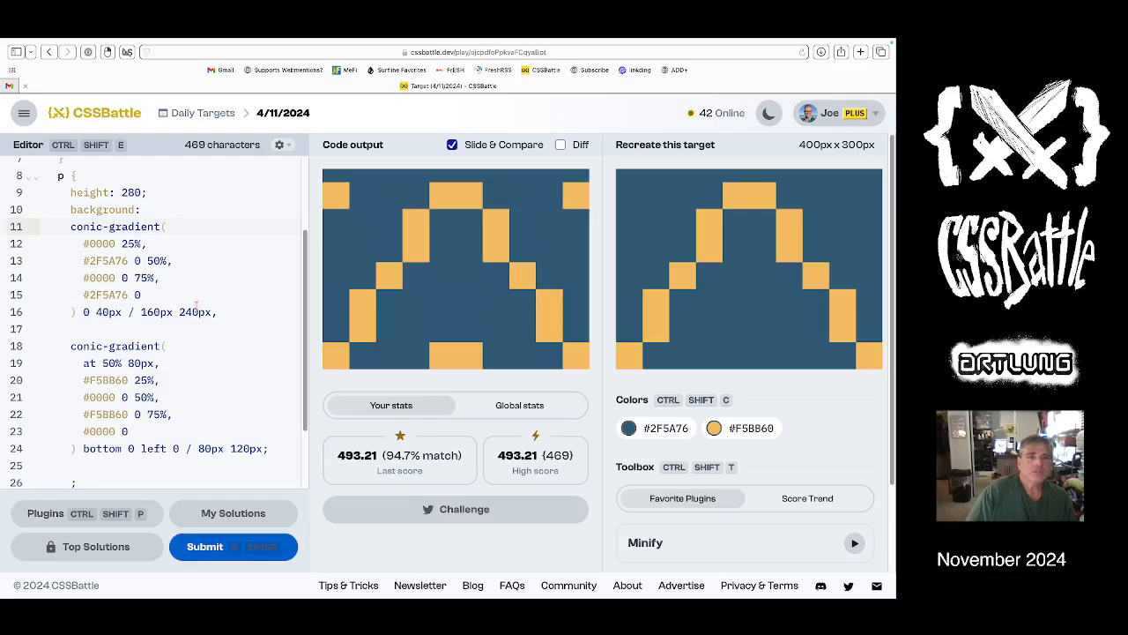
left_click(166, 212)
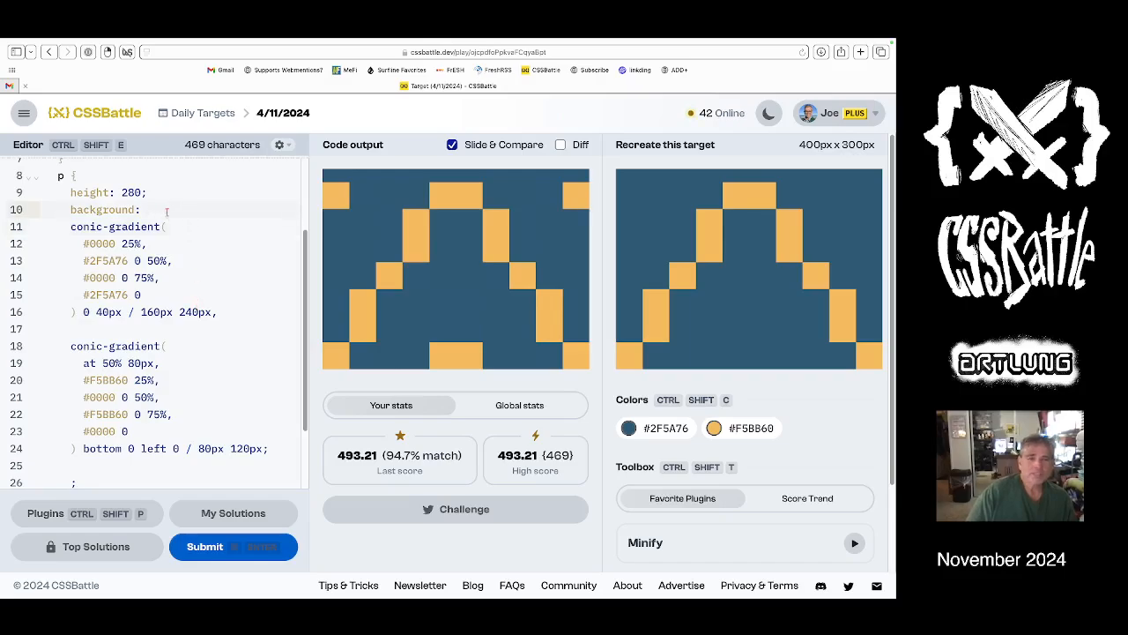
key("Return")
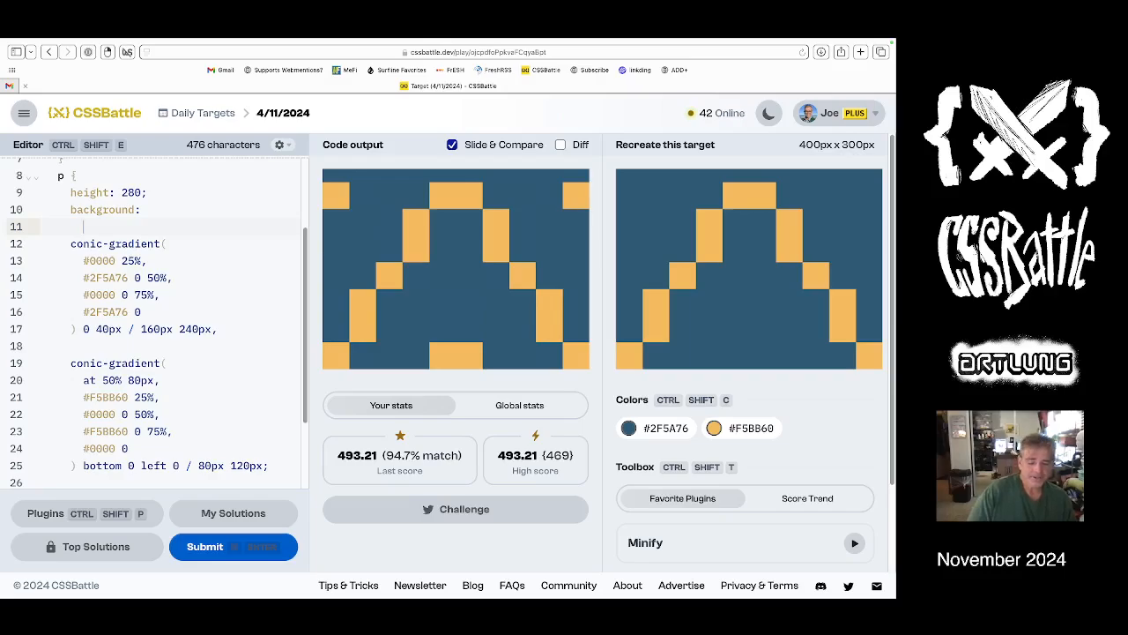
type("linea")
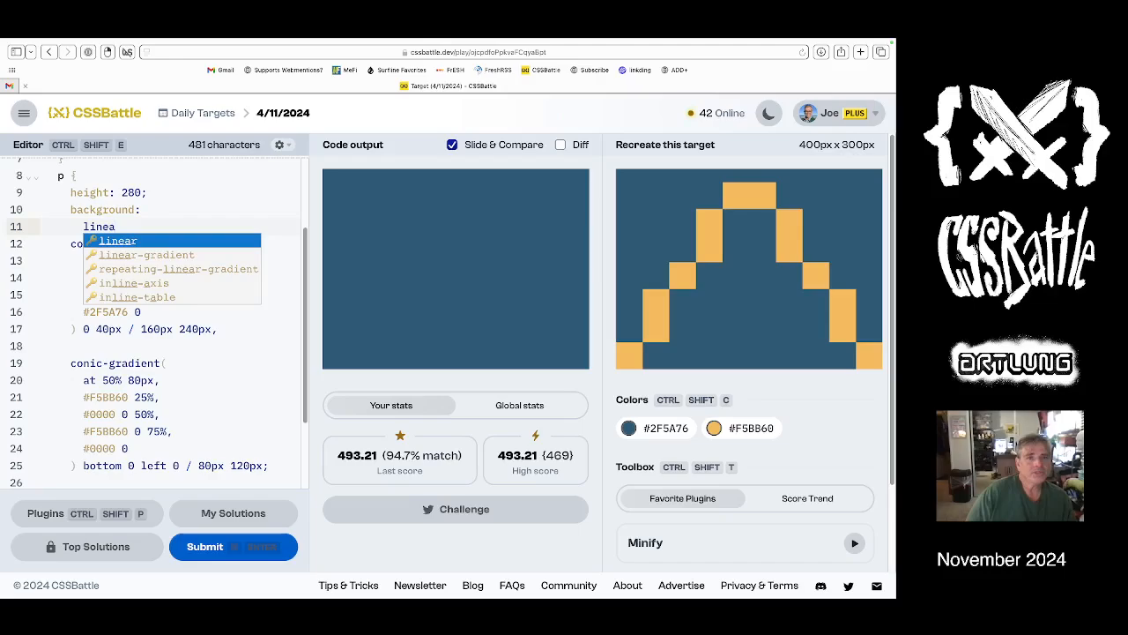
Add a linear-gradient(60deg, red 20px, #0000 0 200px, blue 0) layer above the conic gradients.
key("Down")
key("Tab")
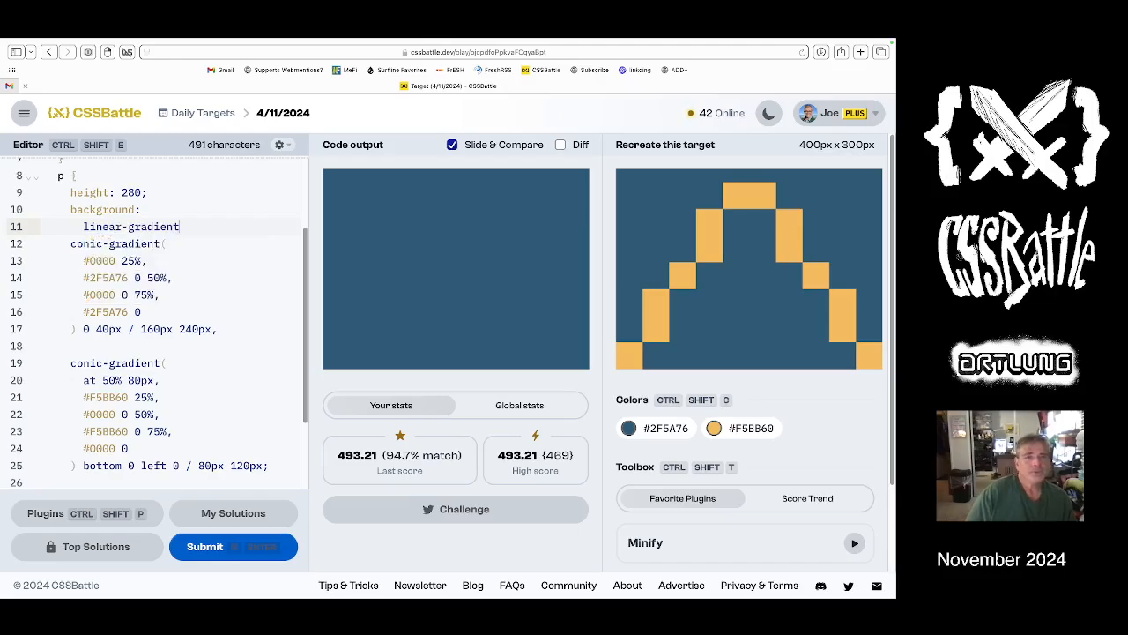
type("(")
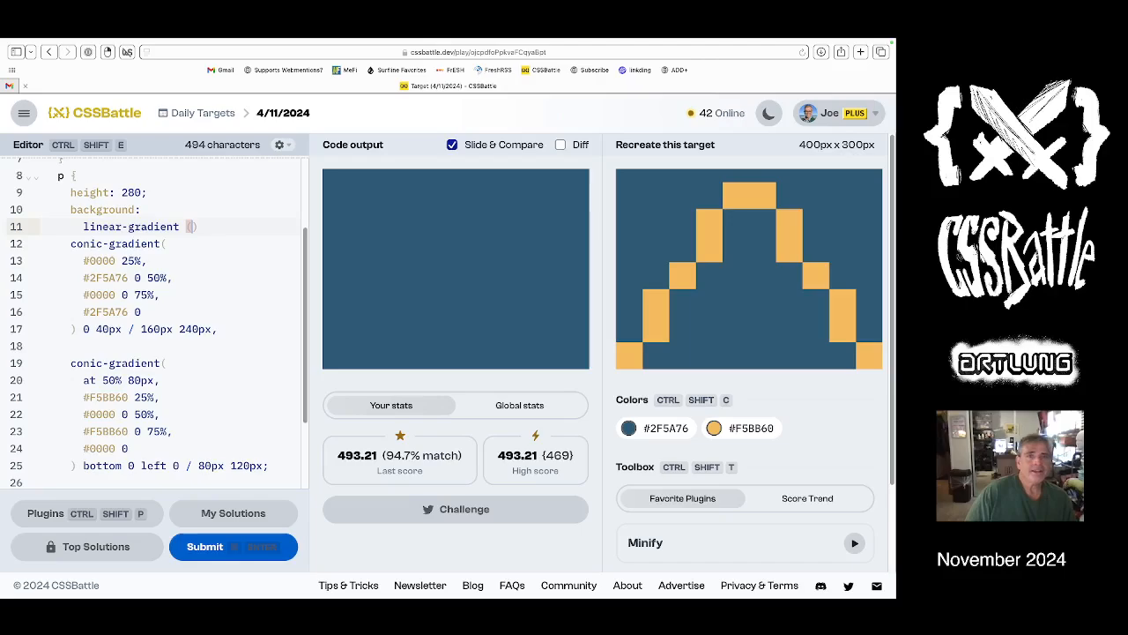
key("Return")
key("Down")
type(",45de")
key("BackSpace")
key("BackSpace")
key("BackSpace")
key("BackSpace")
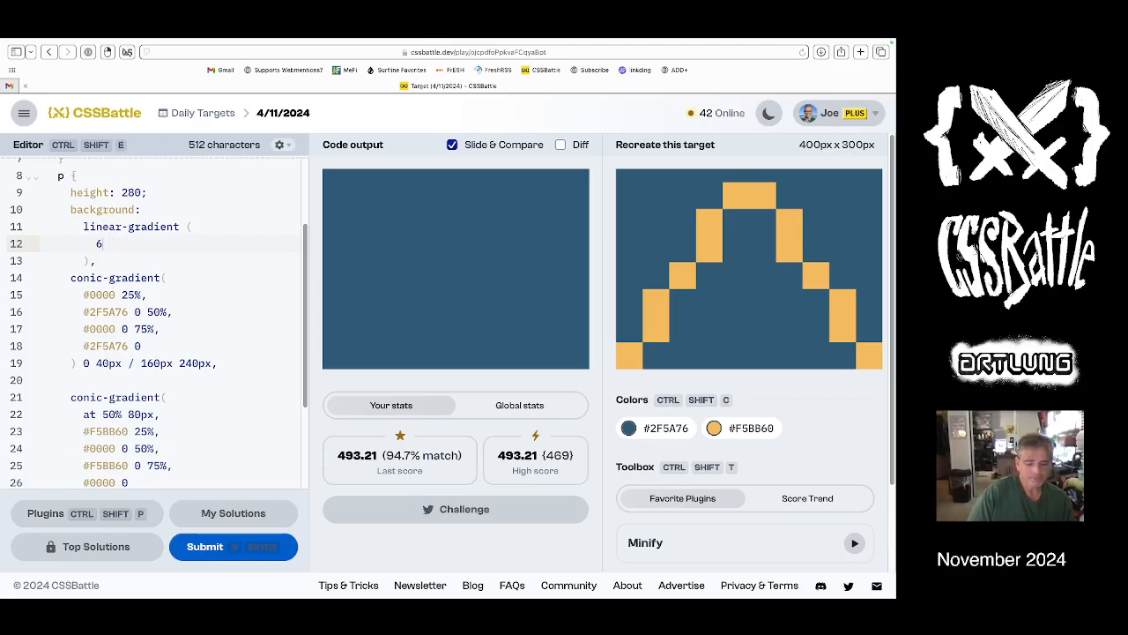
type("60deg,")
key("Return")
type("red,")
key("Return")
type("t")
key("BackSpace")
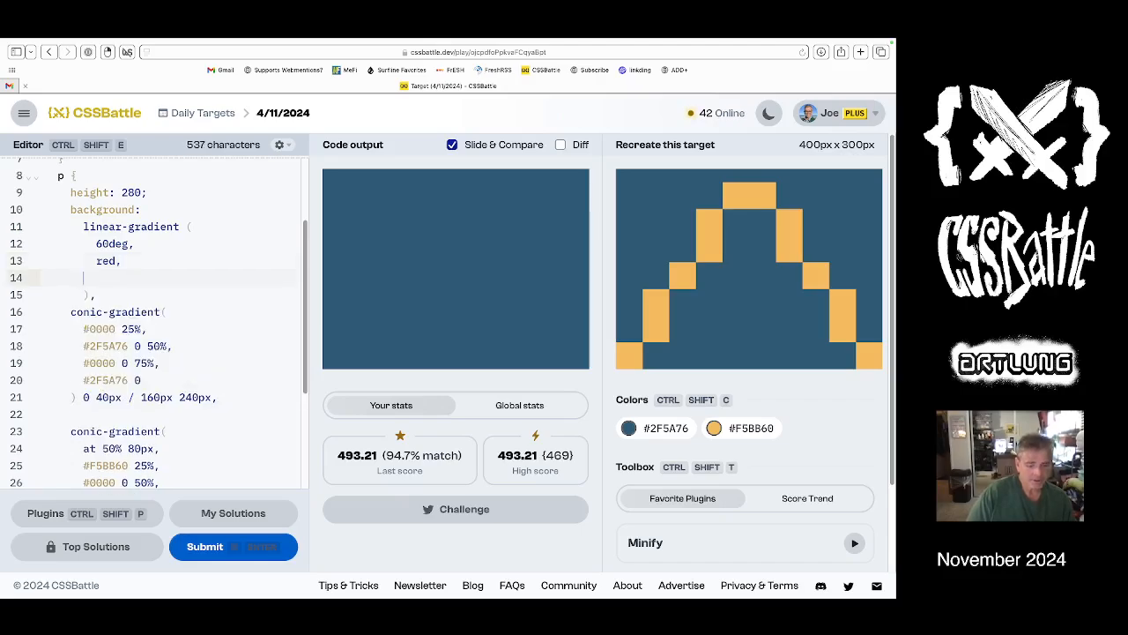
type("#0000")
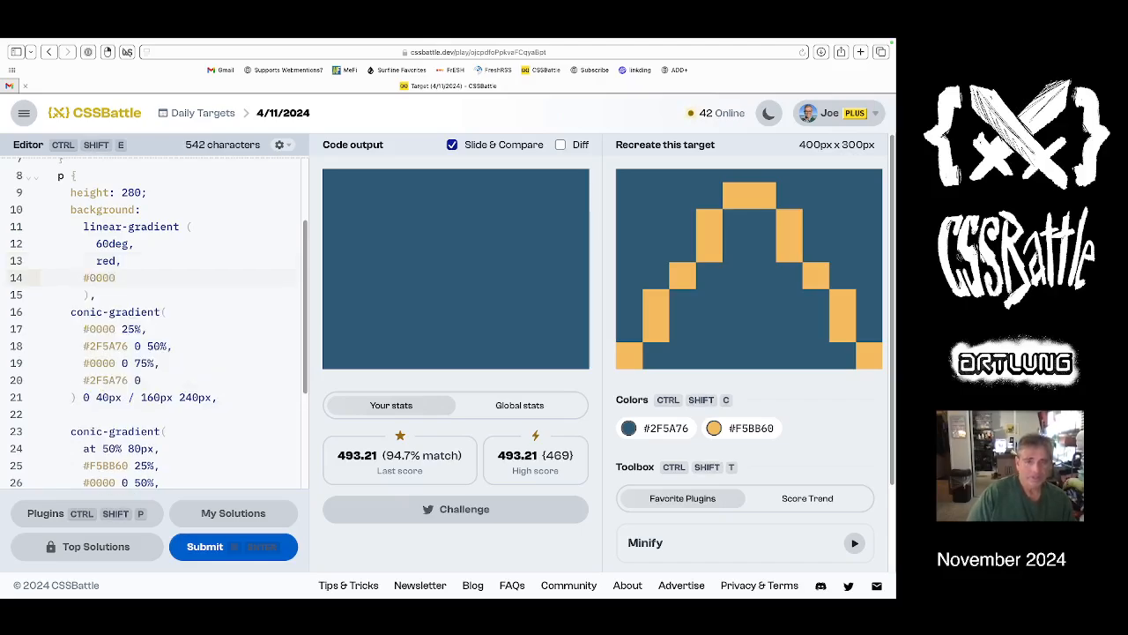
type(",")
key("Return")
type("blye")
key("BackSpace")
key("BackSpace")
type("ue")
key("Escape")
key("Down")
Remove the space before the parenthesis so it renders and make the angle -60deg.
key("Up")
key("Up")
key("Up")
key("Up")
key("Down")
key("Up")
key("Up")
key("Up")
key("End")
key("Left")
key("BackSpace")
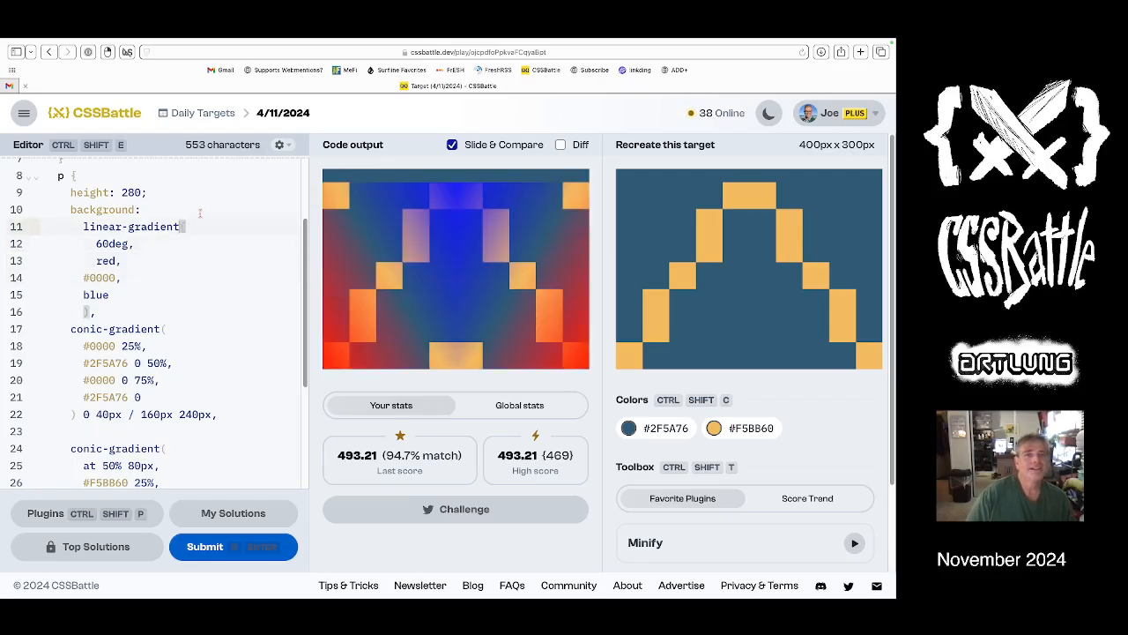
key("Down")
key("shift+Right")
type("6")
key("Left")
type("-")
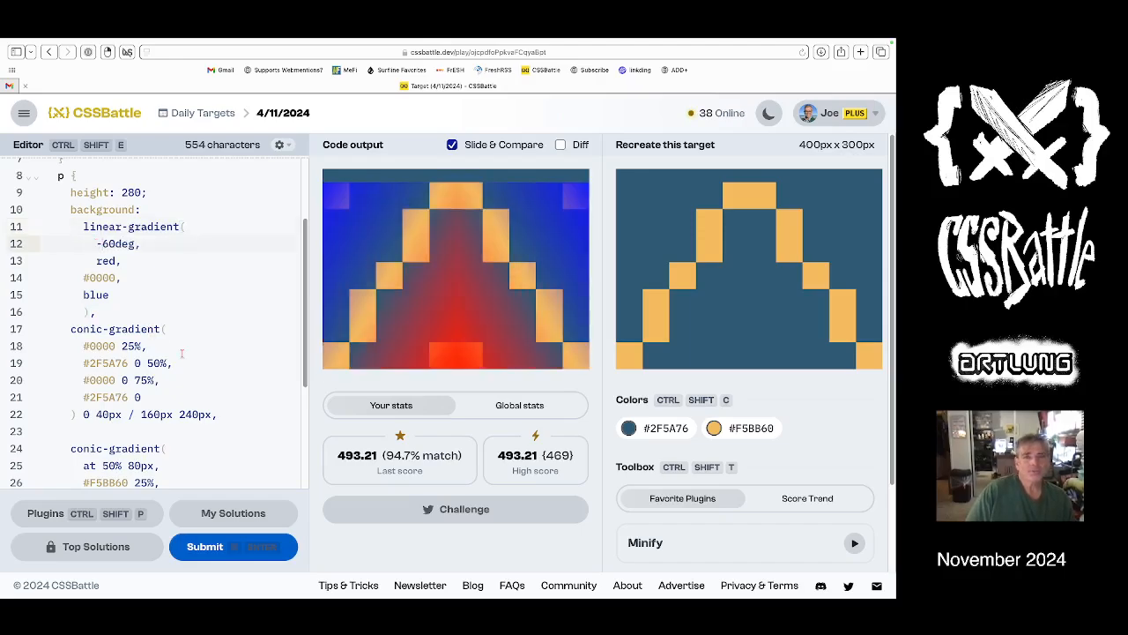
key("Down")
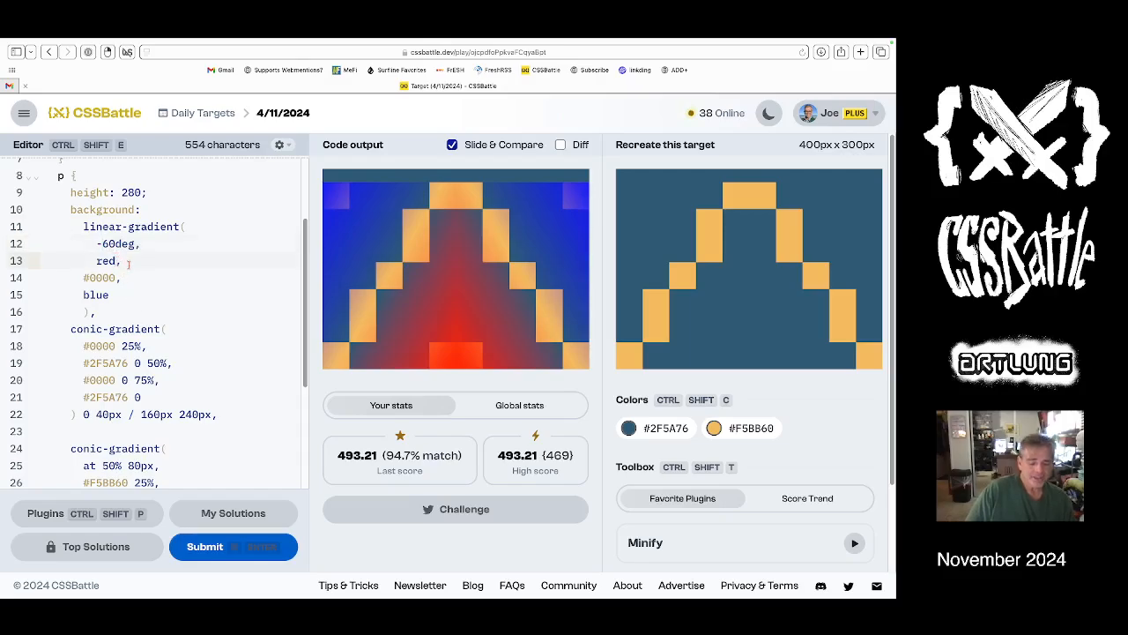
type("20px")
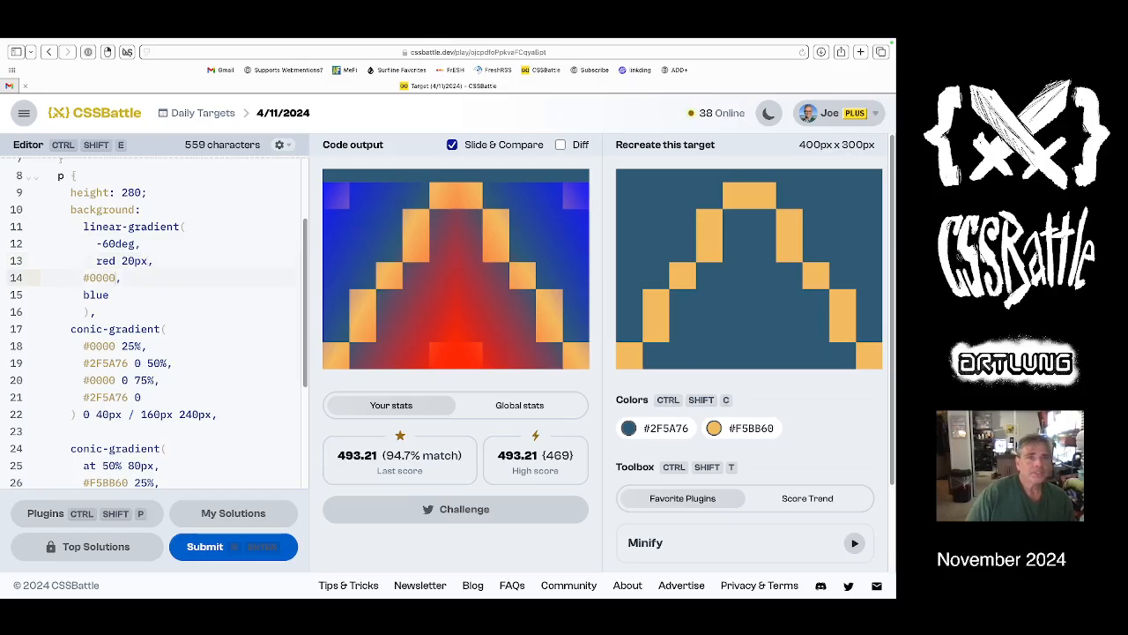
type("0")
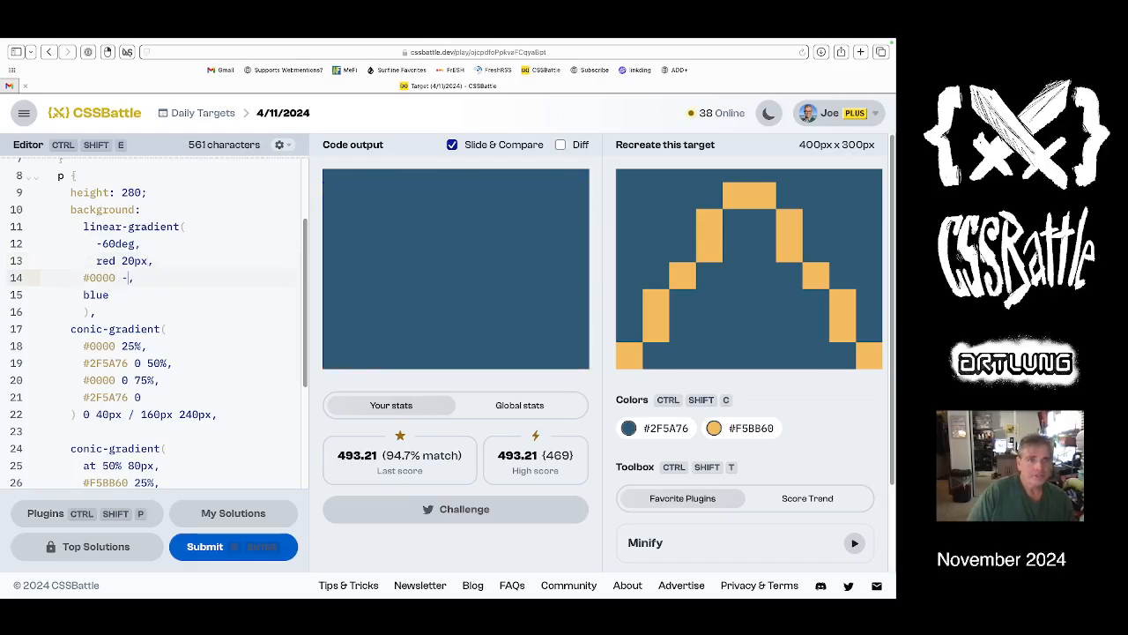
type(" 20")
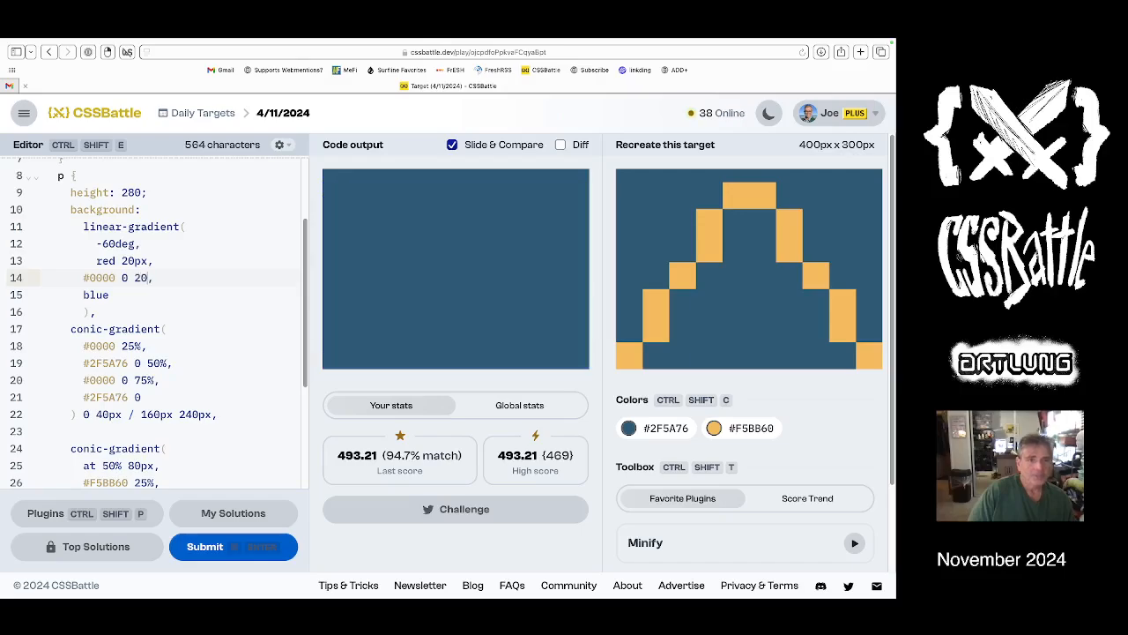
type("0px")
key("Down")
type("0")
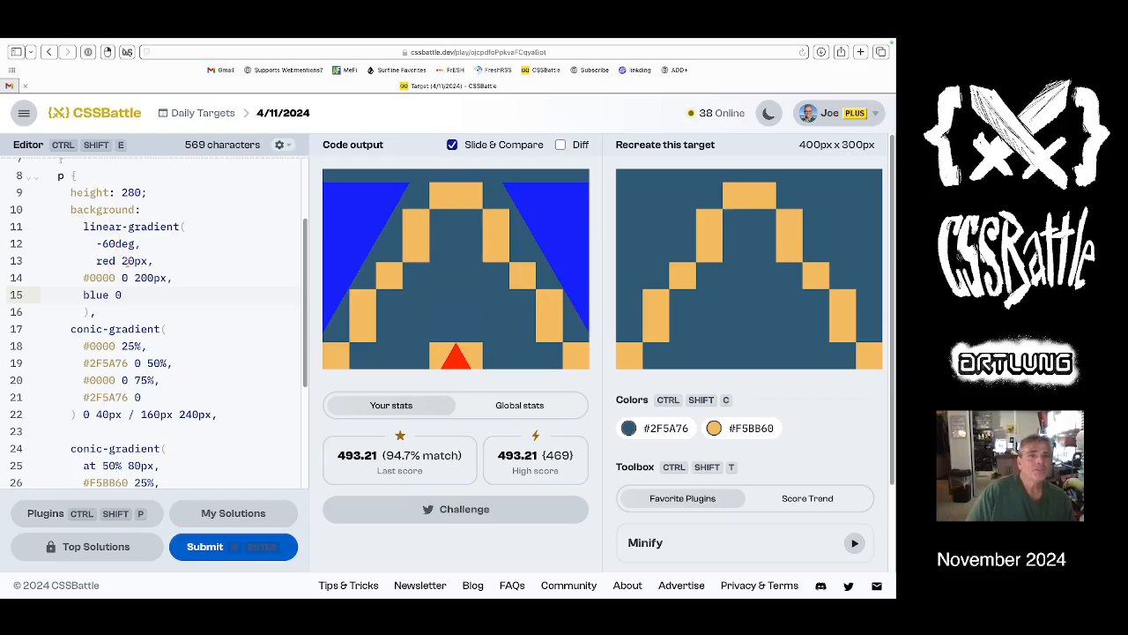
Adjust the first stop distance and replace red with #2F5A76.
left_click(132, 261)
key("BackSpace")
type("5")
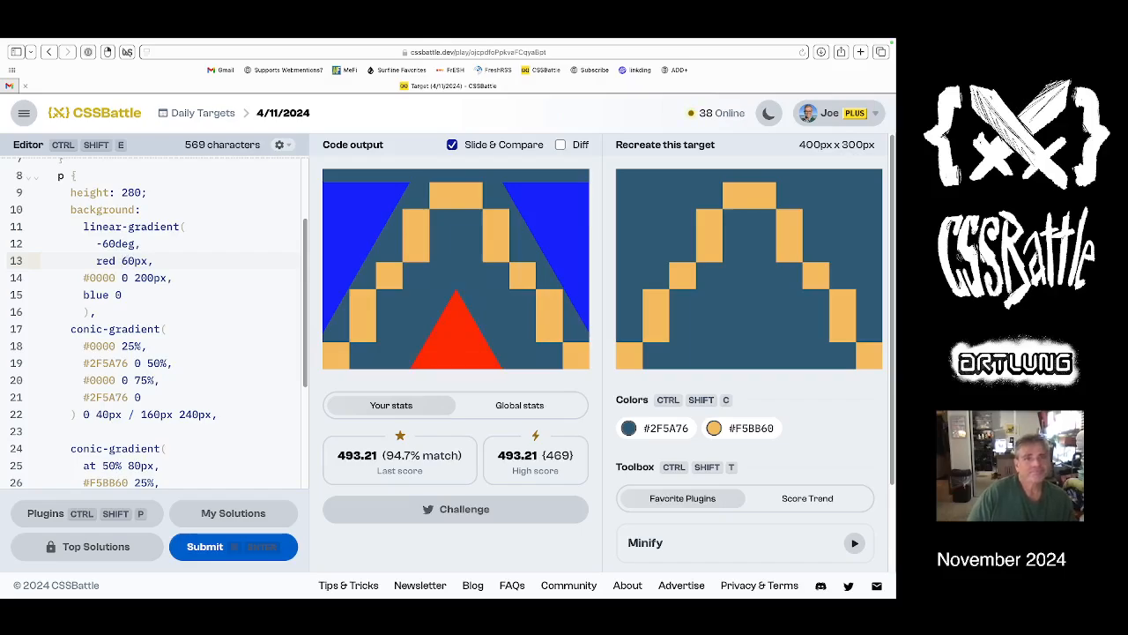
left_click(628, 427)
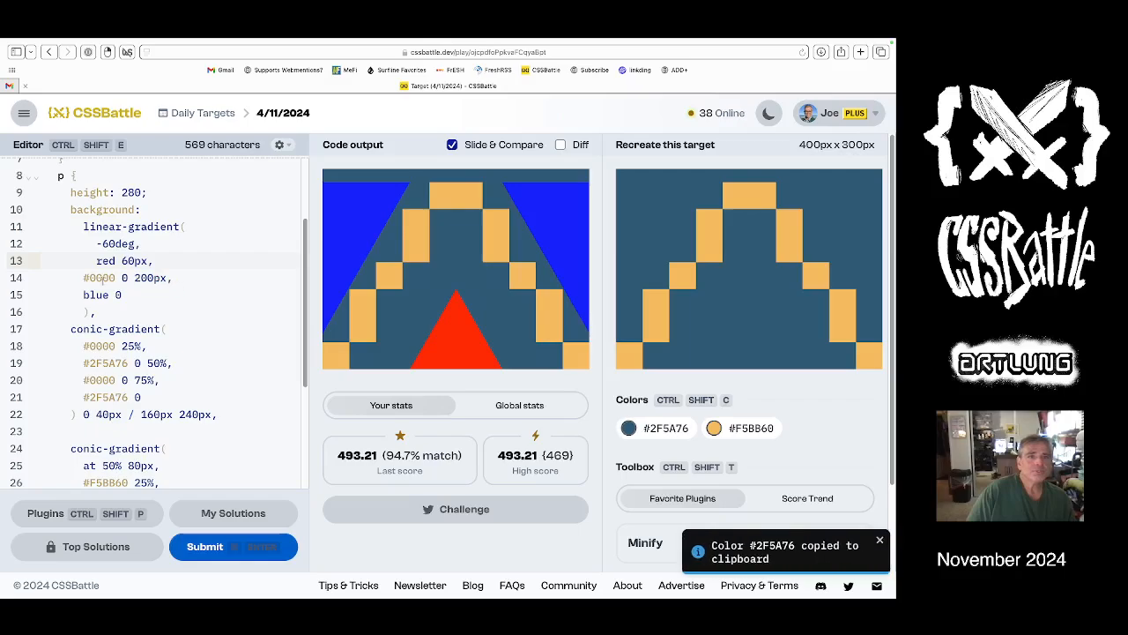
key("shift+Left")
key("shift+Left")
key("shift+Left")
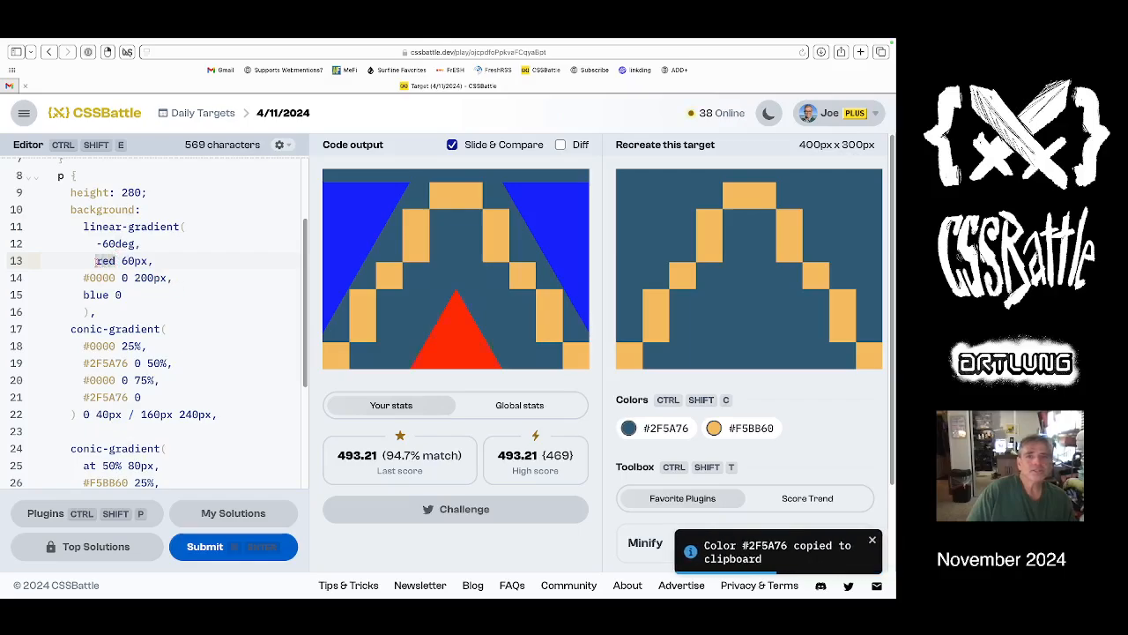
key("ctrl+v")
Set the transparent stop to 250px and replace blue with #2F5A76.
left_click(201, 295)
double_click(145, 278)
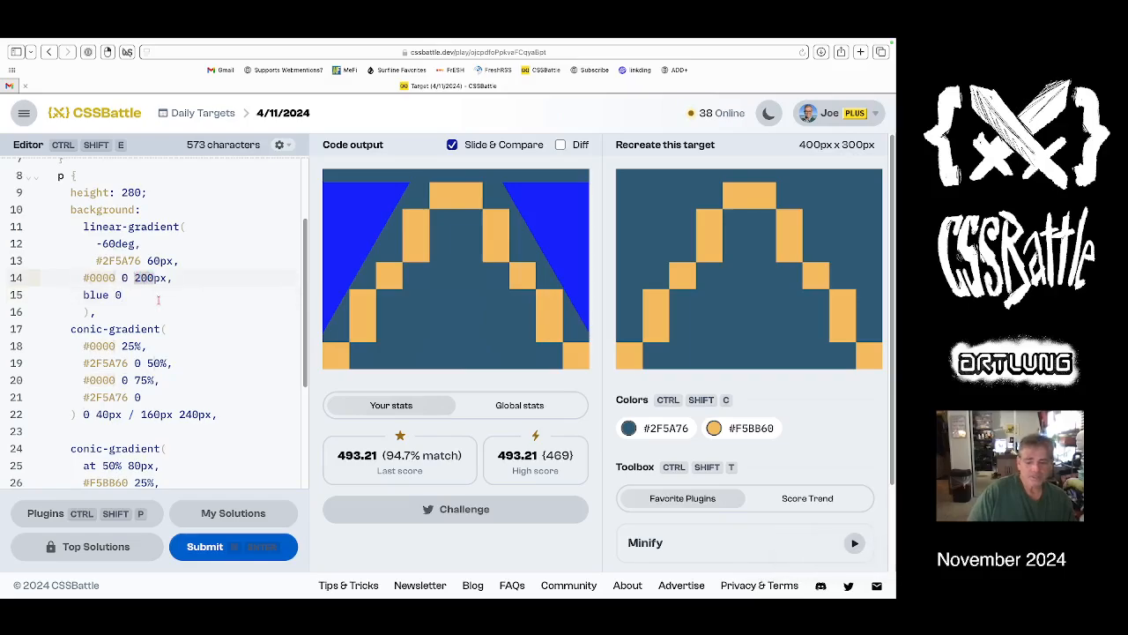
type("100")
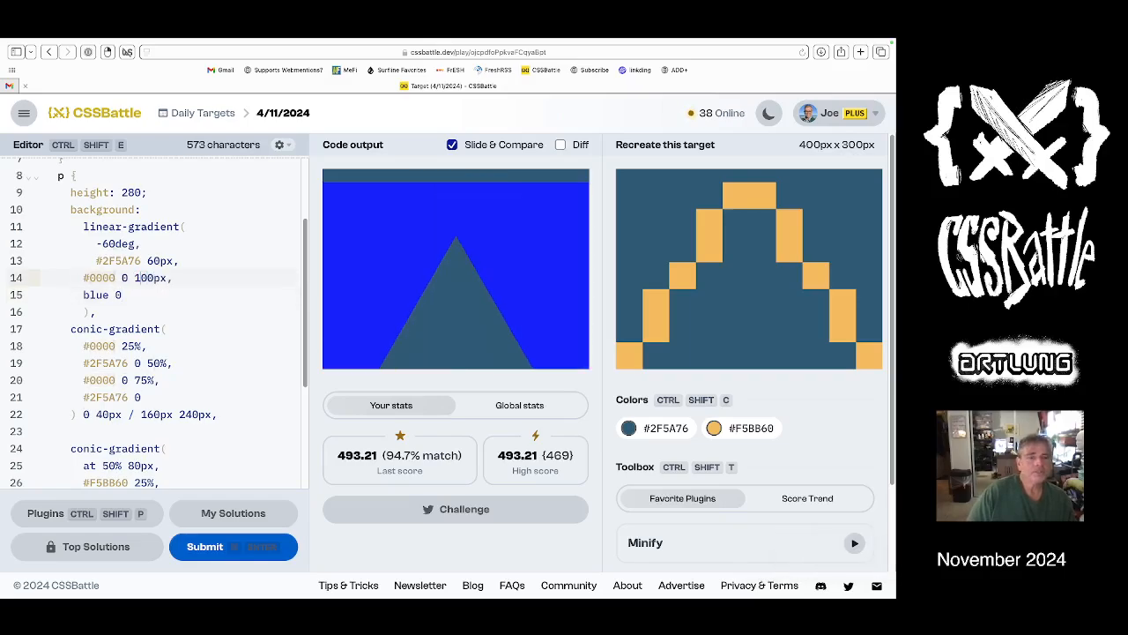
key("ctrl+z")
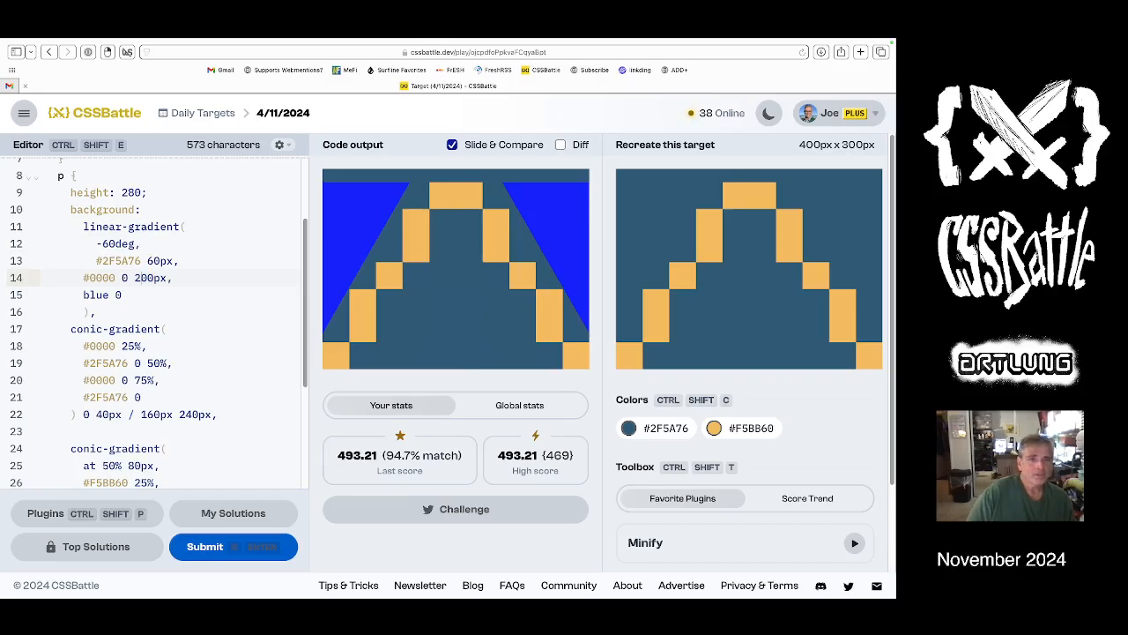
type("105")
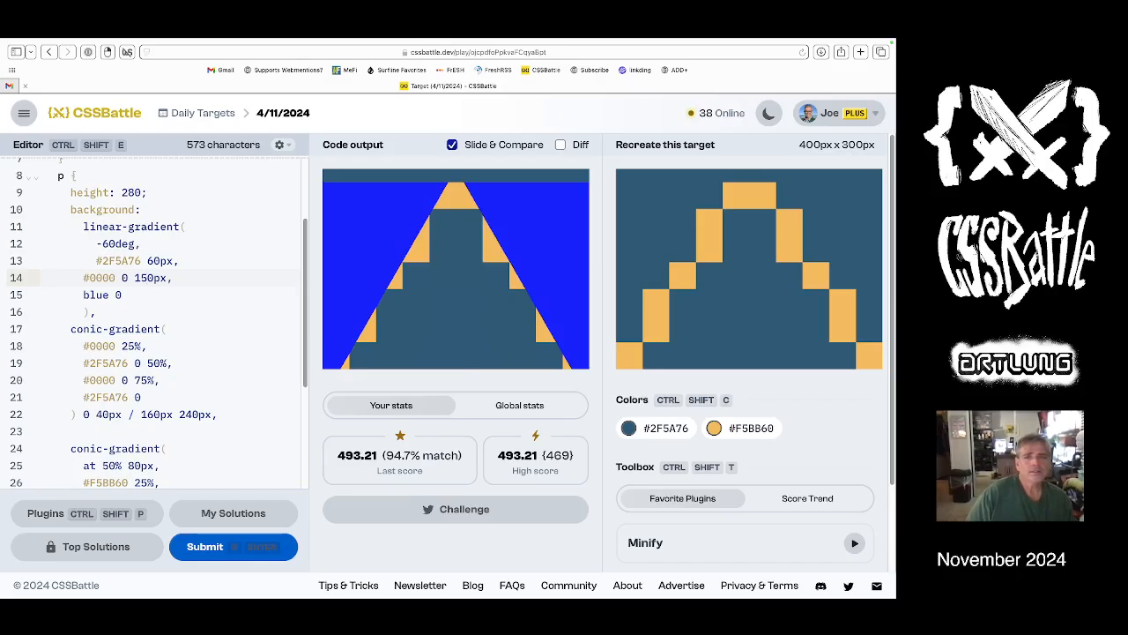
key("BackSpace")
key("BackSpace")
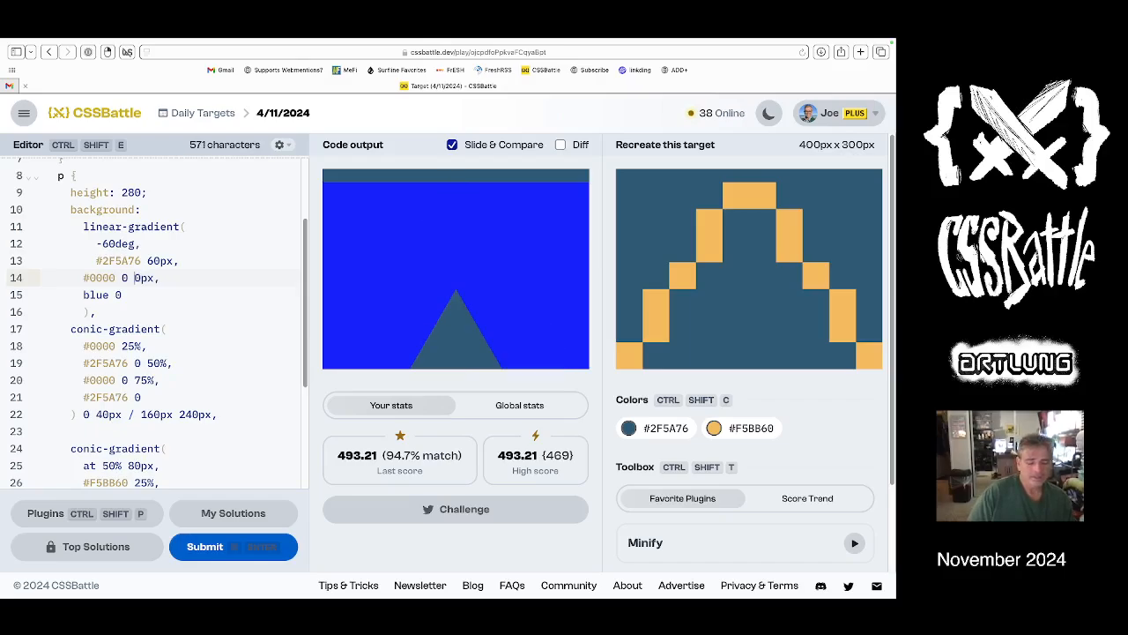
type("2")
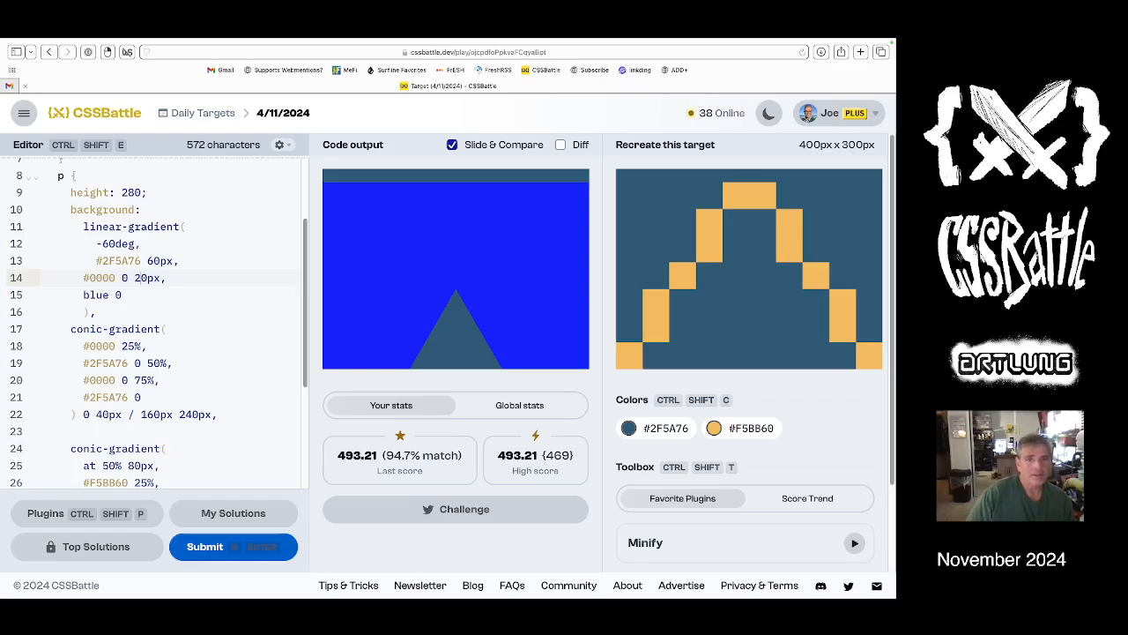
type("5")
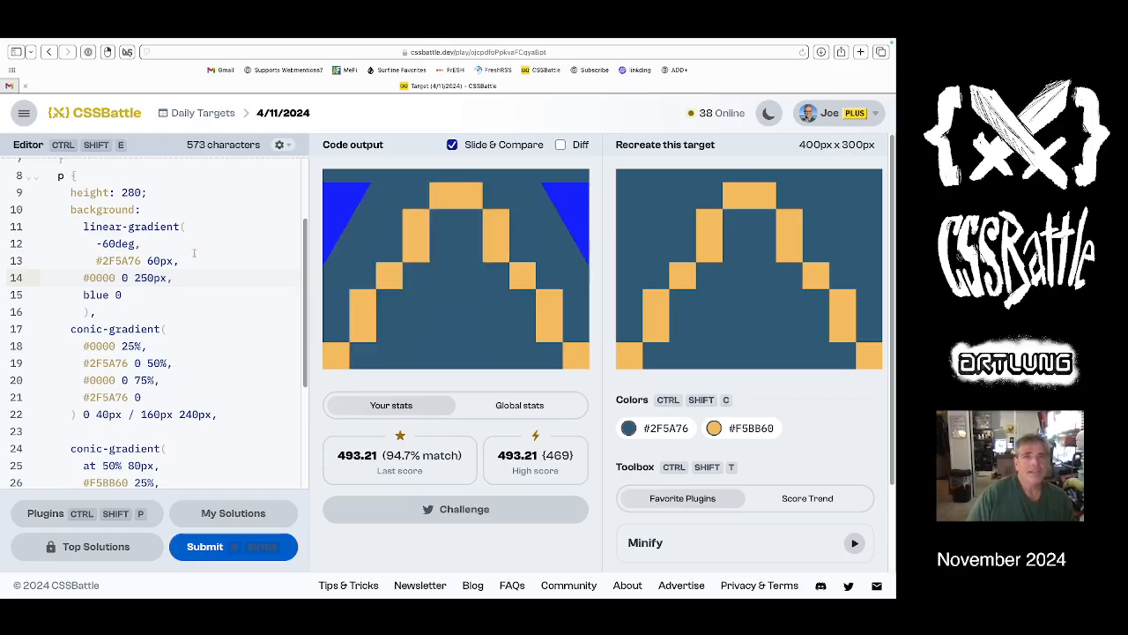
left_click(677, 428)
double_click(97, 295)
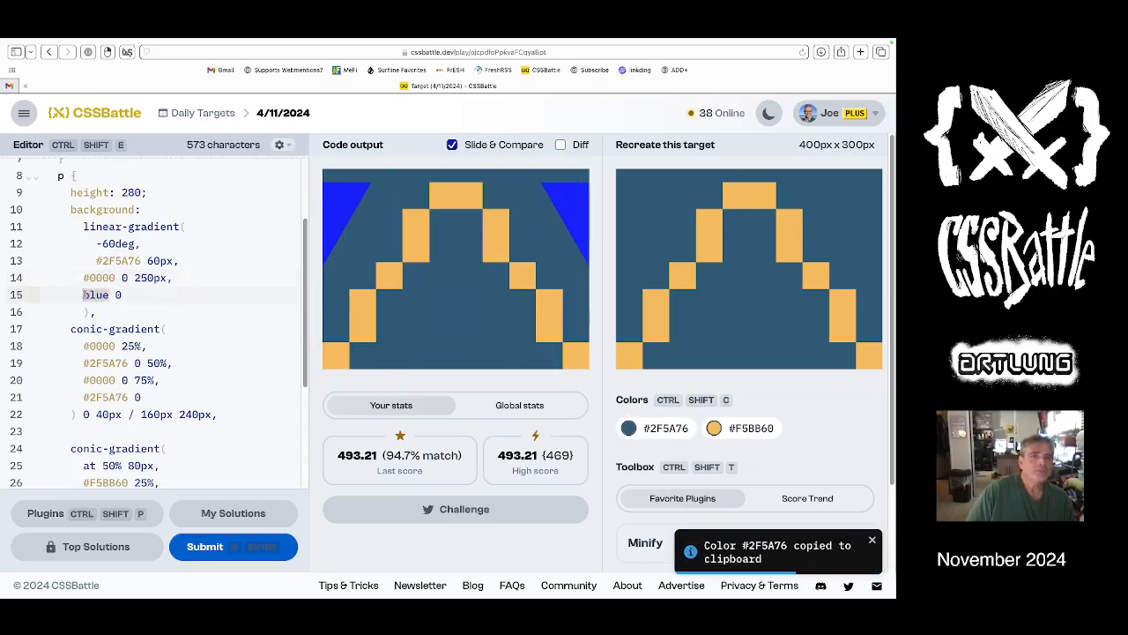
key("ctrl+v")
scroll(187, 333, "down", 5)
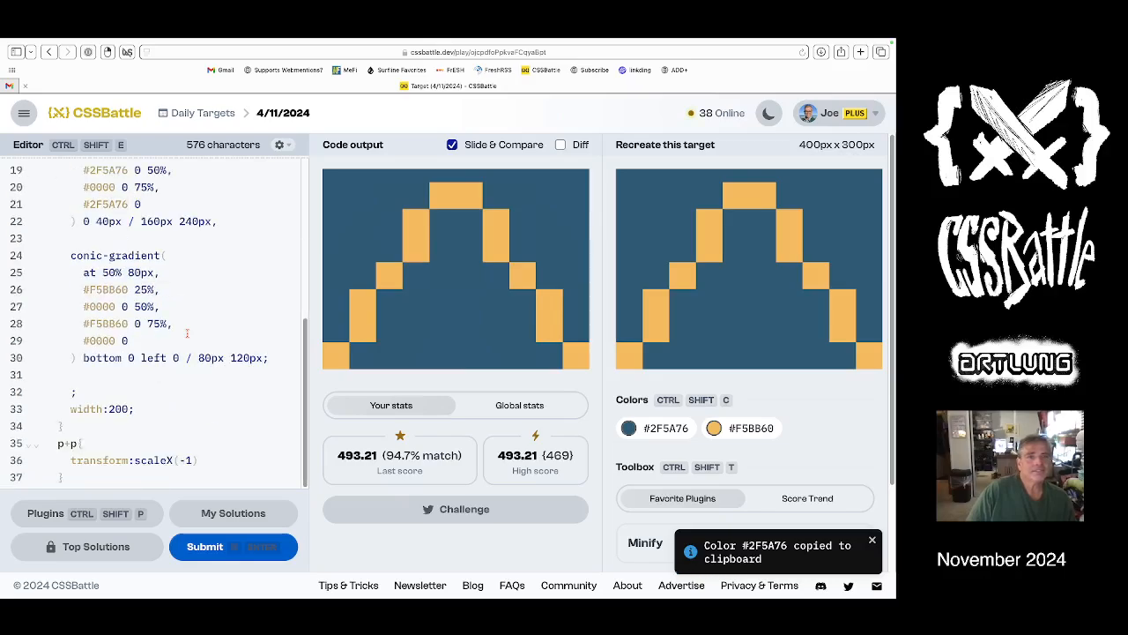
Submit the corner-free pyramid solution for a fresh scoring run.
left_click(202, 547)
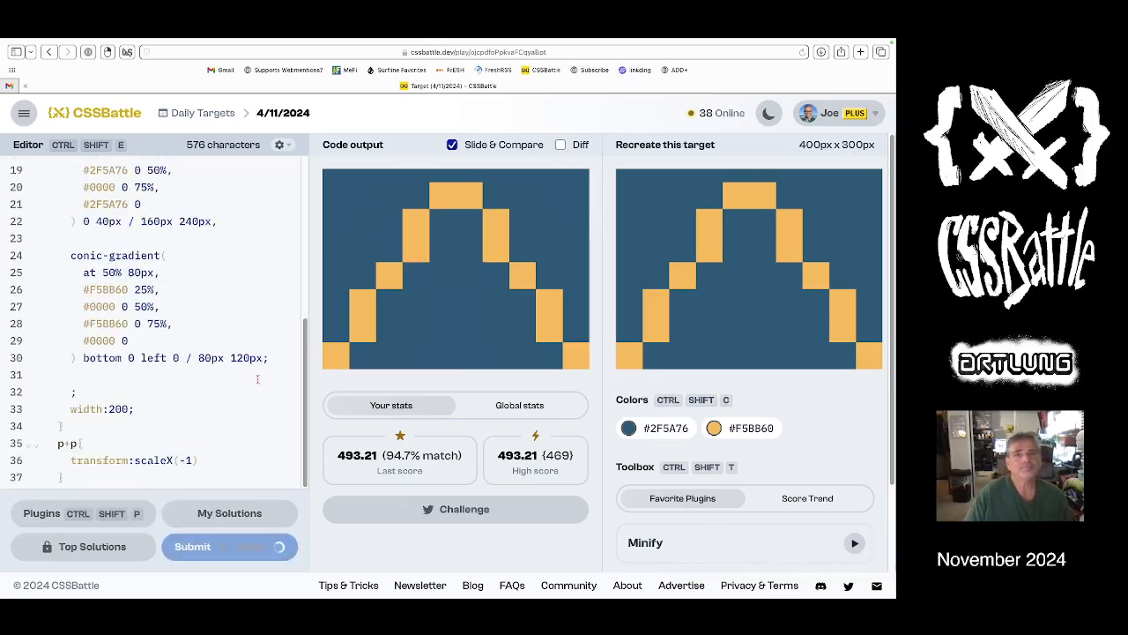